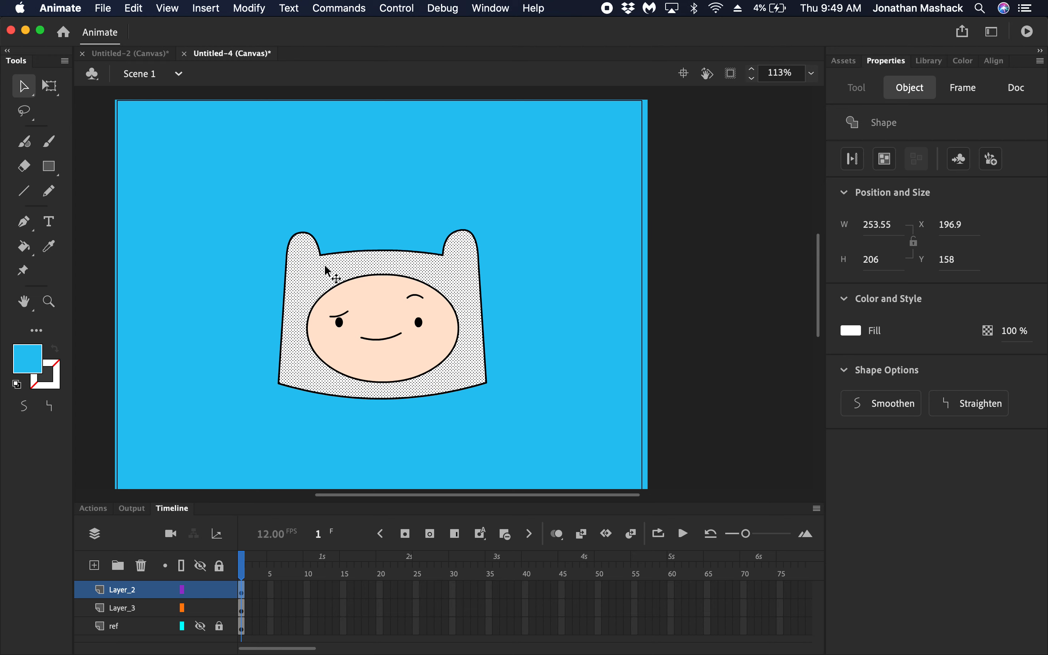
Lock Layer_3, the layer that holds the blue background behind the character's head
left_click(375, 237)
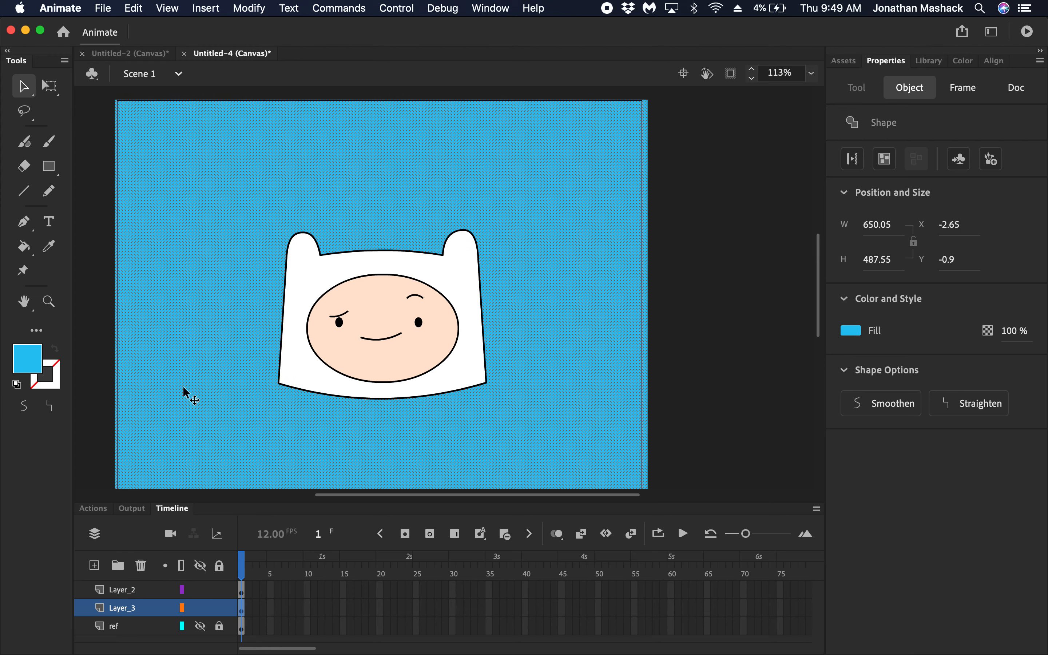
left_click(101, 363)
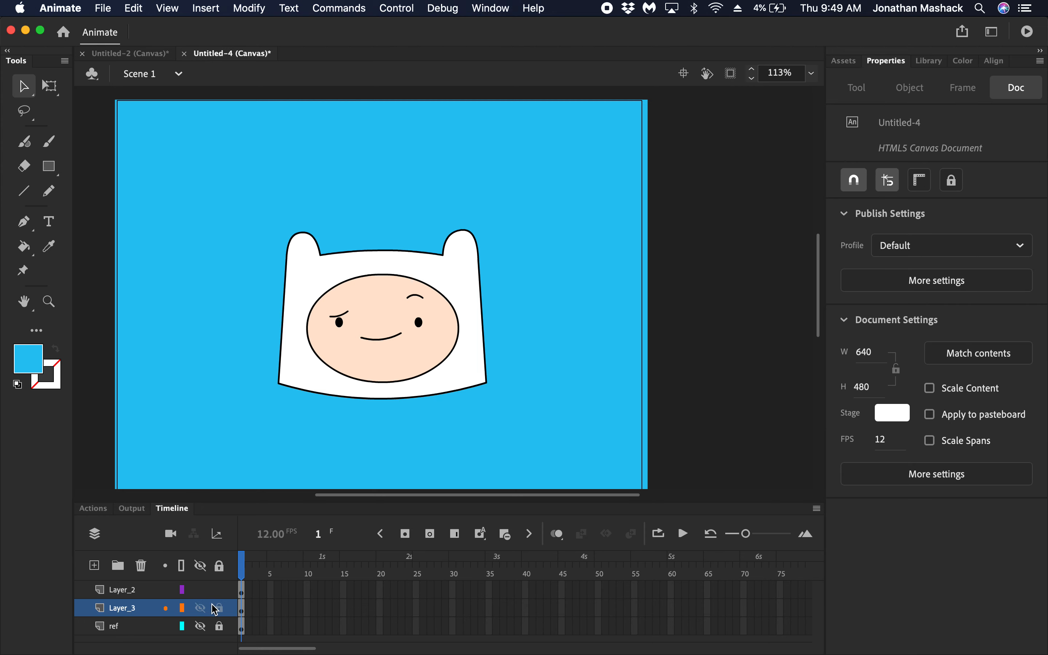
left_click(125, 606)
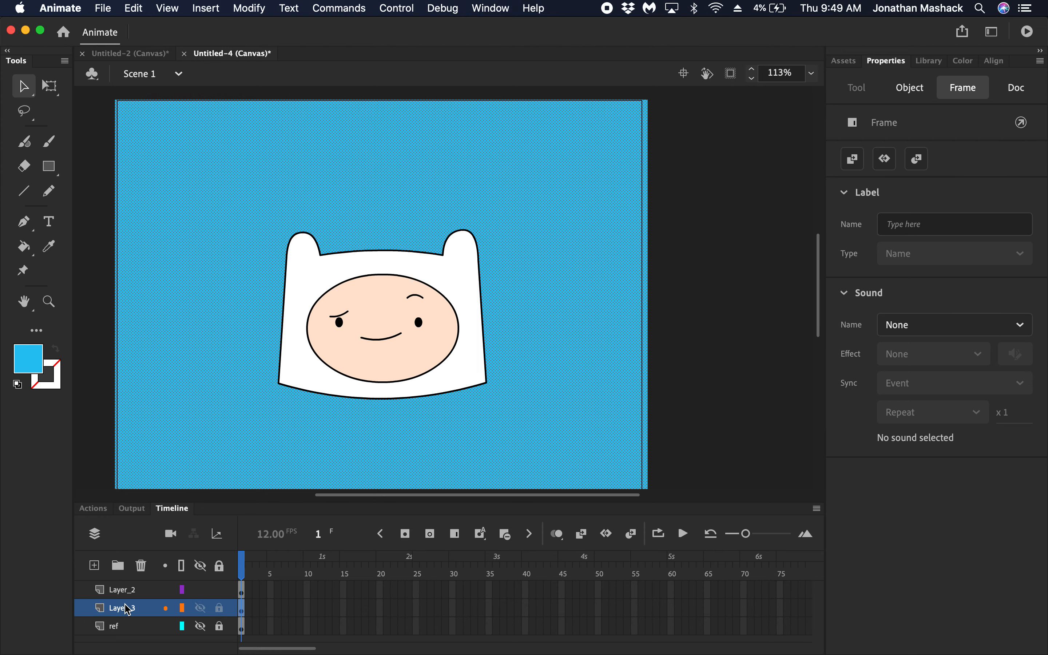
left_click(219, 610)
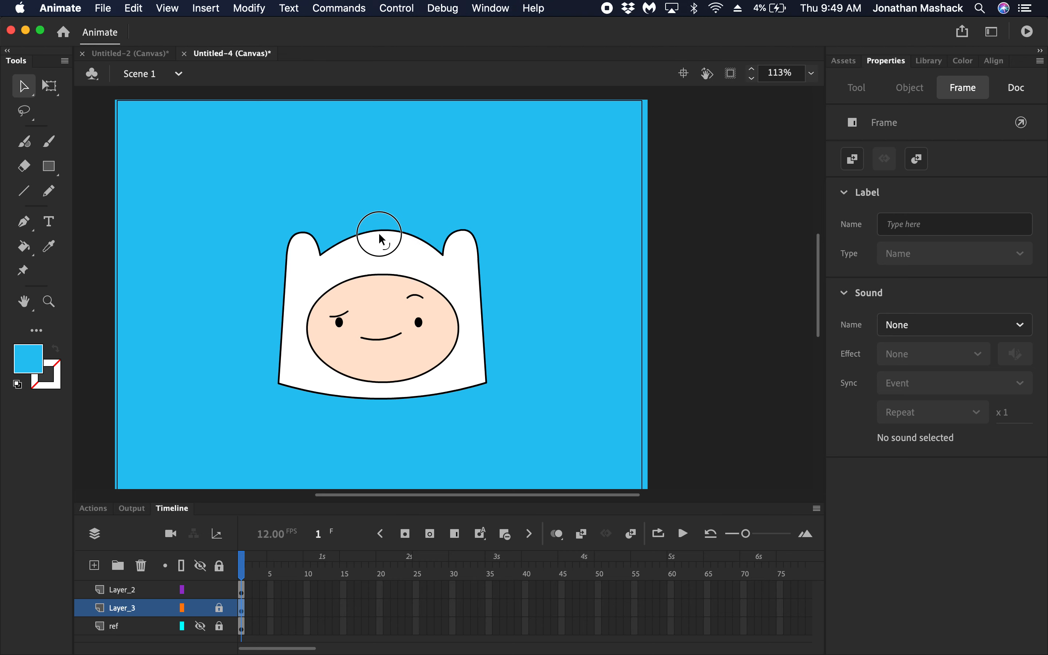
Bend the hood's top edge slightly upward between the ears and pull the face oval's top edge slightly downward
left_click(376, 269)
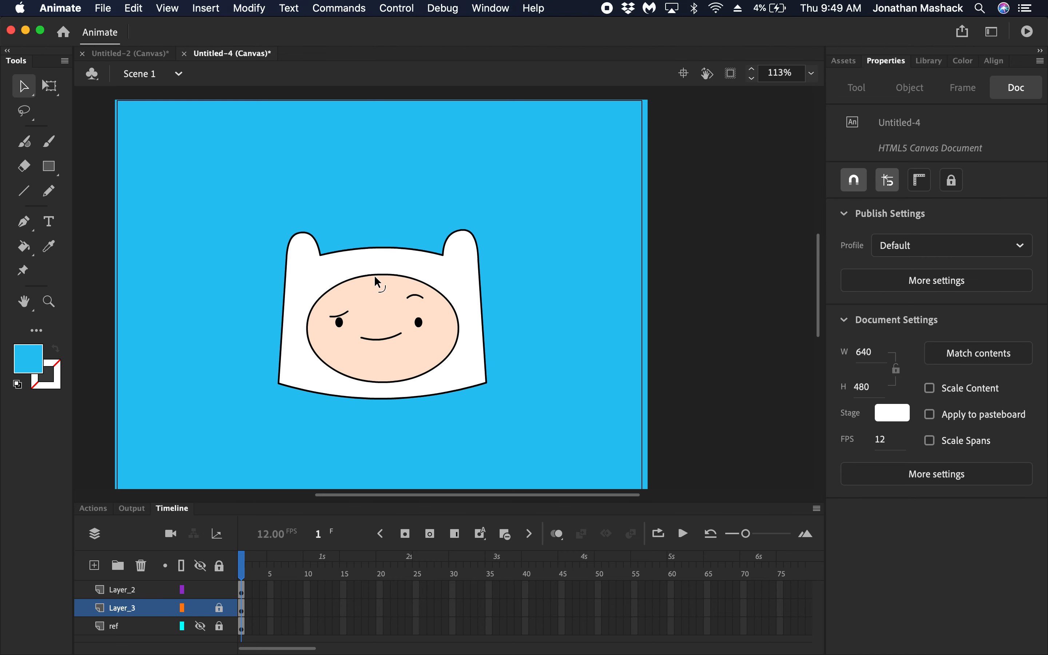
mouse_move(377, 267)
left_mouse_down()
mouse_move(384, 298)
mouse_move(381, 279)
left_mouse_up()
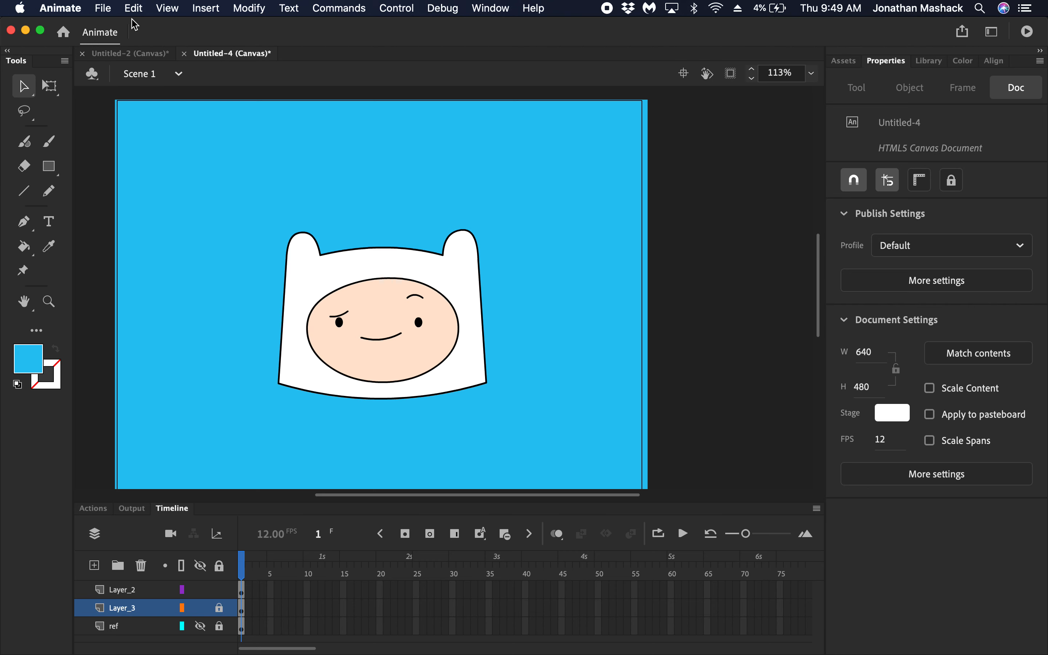
Create a new 640 x 480 HTML5 Canvas document from the Standard character animation preset with a frame rate of 24
left_click(106, 9)
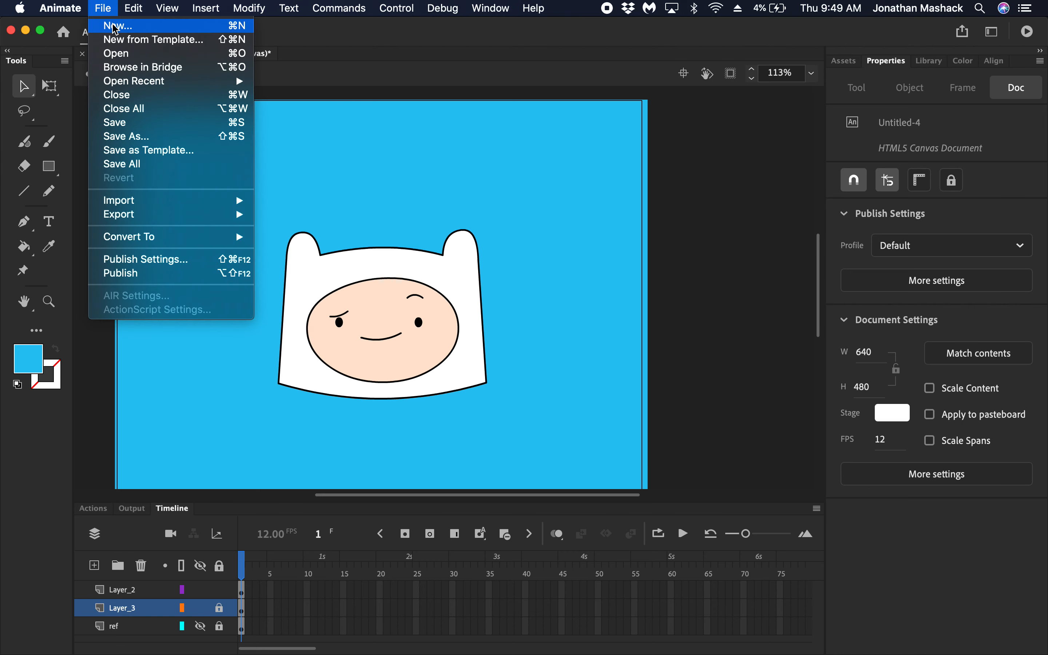
mouse_move(87, 6)
left_click(111, 27)
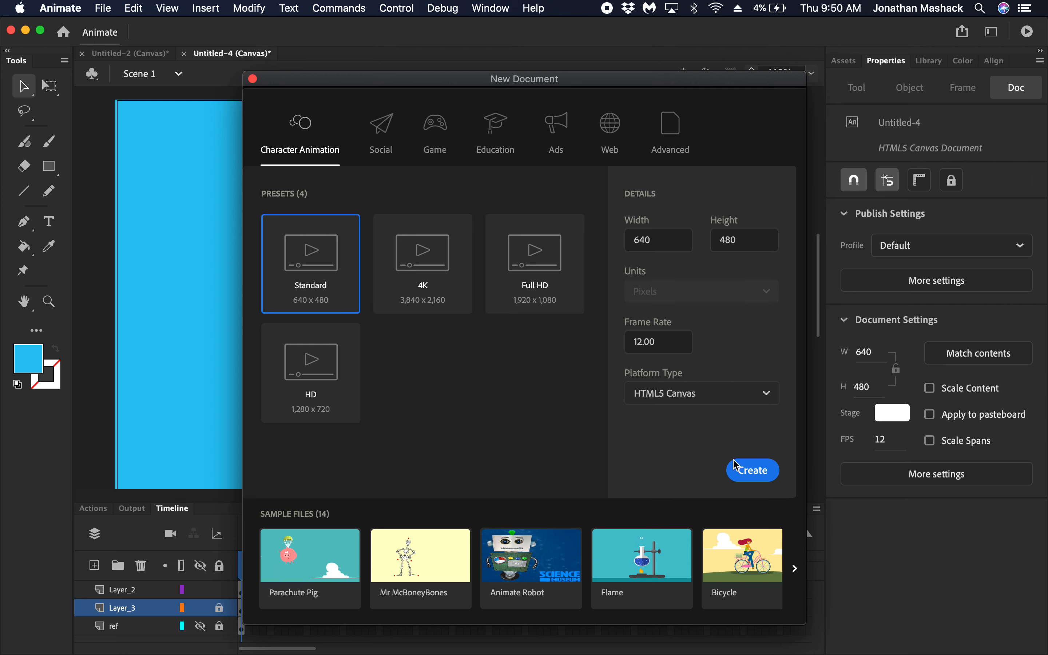
double_click(649, 343)
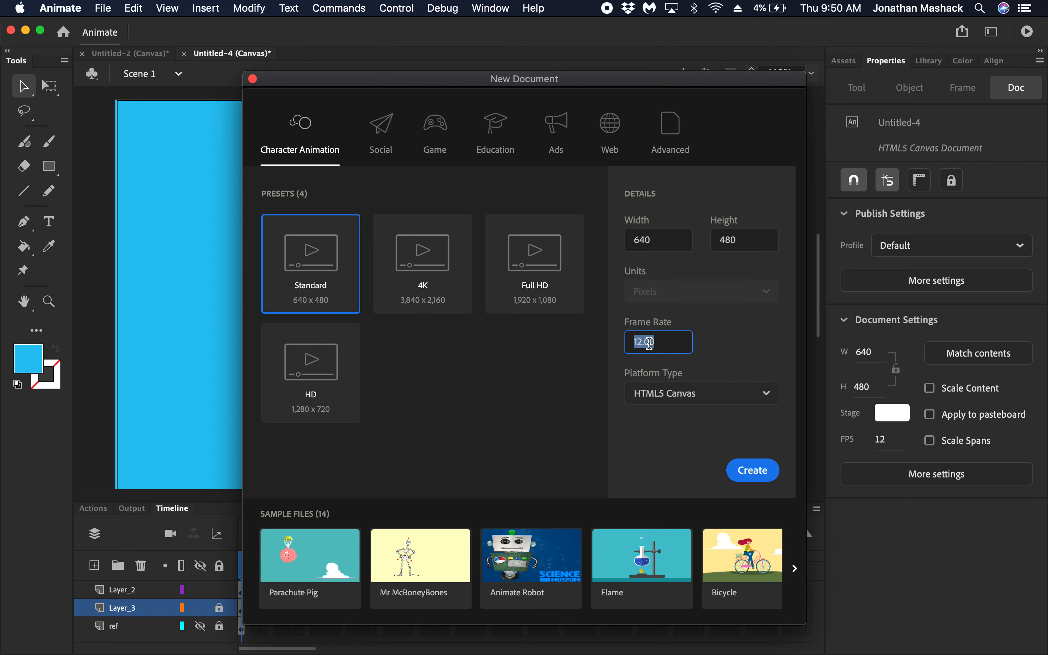
type("24")
left_click(747, 473)
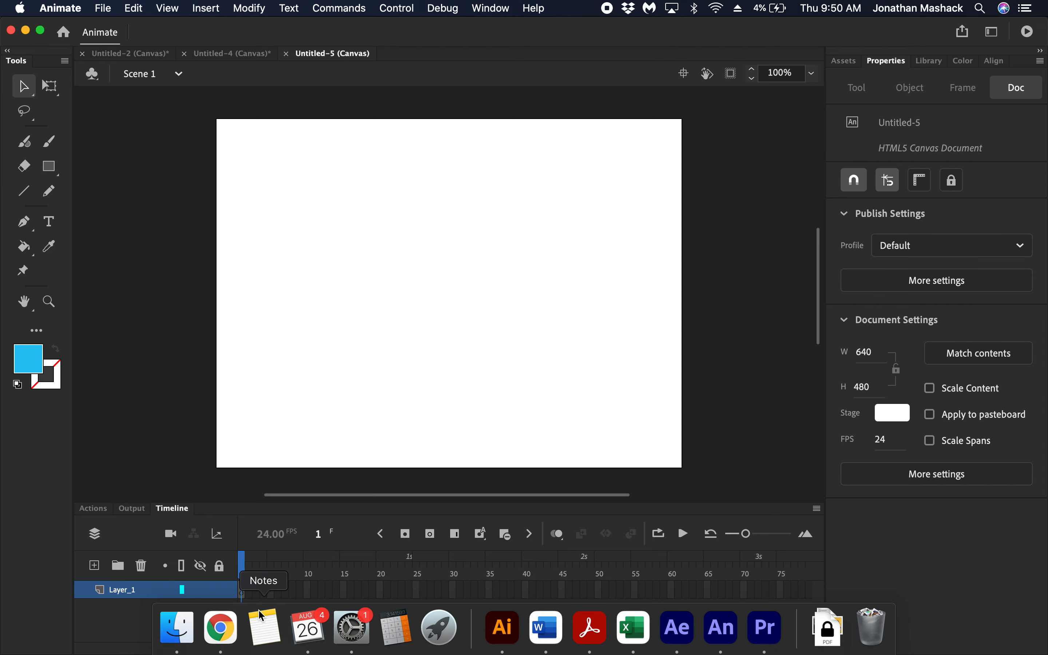
Switch to Chrome and examine the "fin the human" image results for a simple character picture suitable as a drawing reference
left_click(223, 632)
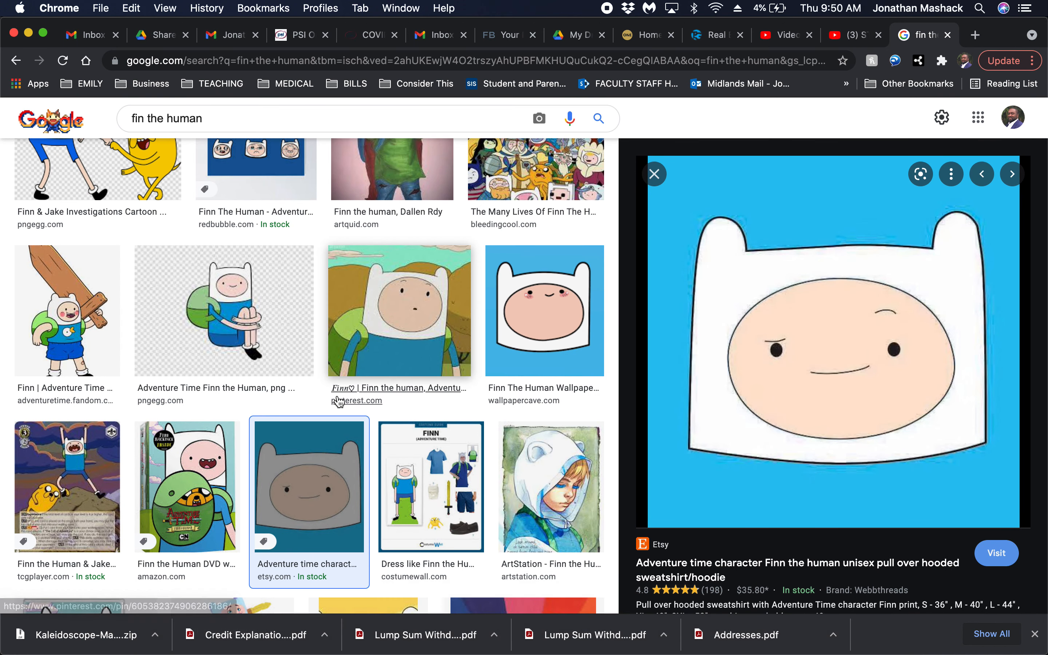
scroll(339, 402, "up", 3)
scroll(339, 401, "up", 15)
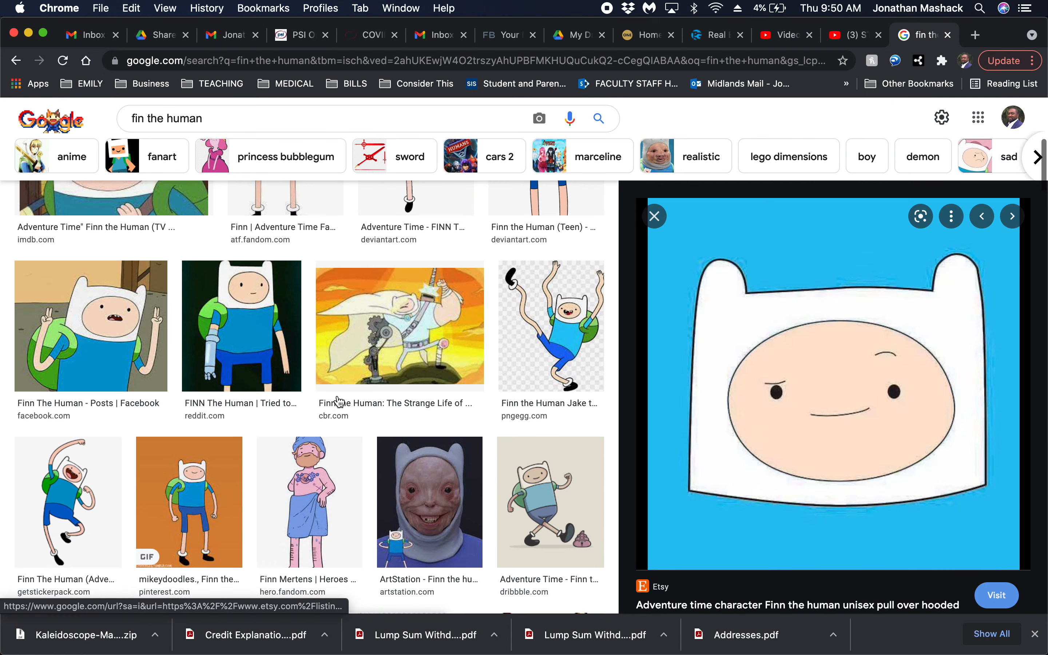
scroll(339, 401, "up", 5)
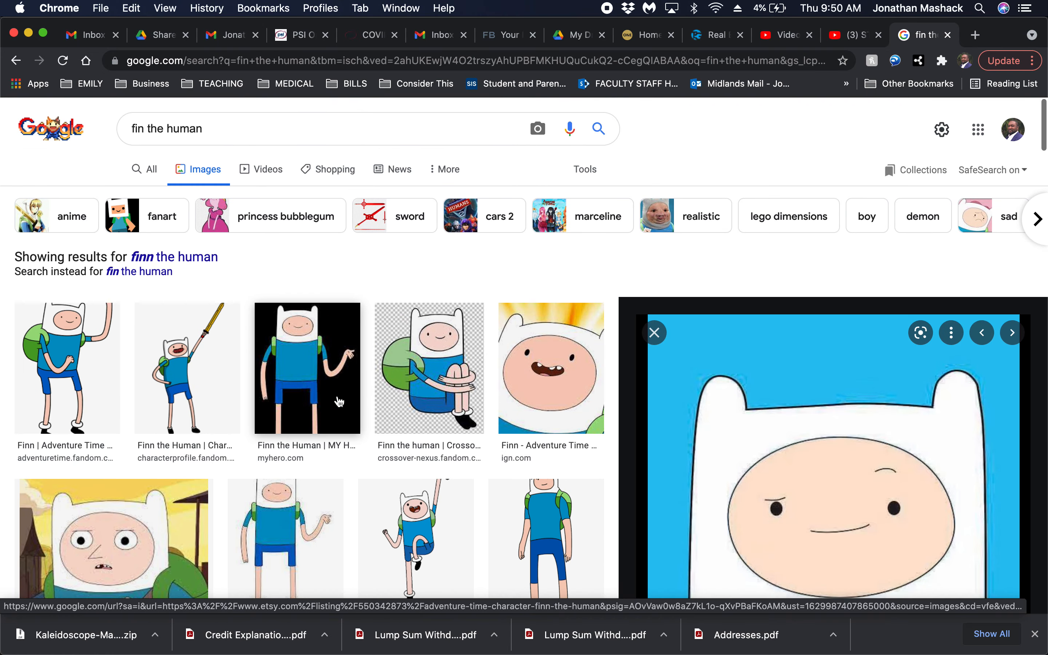
scroll(339, 402, "down", 7)
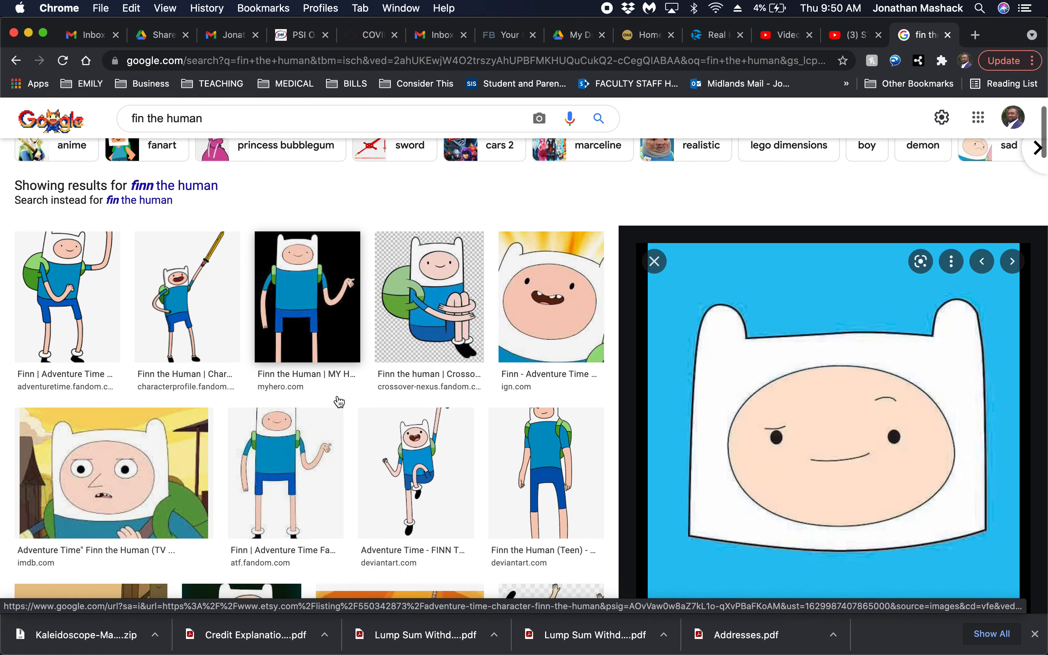
scroll(339, 402, "down", 2)
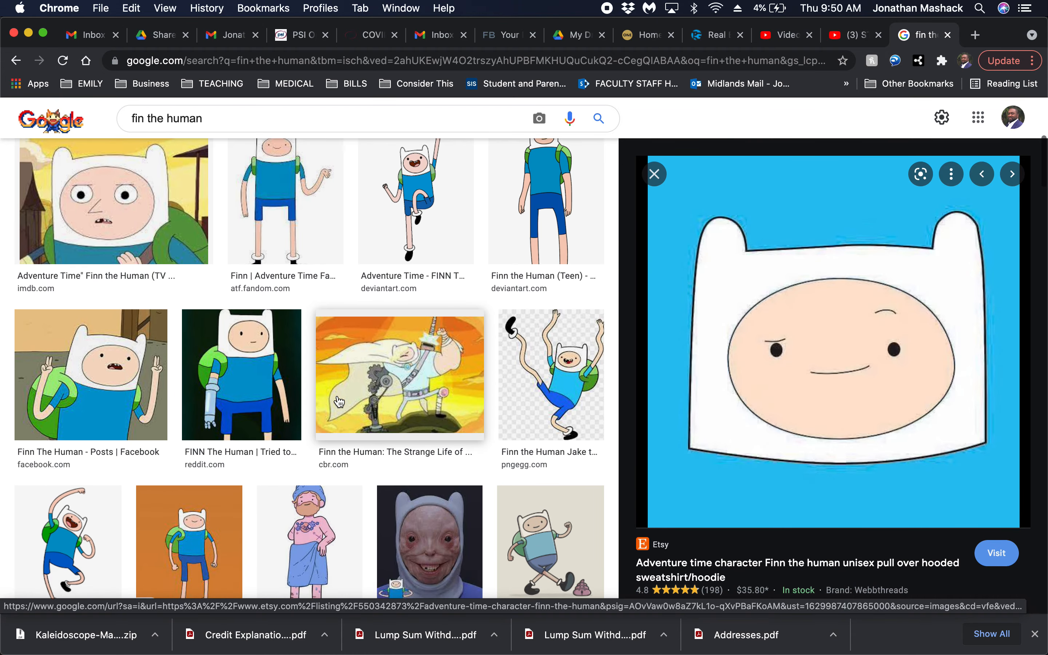
scroll(339, 402, "down", 3)
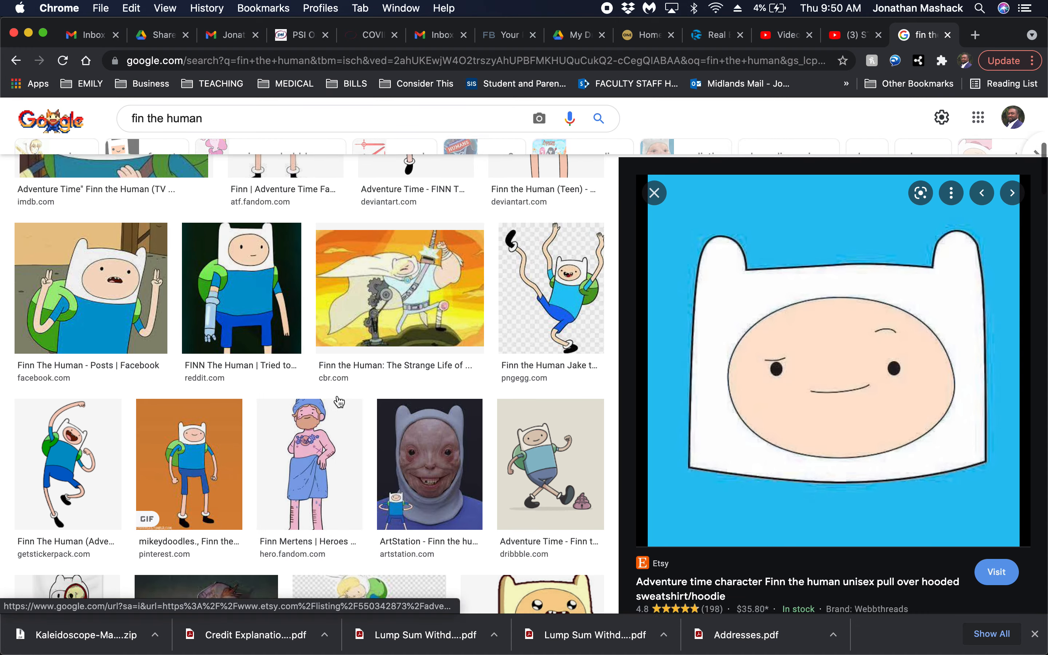
scroll(340, 401, "down", 3)
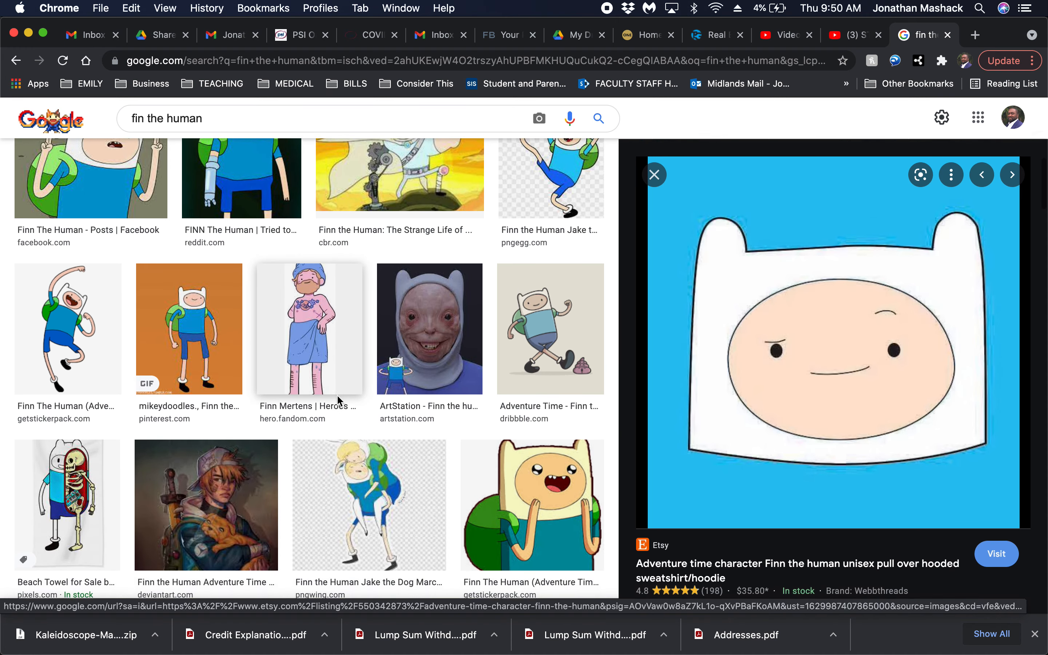
scroll(339, 401, "down", 1)
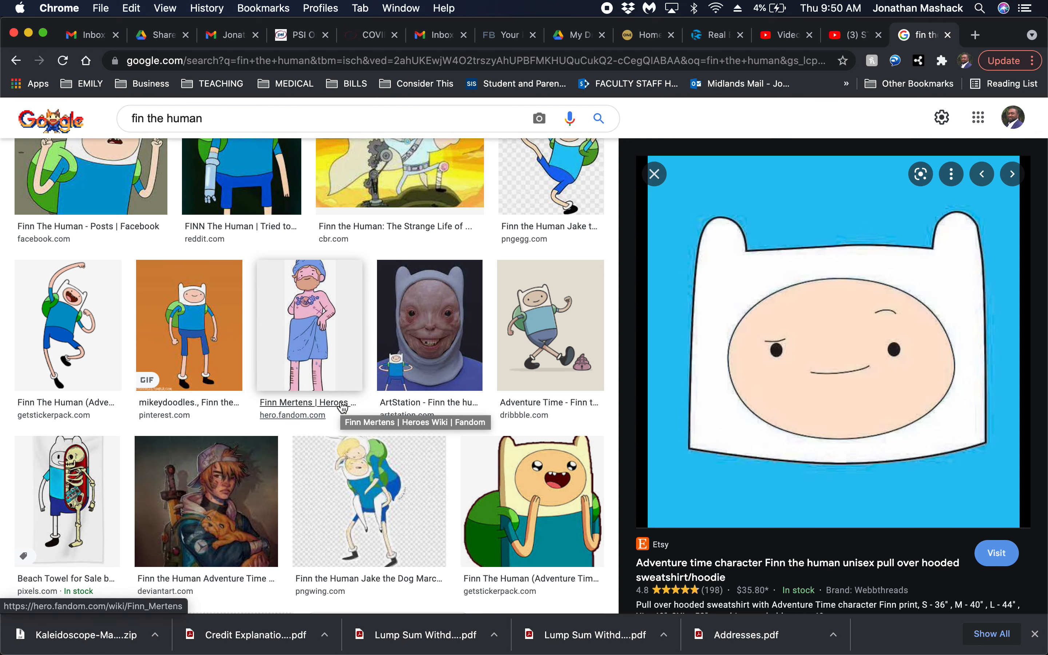
scroll(388, 403, "down", 10)
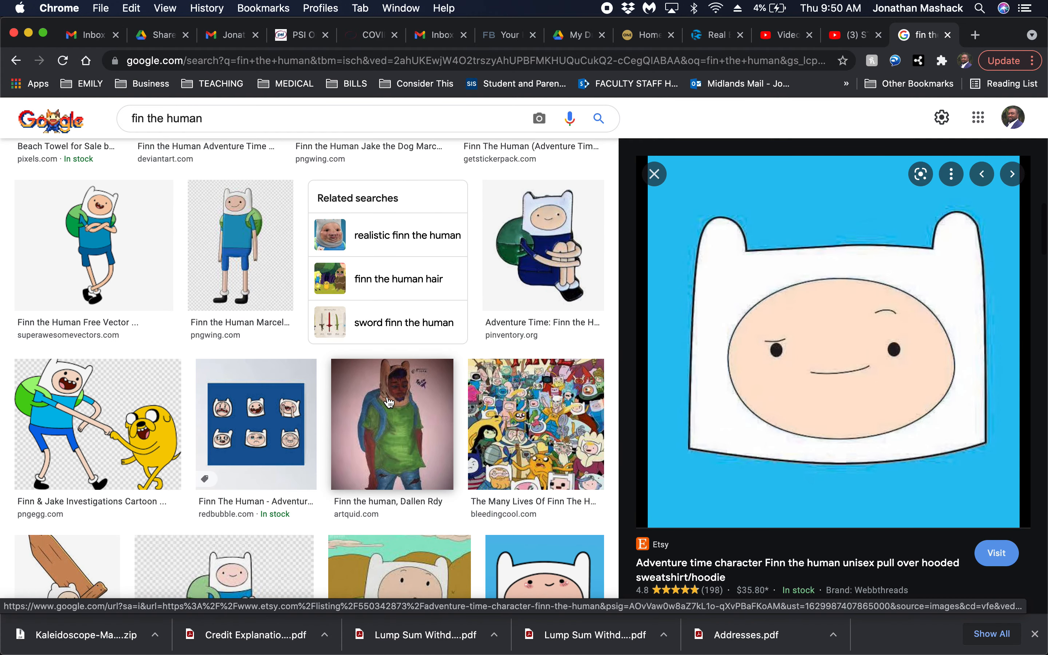
scroll(388, 402, "up", 4)
scroll(389, 403, "up", 6)
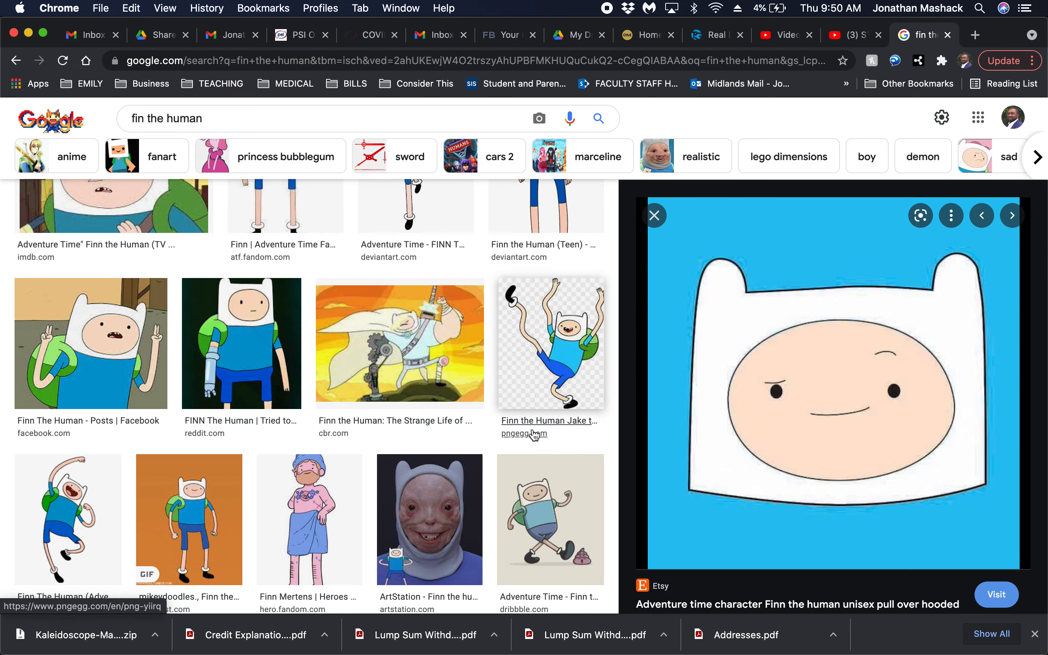
scroll(531, 429, "down", 3)
scroll(534, 434, "down", 8)
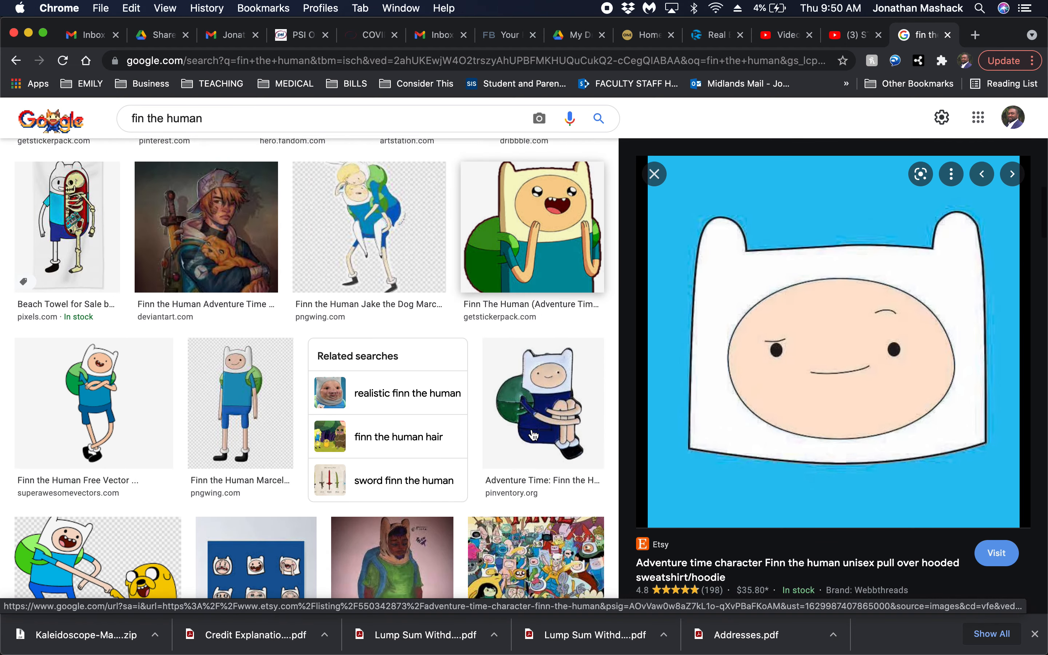
scroll(533, 435, "down", 1)
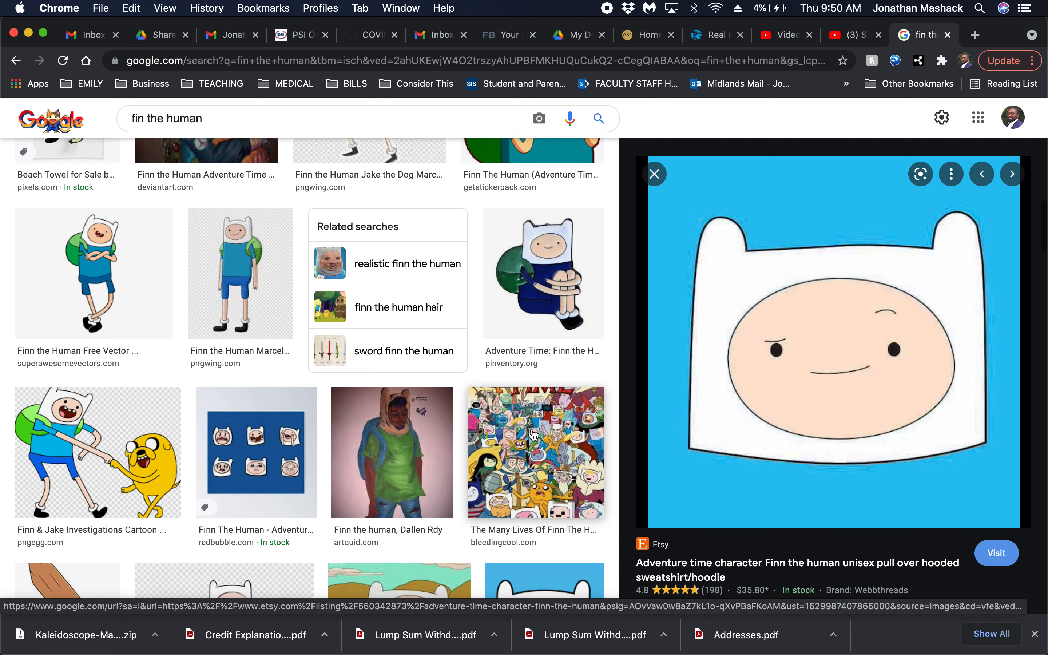
scroll(534, 434, "down", 1)
scroll(534, 434, "up", 2)
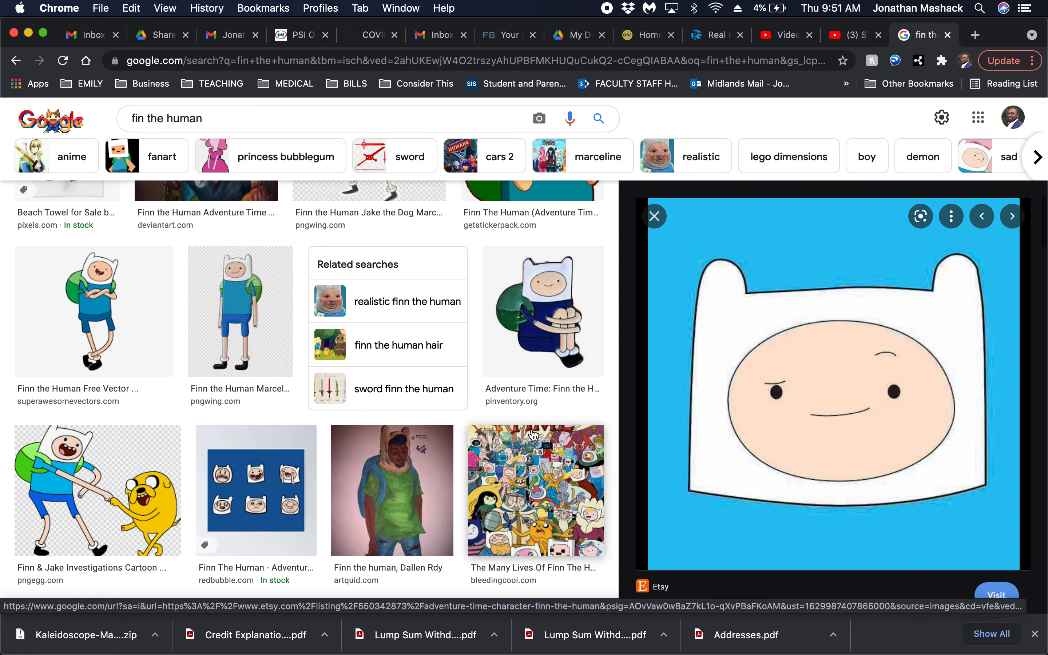
scroll(765, 395, "down", 2)
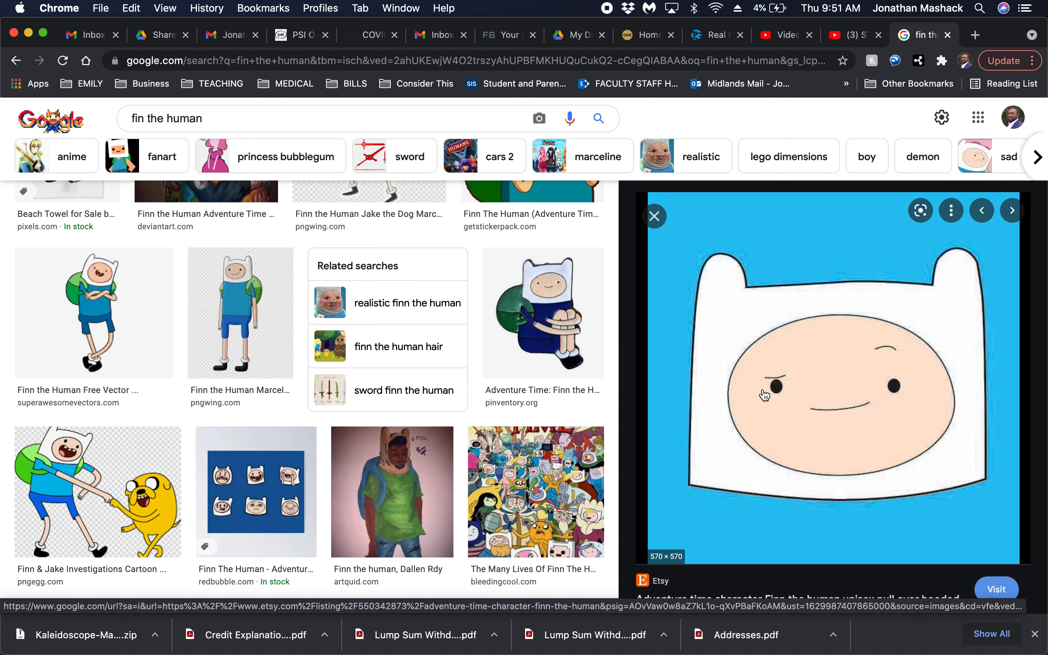
scroll(764, 396, "up", 1)
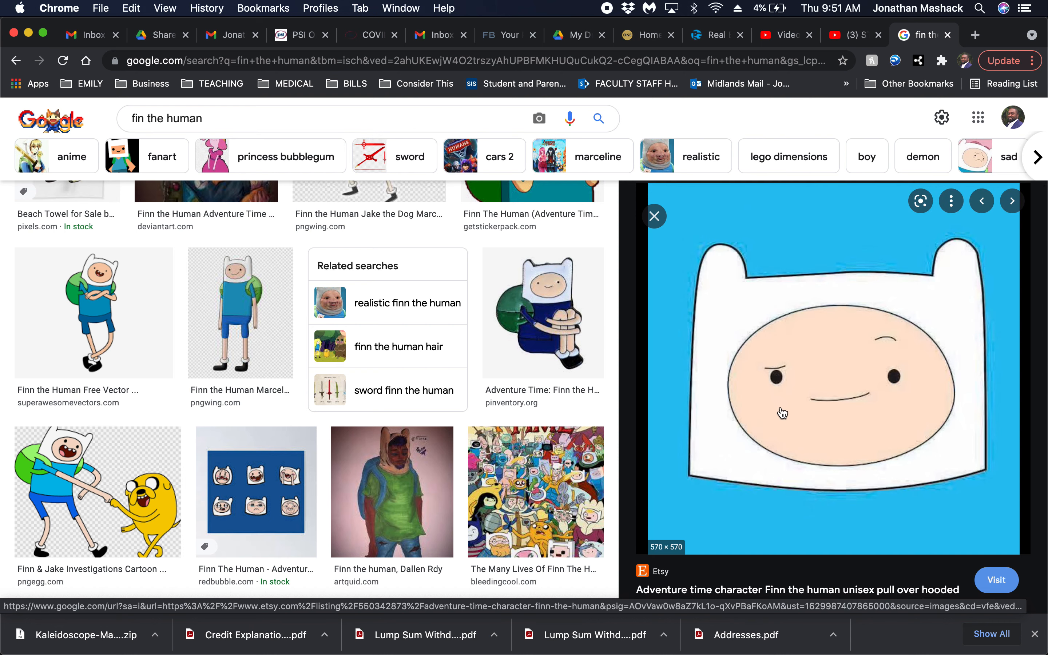
Copy the previewed Finn head picture with the blue background and paste it onto the stage of the new Animate document
right_click(800, 344)
left_click(823, 495)
mouse_move(676, 637)
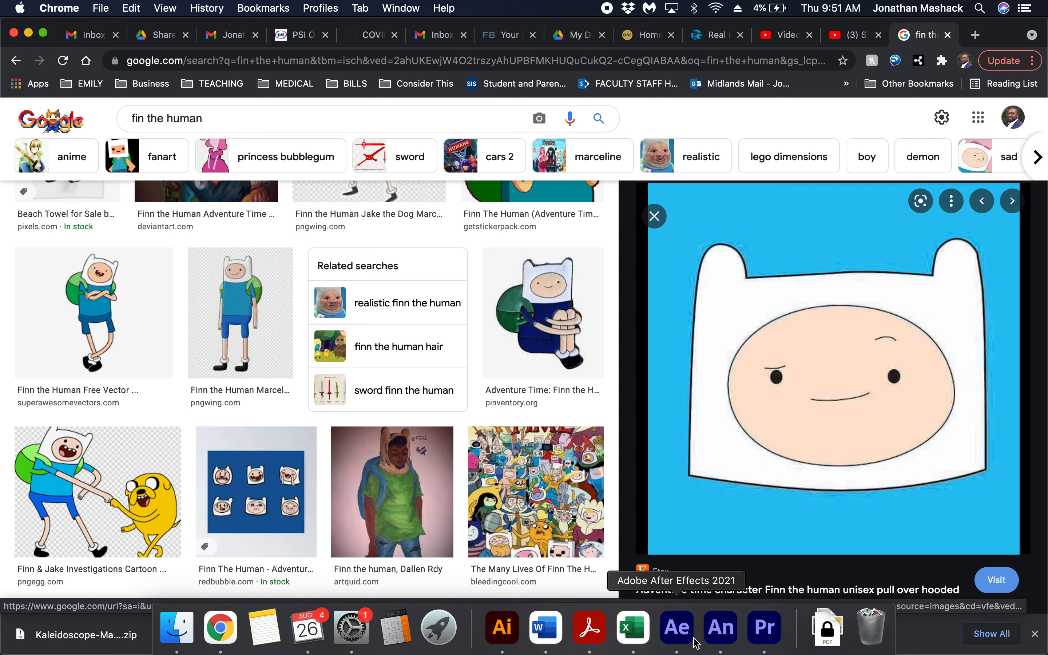
left_click(721, 635)
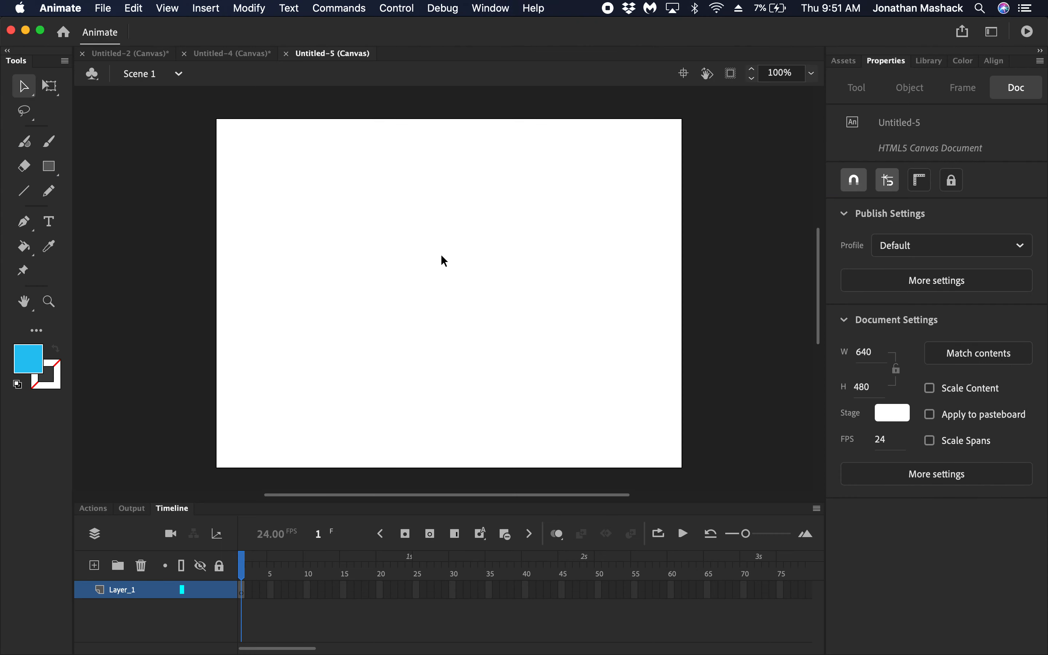
key("super+v")
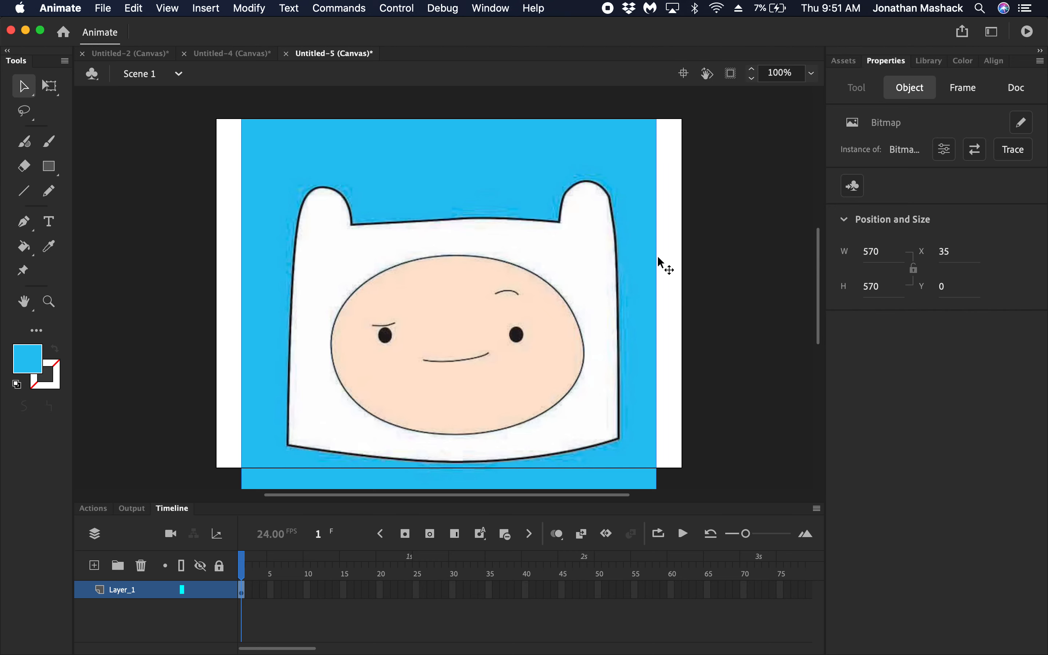
right_click(679, 235)
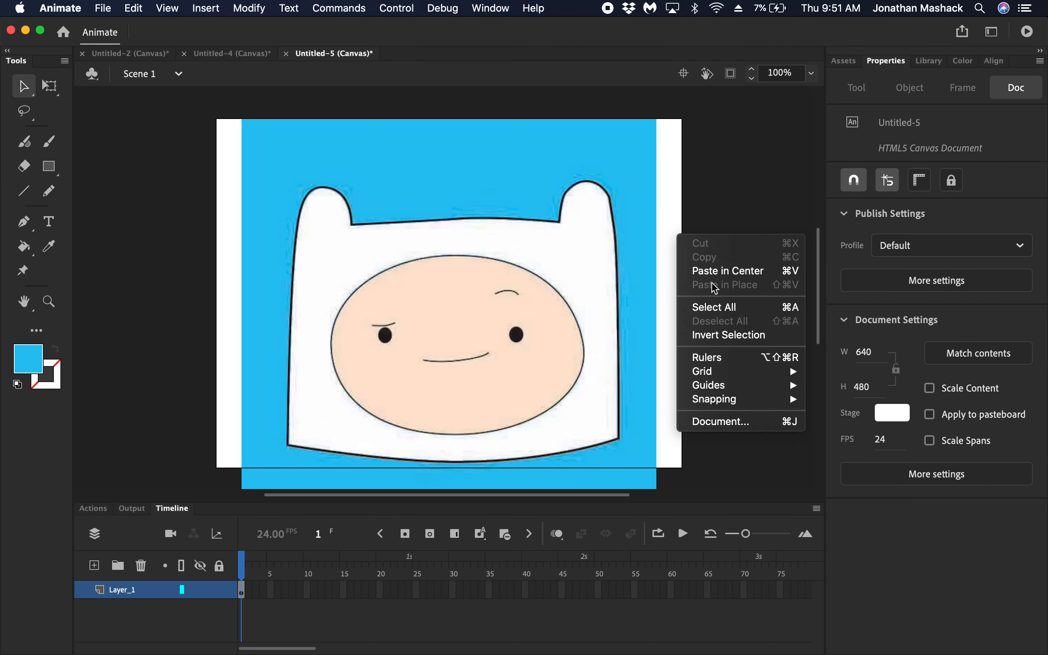
left_click(710, 213)
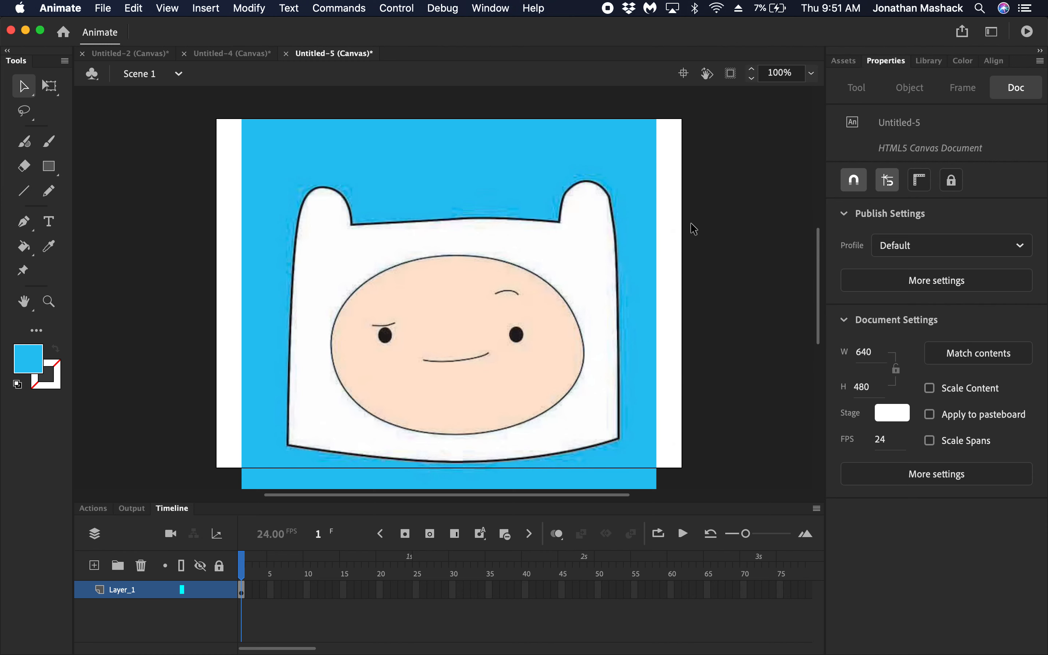
Scale the pasted Finn bitmap down proportionally about its centre with Free Transform to about 346 x 346 px so it fits the stage
left_click(615, 223)
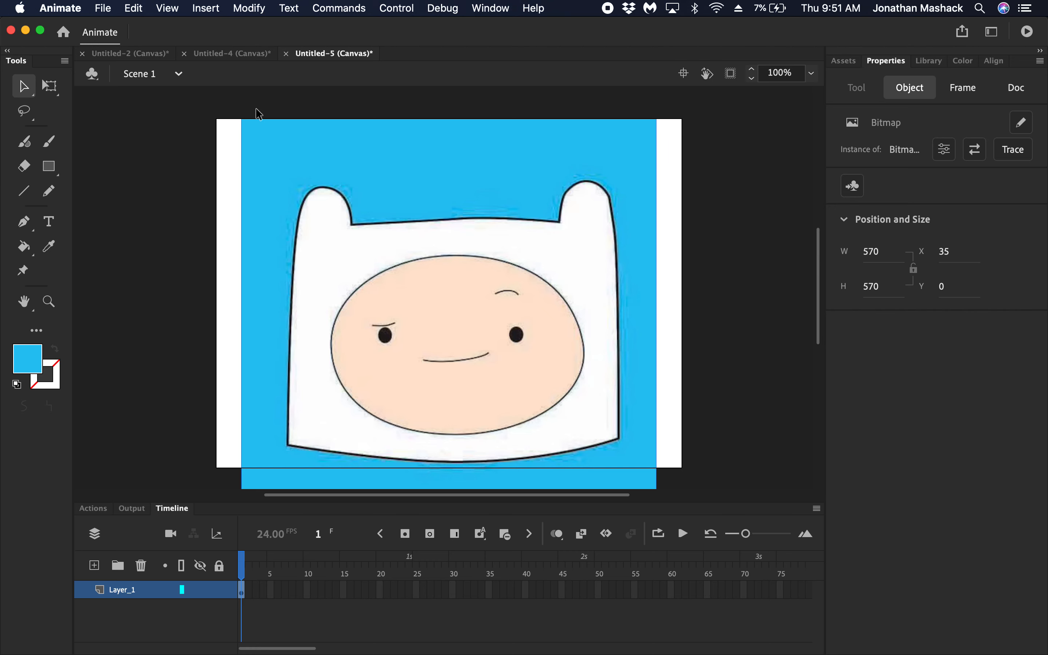
left_click(52, 87)
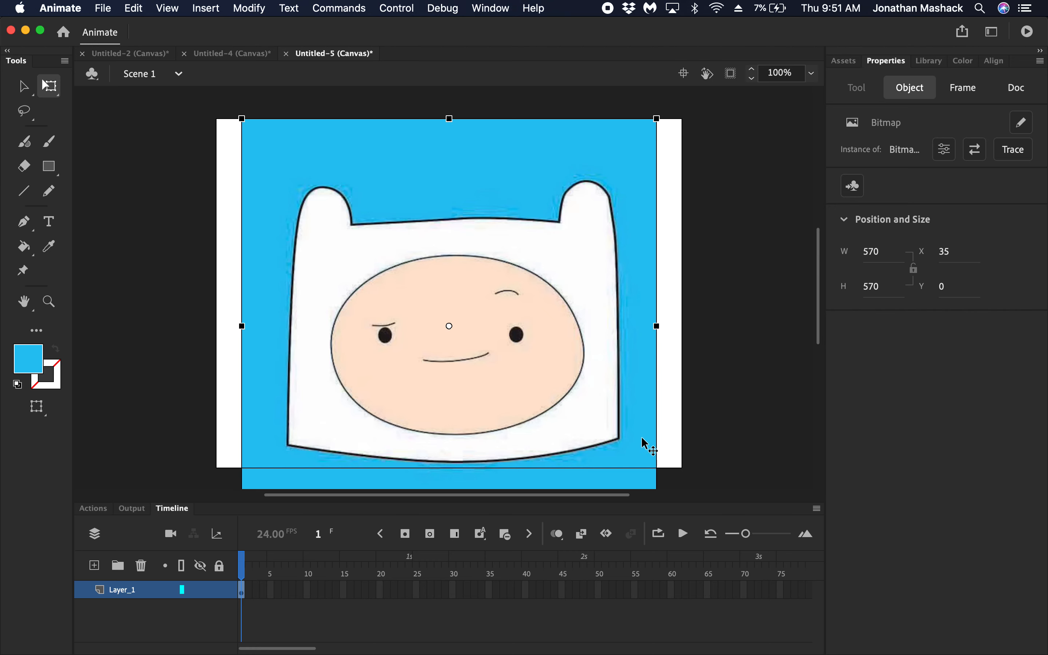
scroll(642, 439, "down", 5)
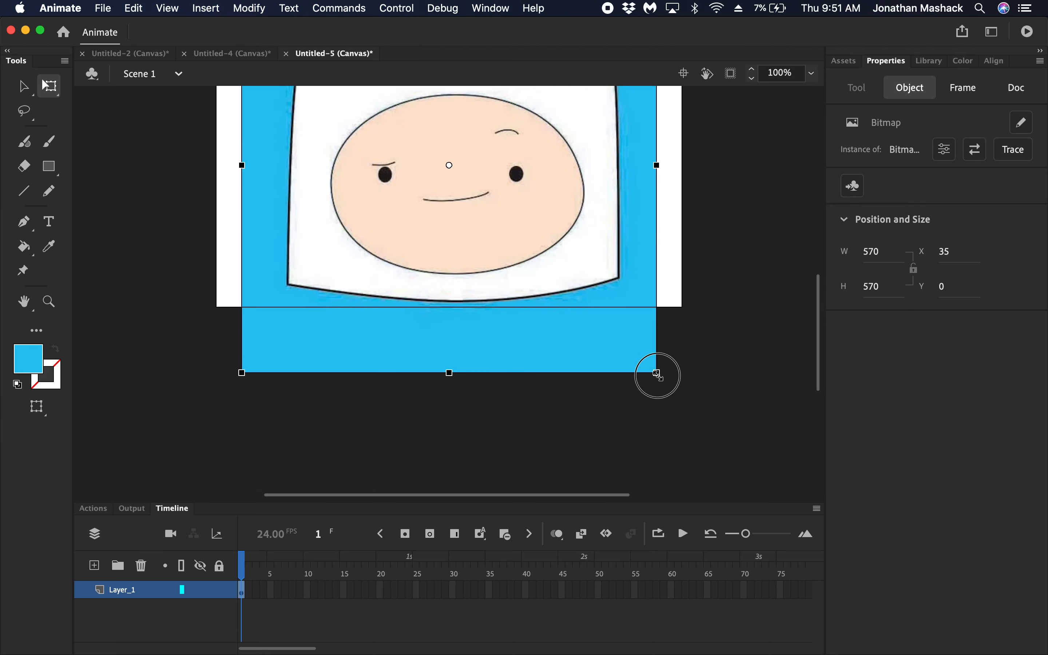
left_click_drag(657, 375, 576, 291)
scroll(625, 282, "up", 5)
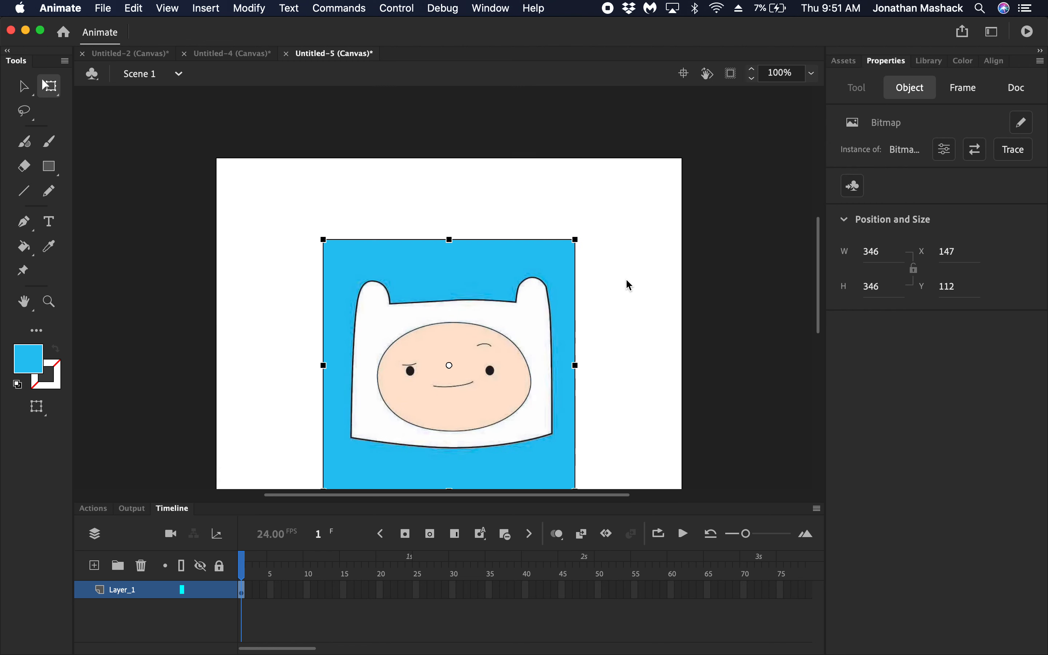
scroll(626, 282, "down", 4)
scroll(627, 282, "up", 2)
left_click(482, 276)
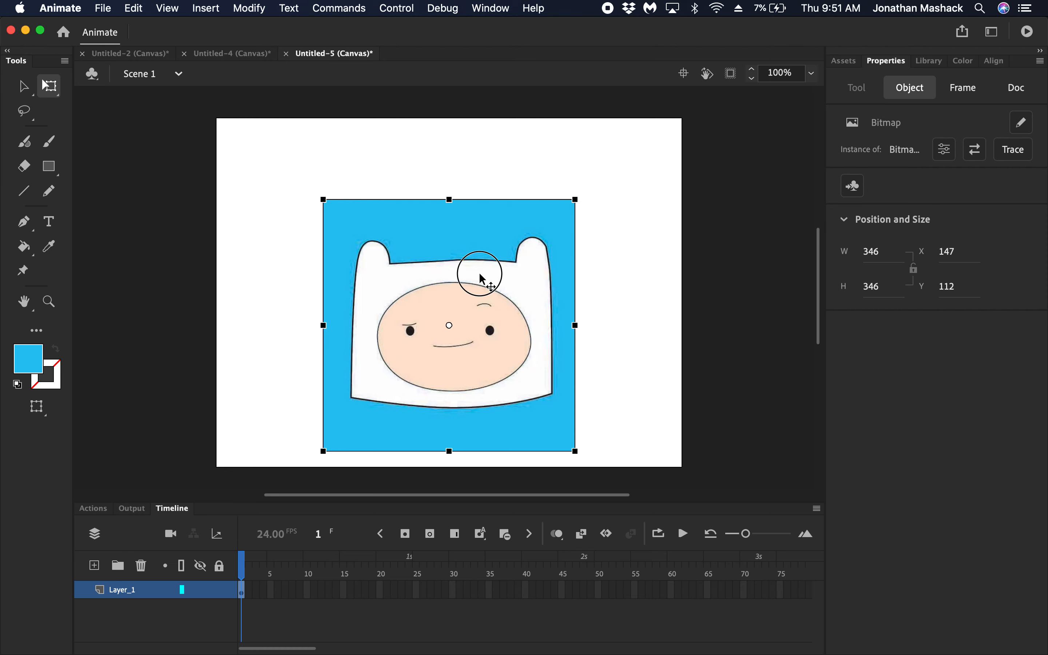
Move the Finn bitmap up to the middle of the stage and scale it proportionally about its centre to about 376 x 376 px
left_click_drag(482, 276, 483, 247)
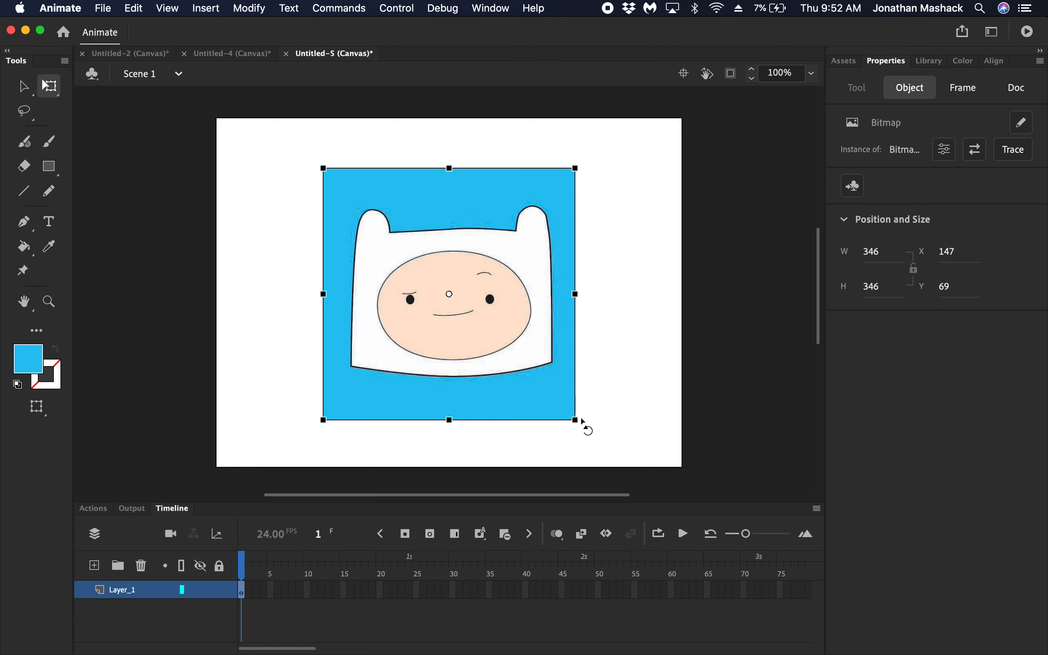
left_click_drag(576, 423, 700, 407)
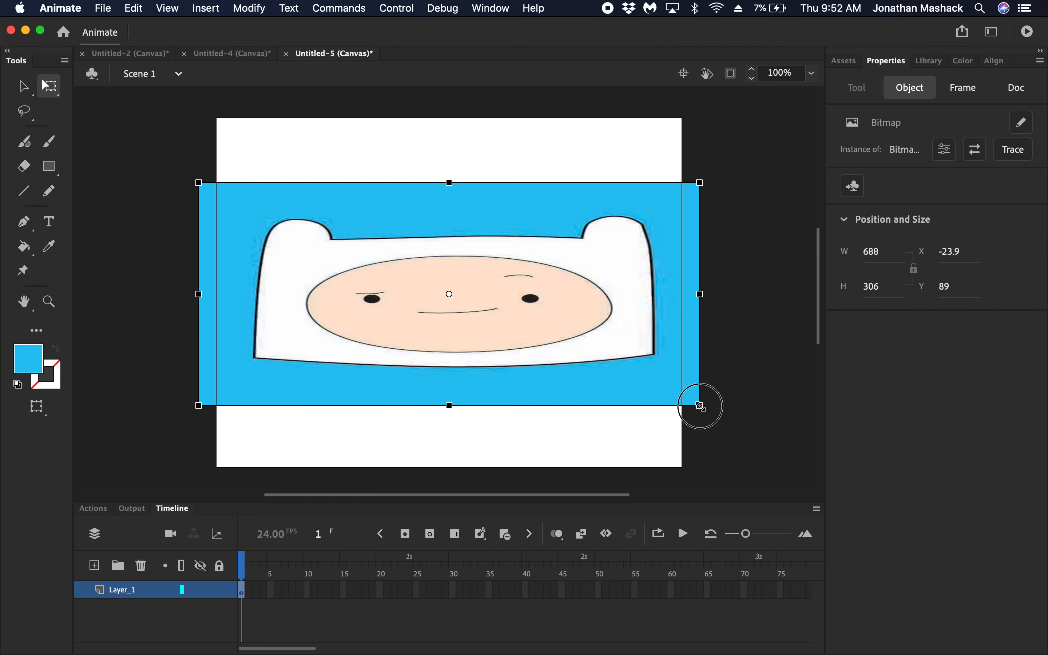
left_click_drag(701, 406, 704, 431)
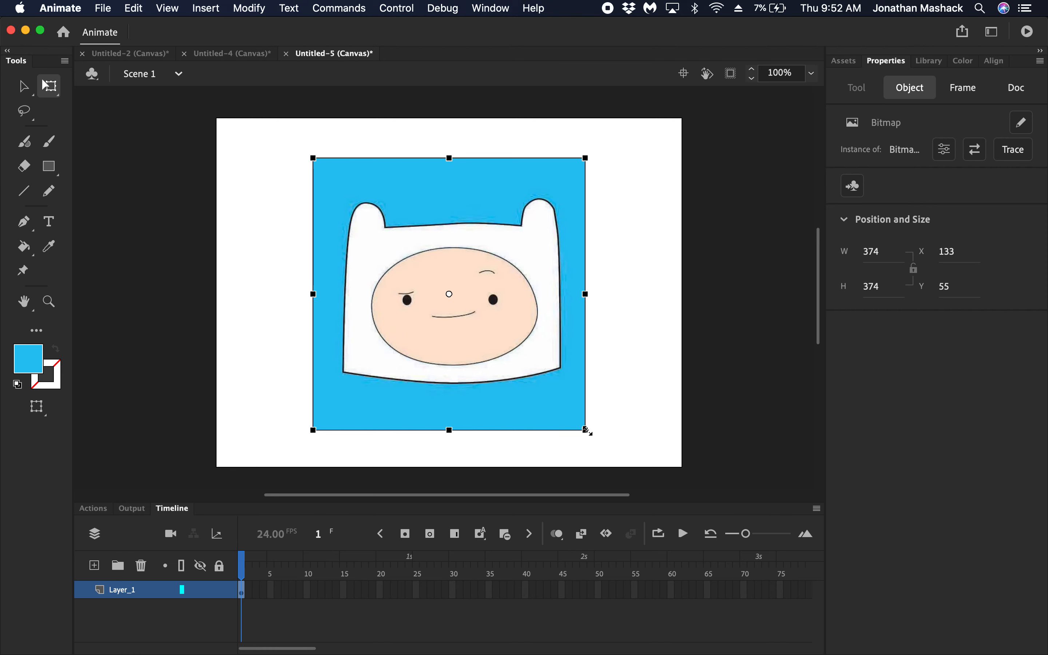
left_click_drag(585, 430, 607, 452)
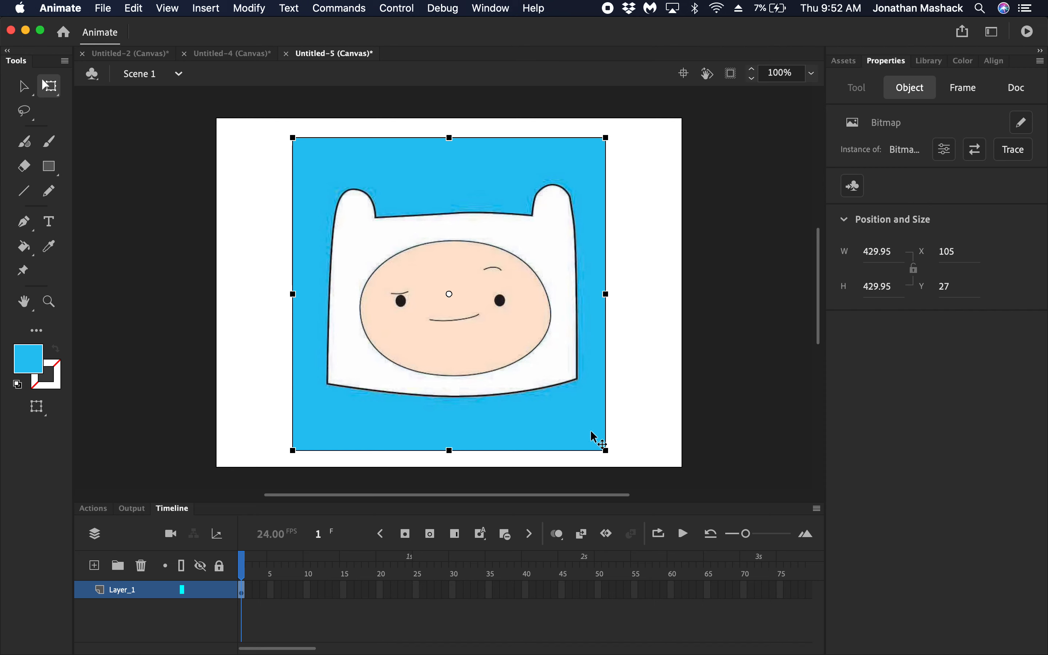
left_click_drag(606, 448, 587, 431)
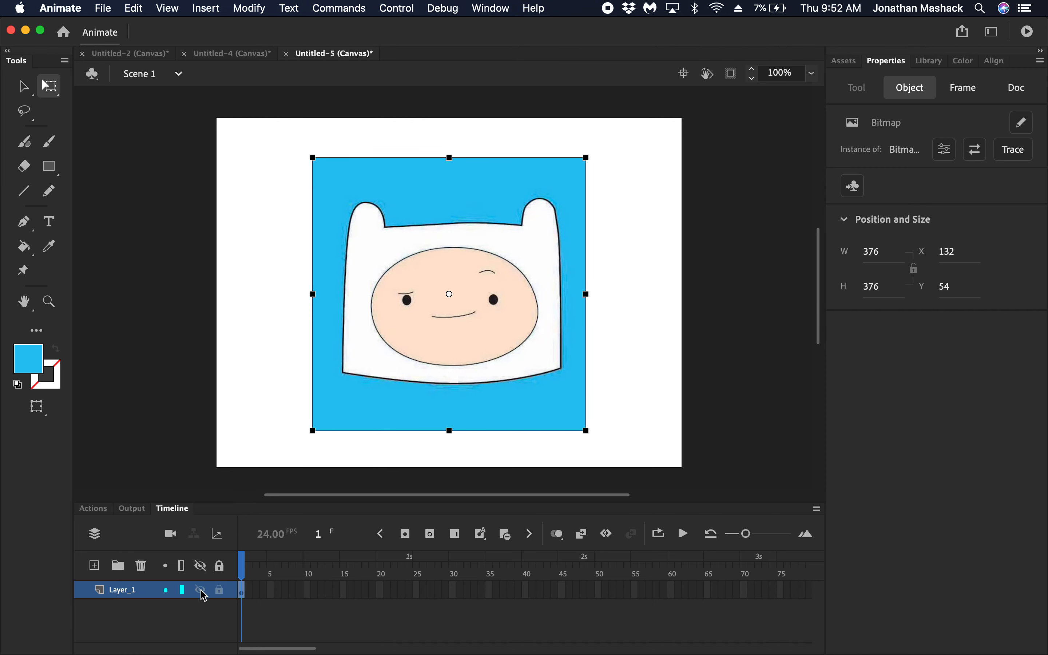
Rename Layer_1, which holds the Finn bitmap, as "ref"
left_click(124, 598)
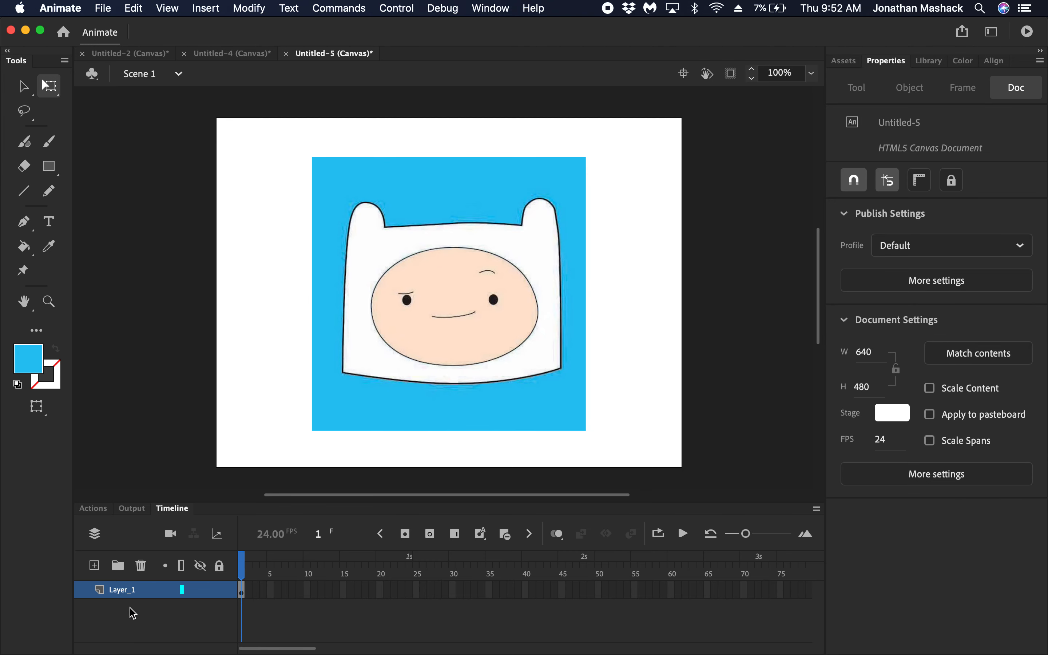
double_click(125, 590)
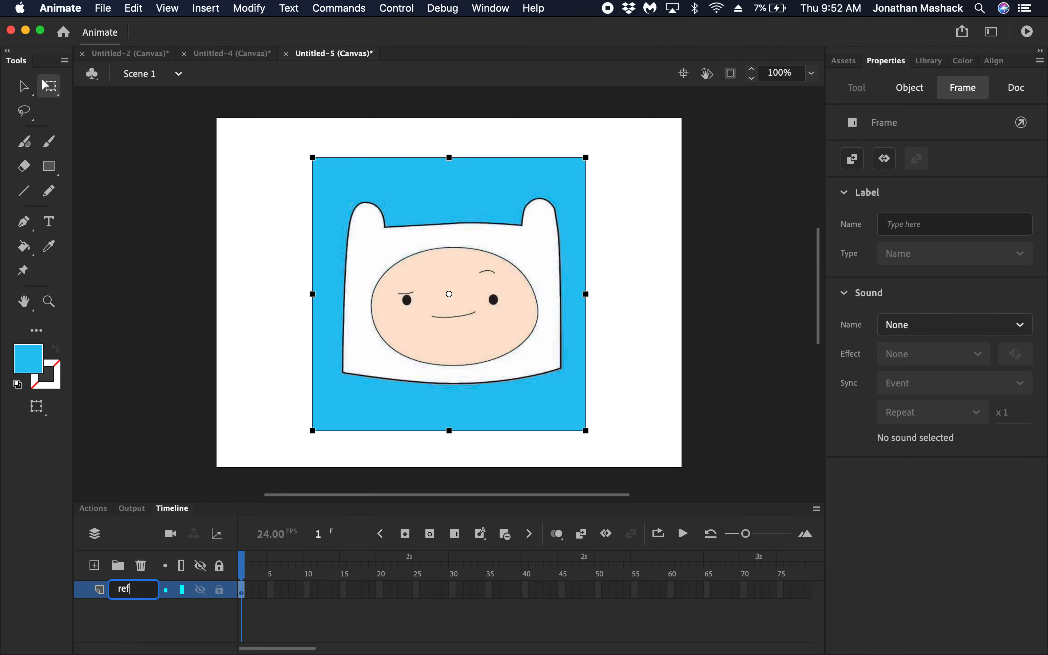
key("Return")
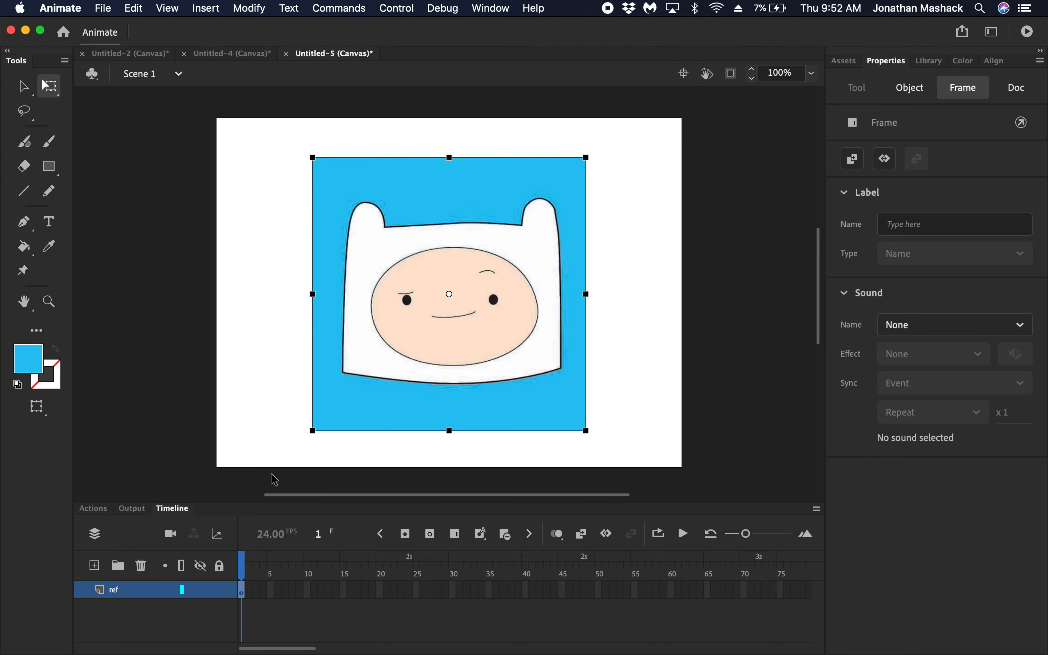
left_click(650, 266)
left_click(524, 241)
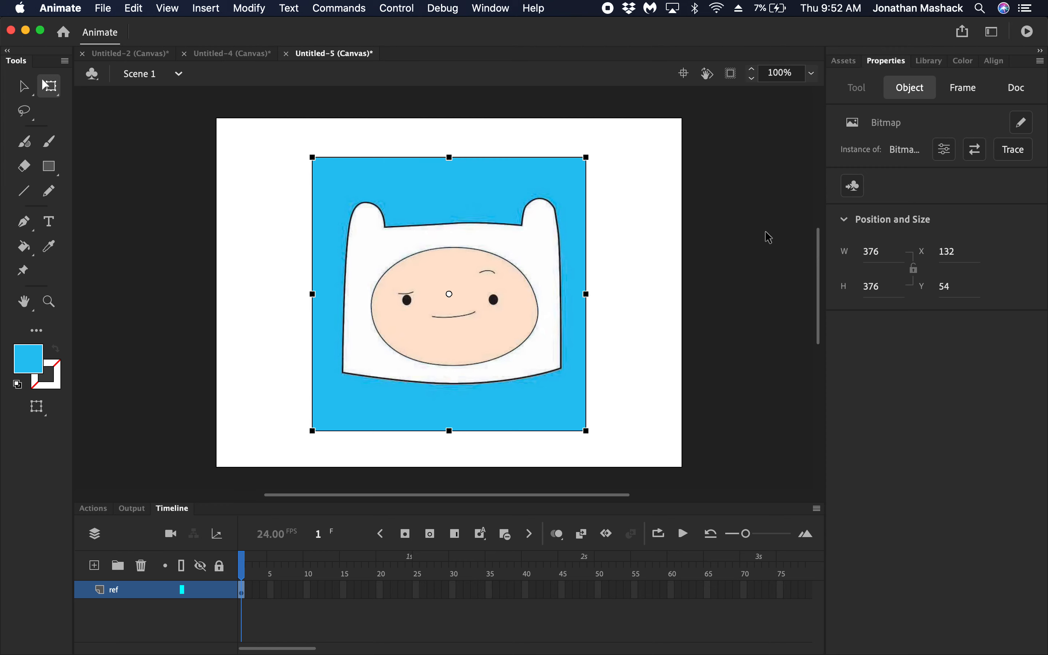
left_click(945, 150)
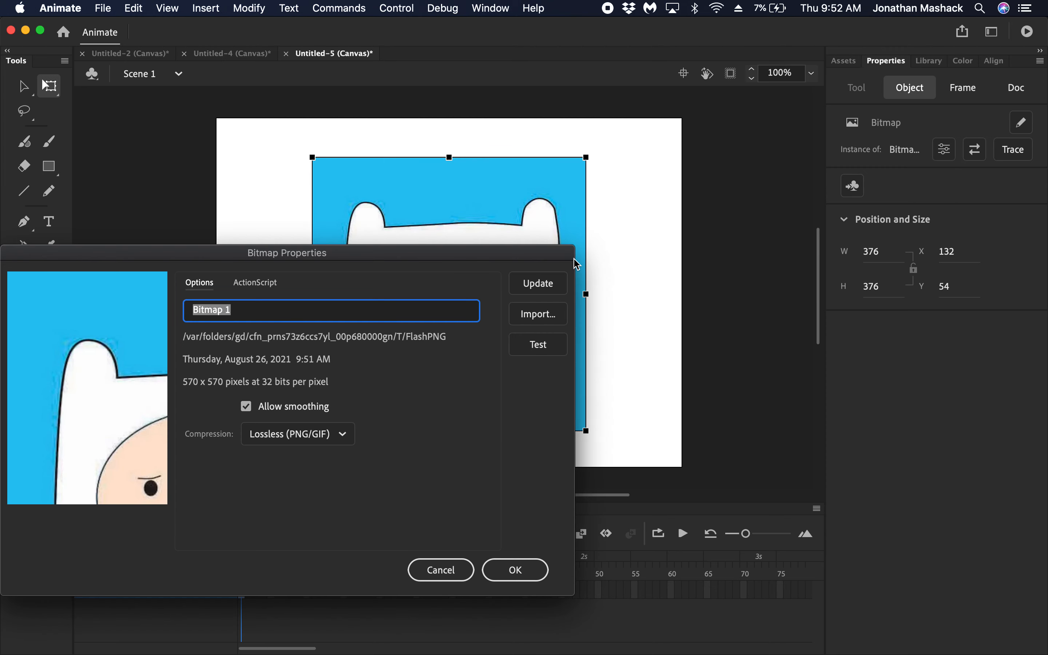
left_click(446, 569)
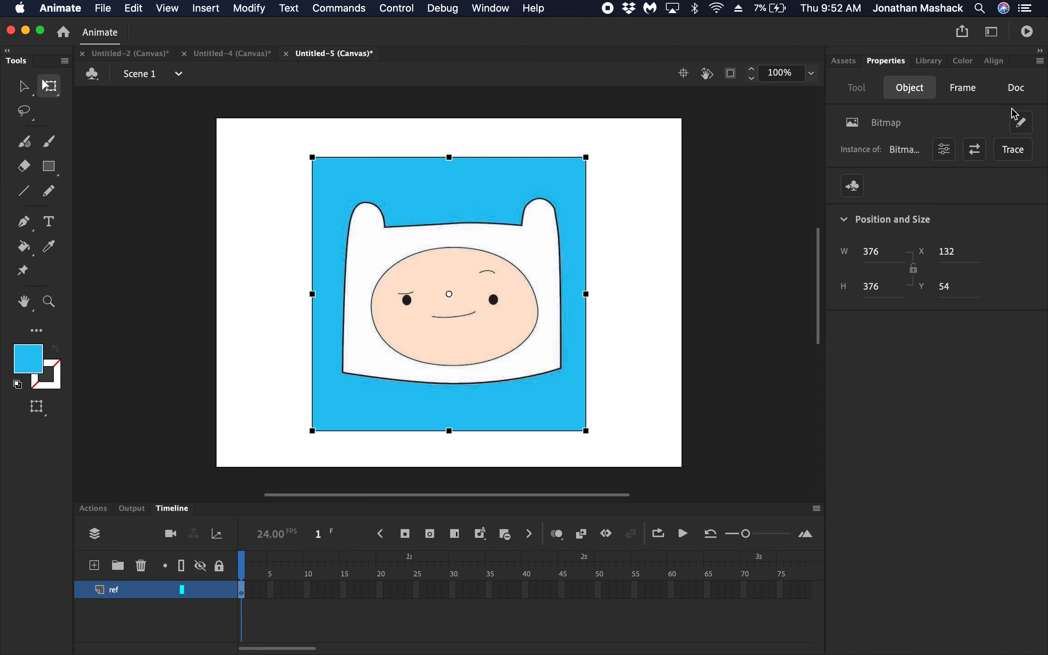
left_click(1024, 125)
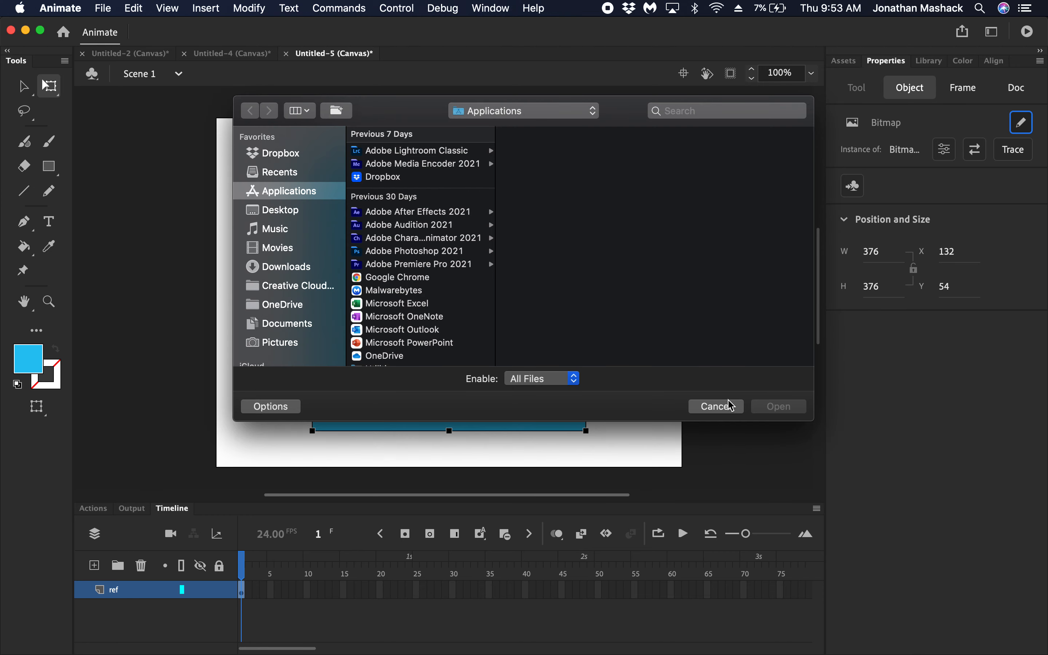
left_click(731, 404)
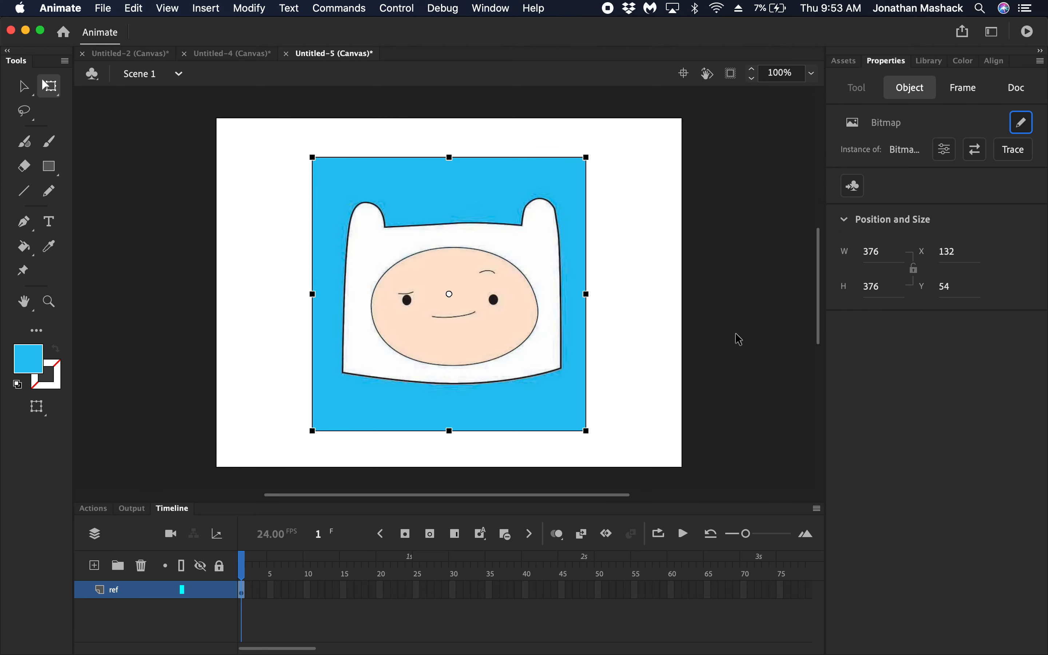
Convert the Finn bitmap on the stage to a Movie Clip symbol named "Symbol 1"
left_click(598, 178)
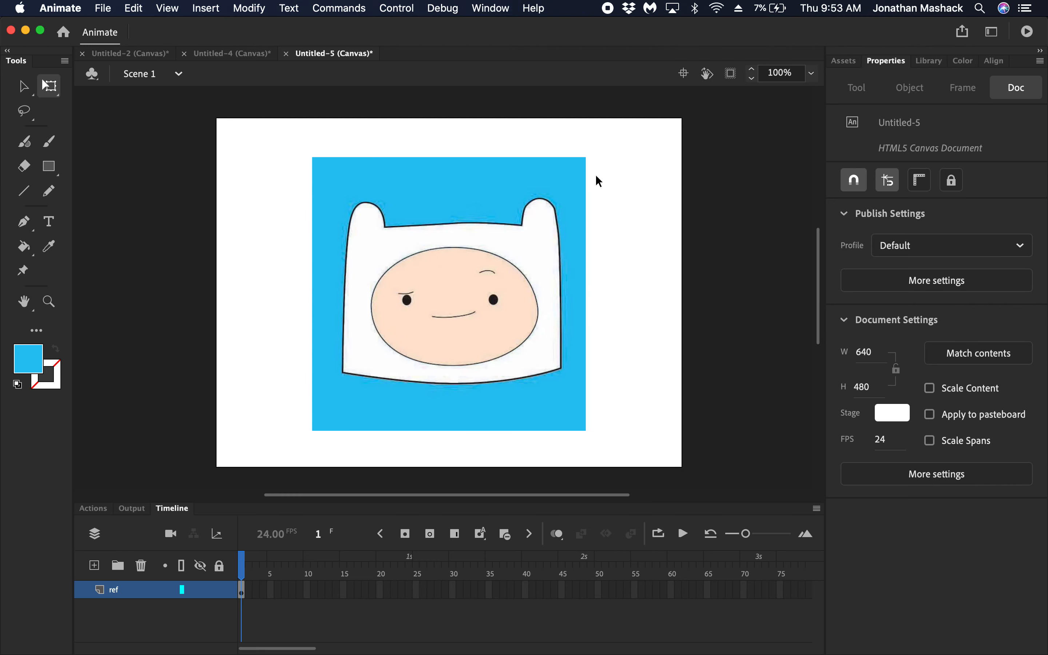
left_click(537, 243)
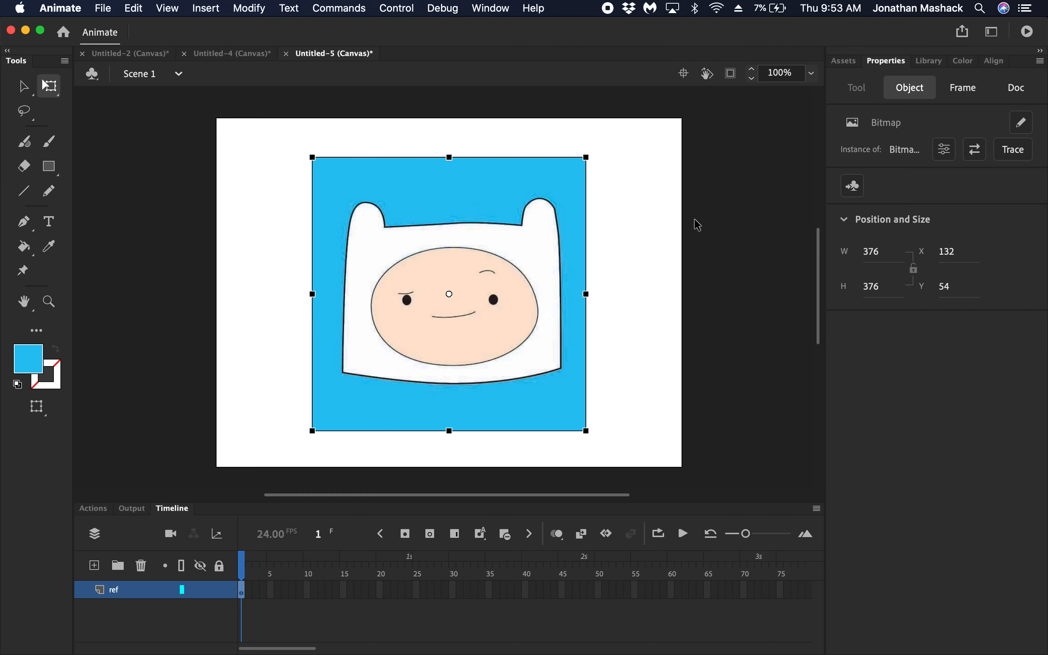
left_click(670, 251)
left_click(537, 221)
left_click(248, 10)
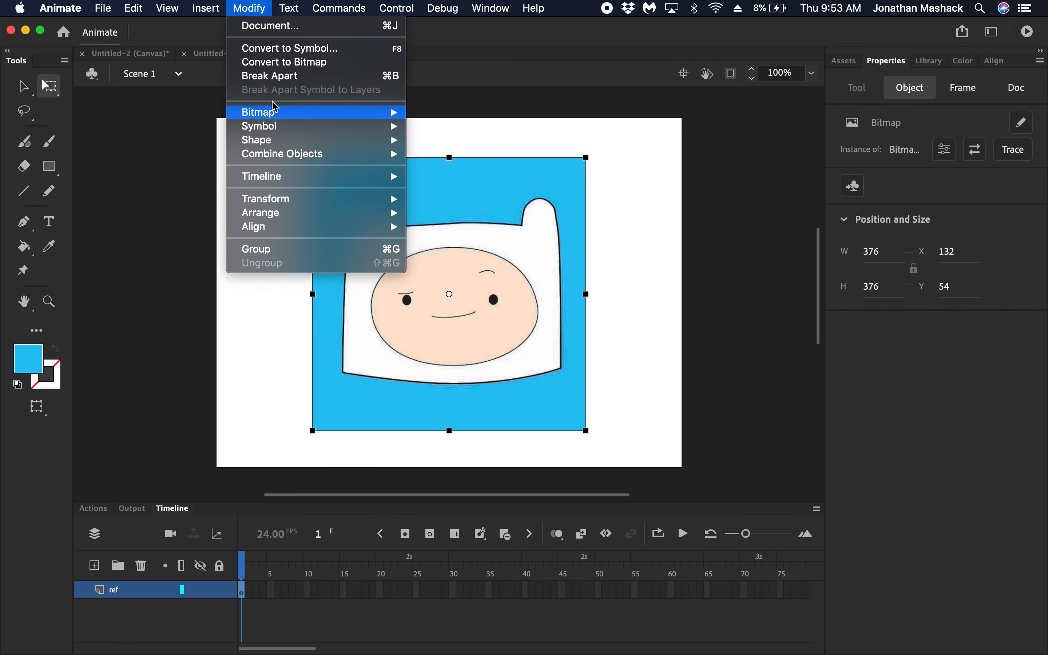
left_click(287, 48)
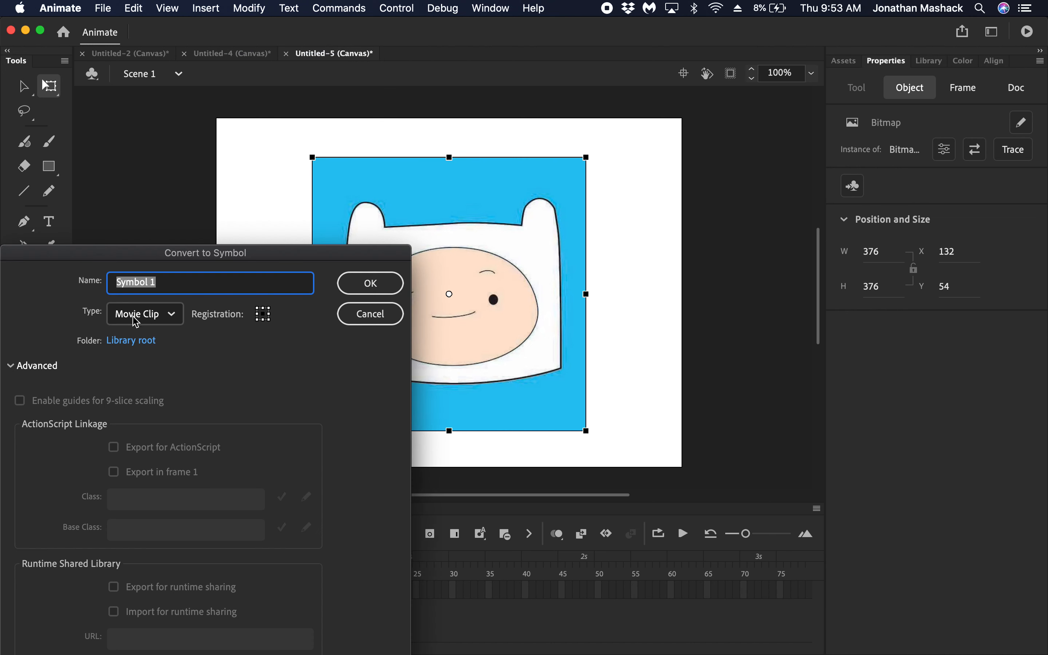
left_click(366, 286)
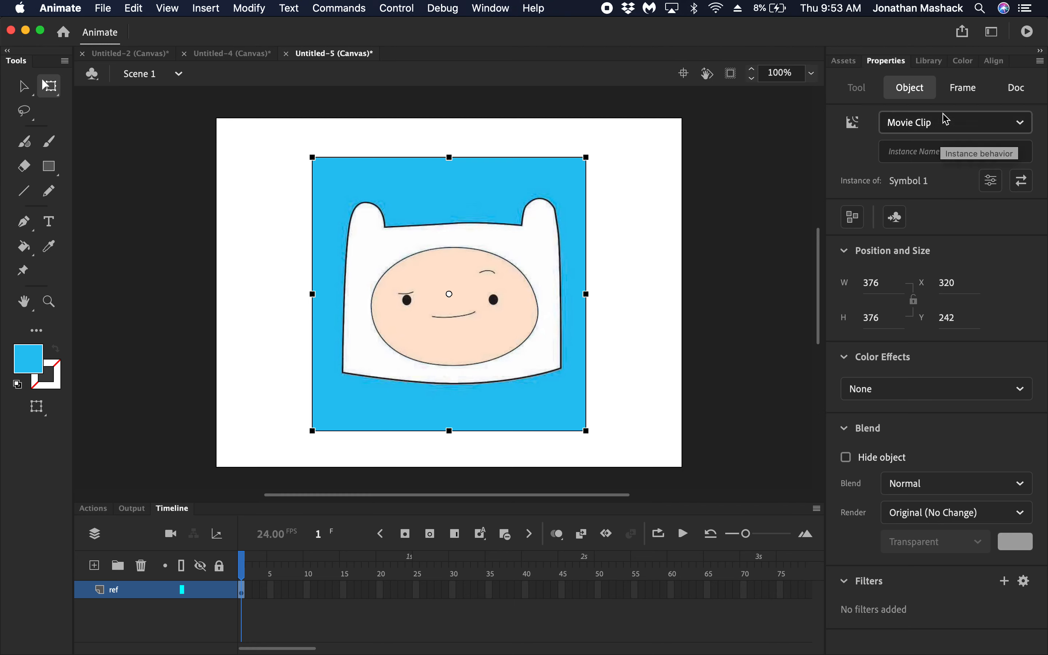
Apply an Alpha color effect of 23 % to the Finn movie clip and deselect it
left_click(897, 389)
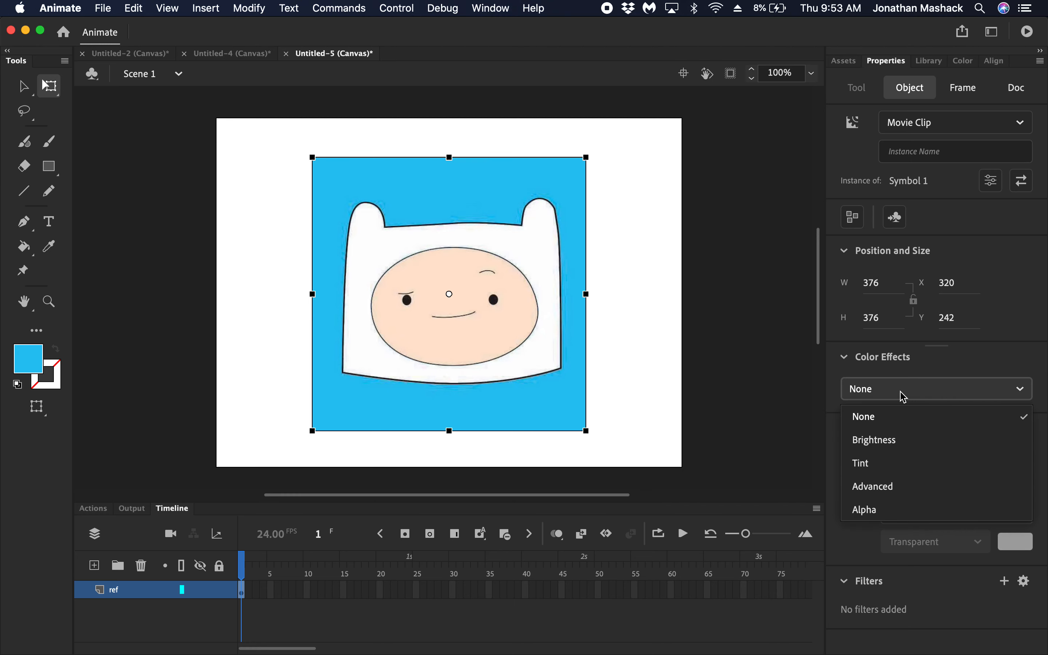
left_click(875, 510)
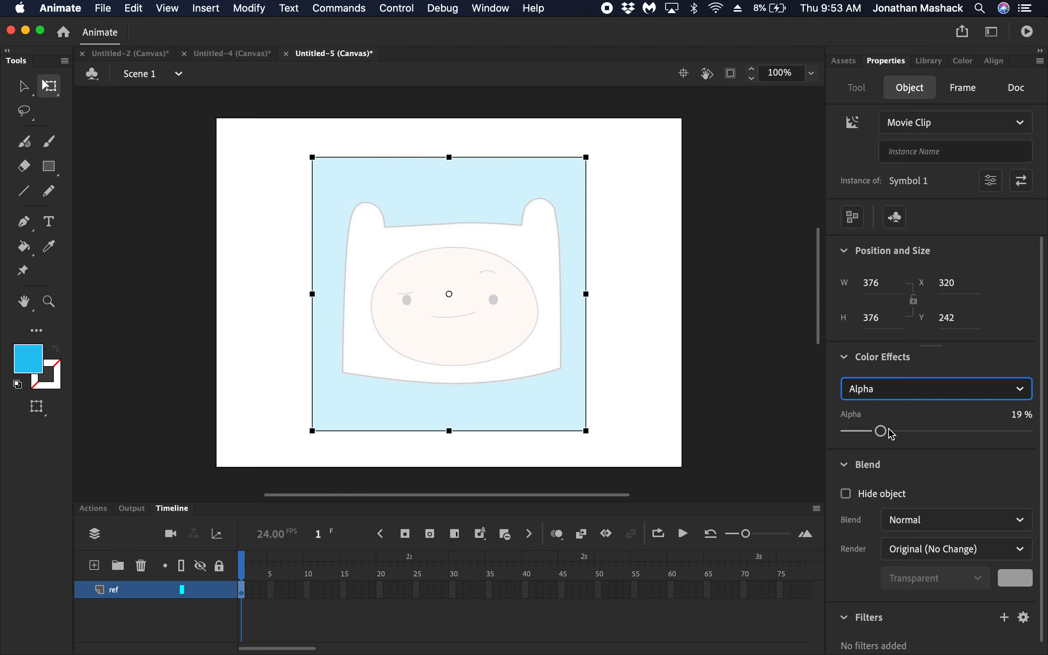
mouse_move(882, 431)
left_mouse_down()
mouse_move(1007, 431)
mouse_move(865, 429)
mouse_move(920, 435)
mouse_move(876, 428)
mouse_move(916, 429)
mouse_move(888, 429)
left_mouse_up()
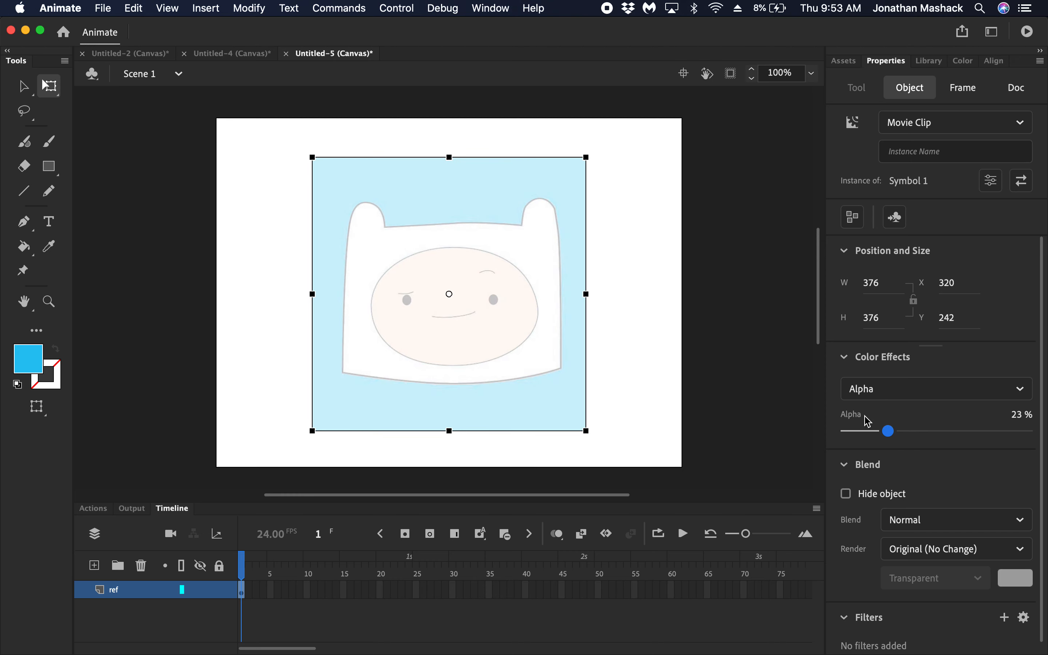
left_click(741, 369)
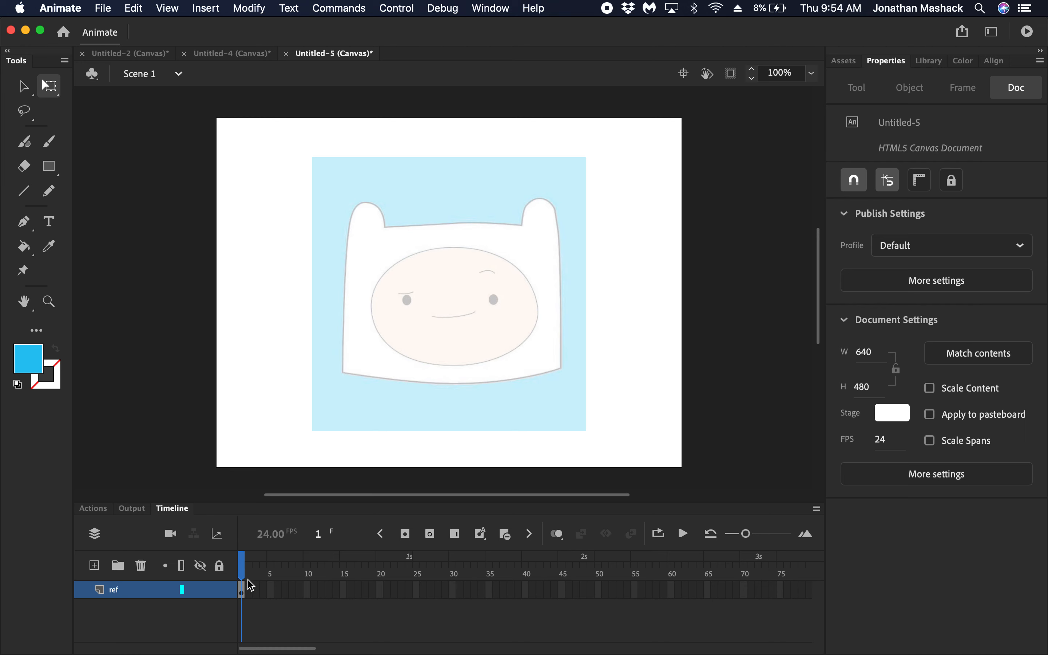
Lock the ref layer and add a new layer above it for tracing Finn's head
mouse_move(219, 599)
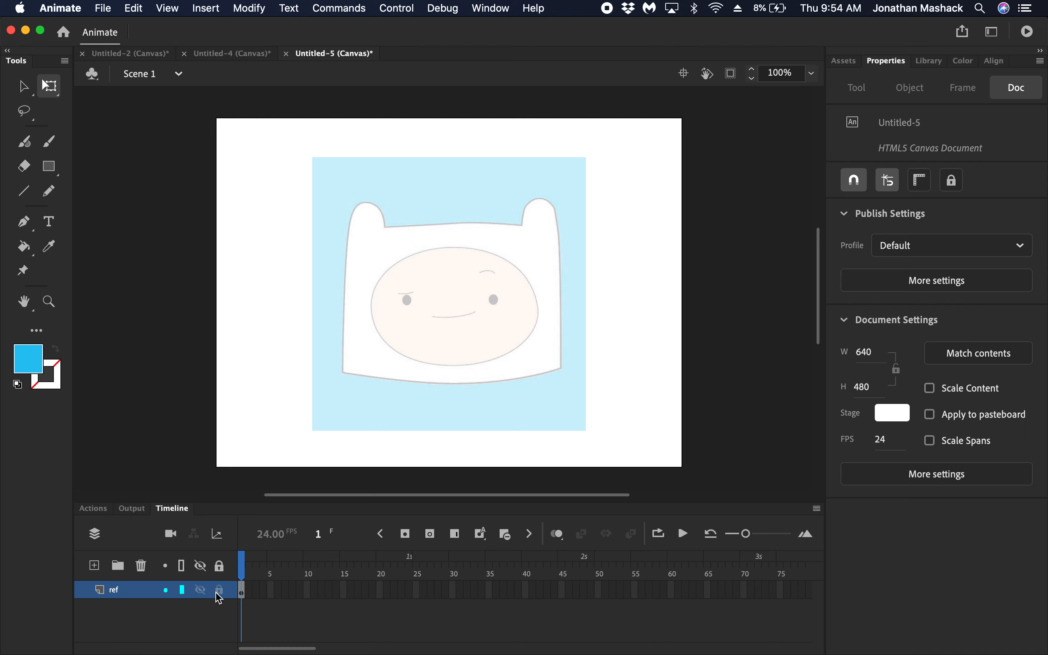
left_click(94, 565)
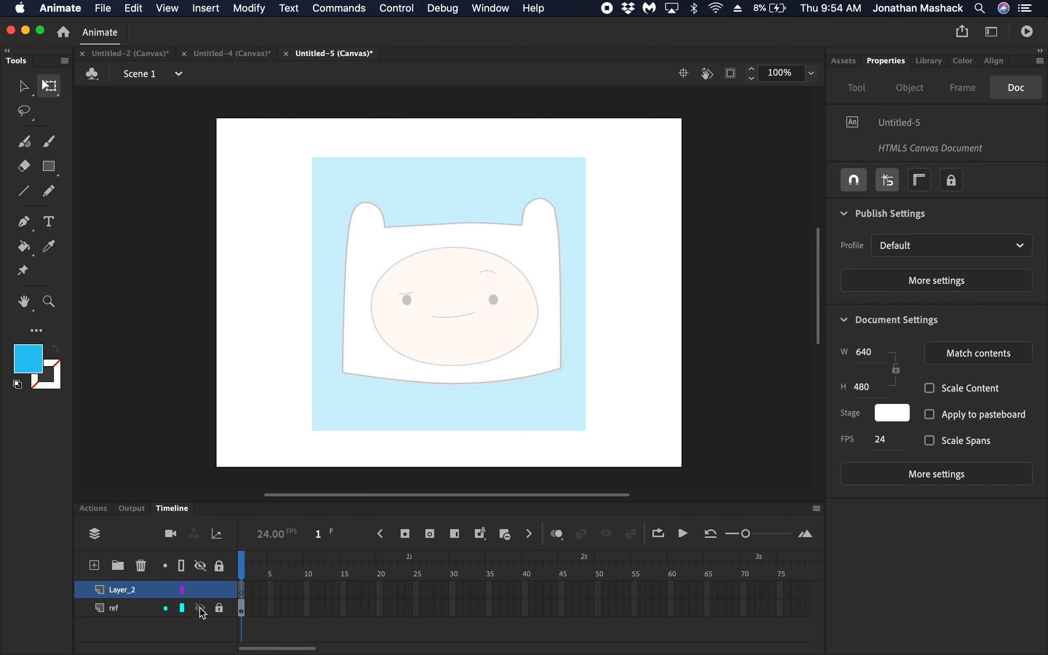
left_click(50, 302)
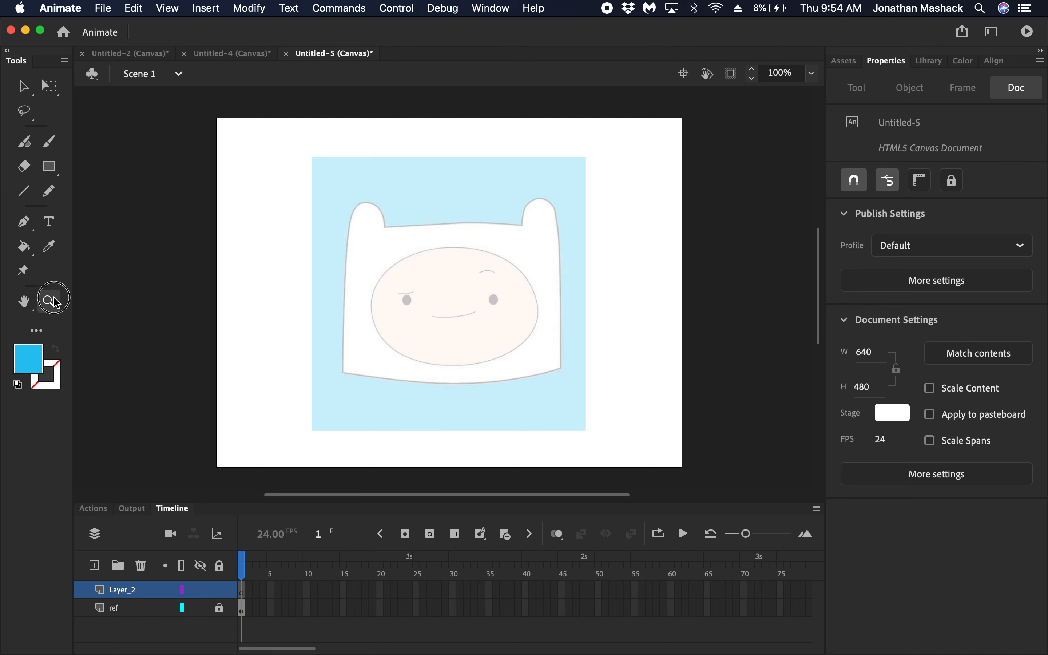
left_click_drag(324, 193, 612, 394)
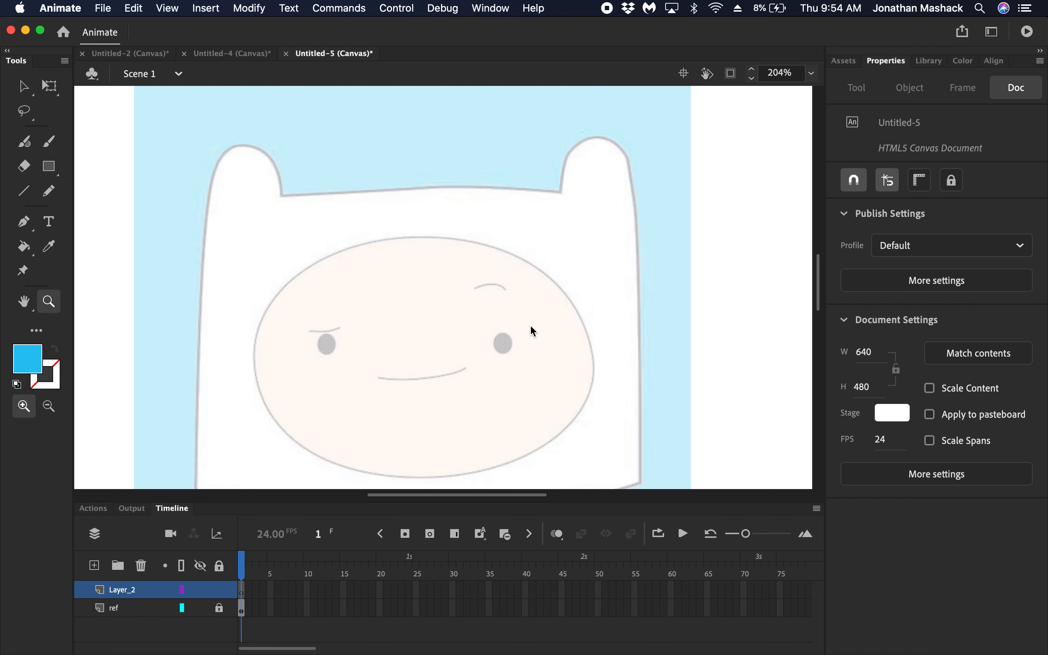
Try a freehand Pencil stroke along the top edge of Finn's hat between the ears, and undo it
left_click(49, 192)
left_click_drag(280, 155, 458, 152)
key("super+z")
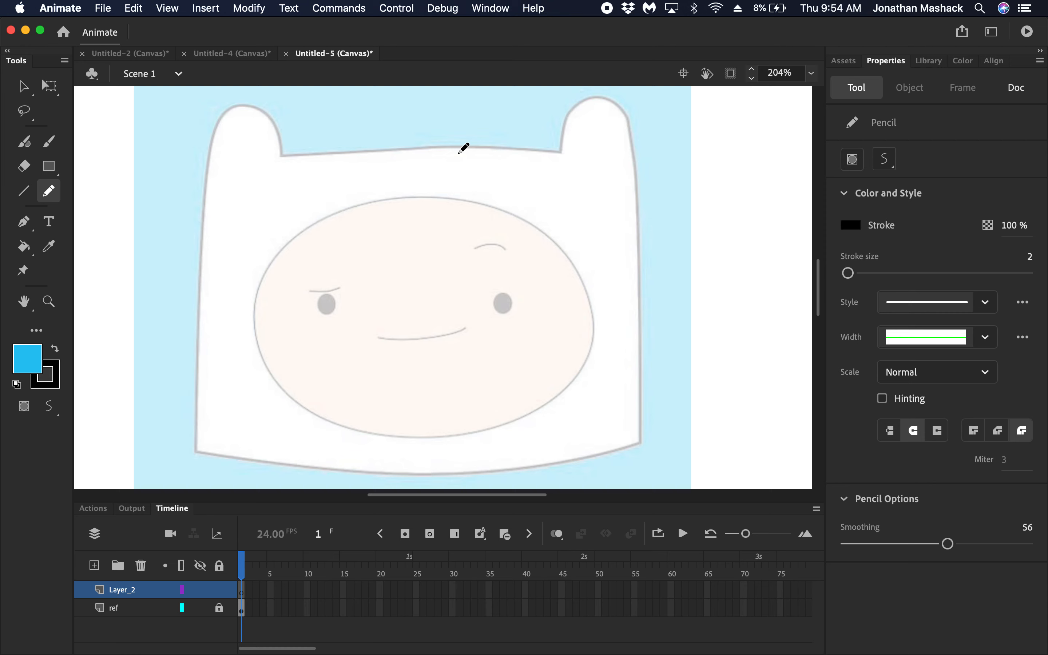
Try straight Line tool segments along the hat's top edge and up into the right ear, and undo both
left_click(25, 192)
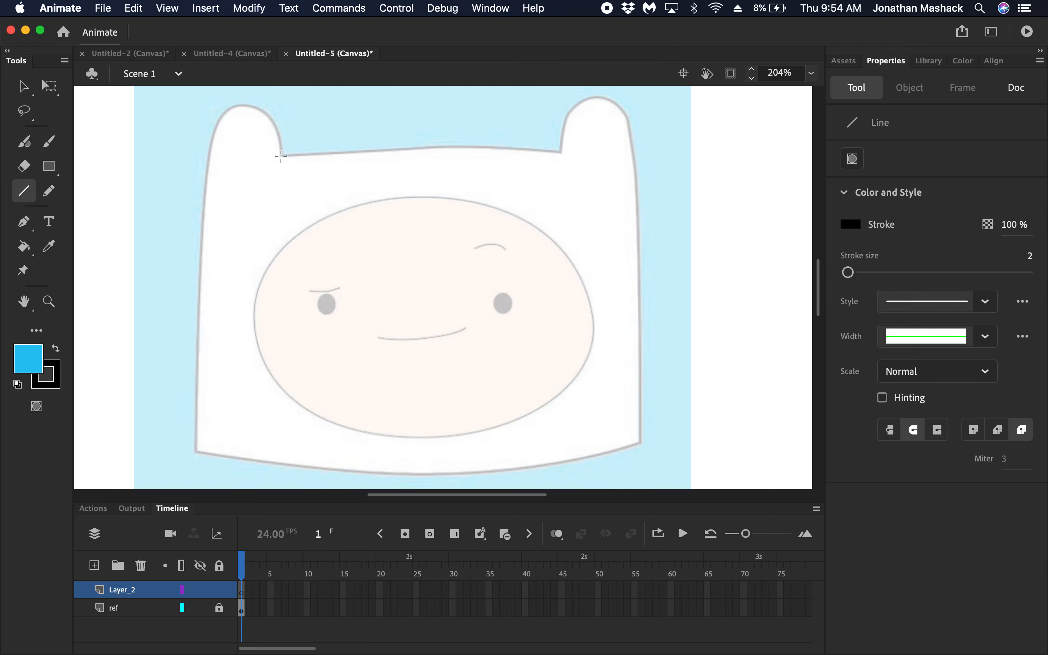
left_click_drag(280, 157, 560, 156)
left_click_drag(560, 156, 597, 105)
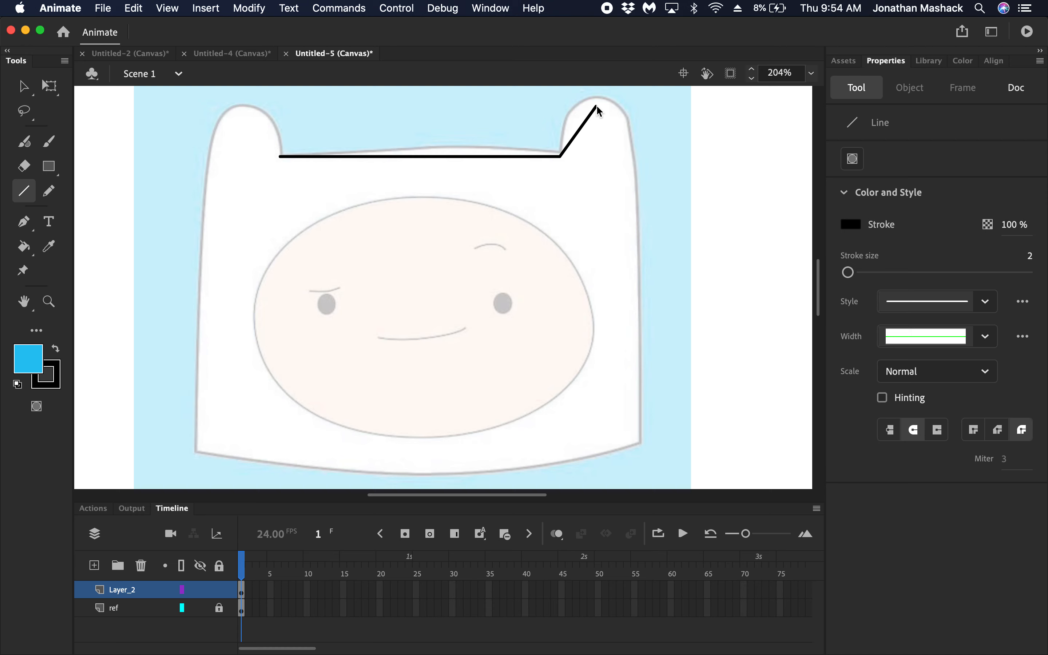
key("super+z")
key("super+z")
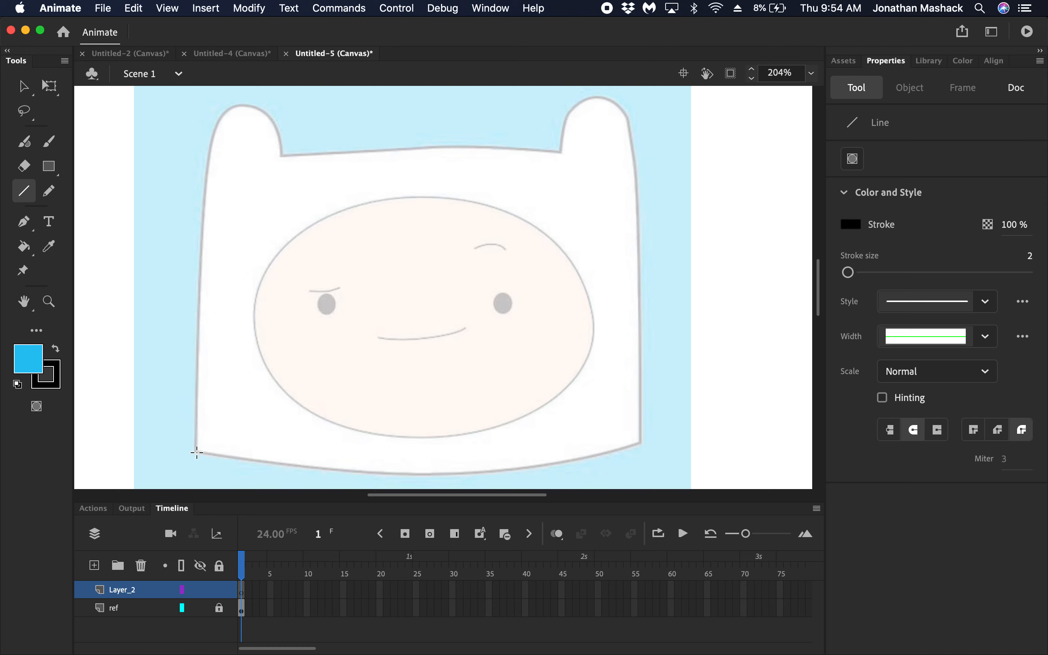
Draw a straight line between the two bottom corners of Finn's hat on Layer_2, and switch to the Selection tool
mouse_move(196, 452)
left_mouse_down()
mouse_move(409, 428)
mouse_move(641, 445)
left_mouse_up()
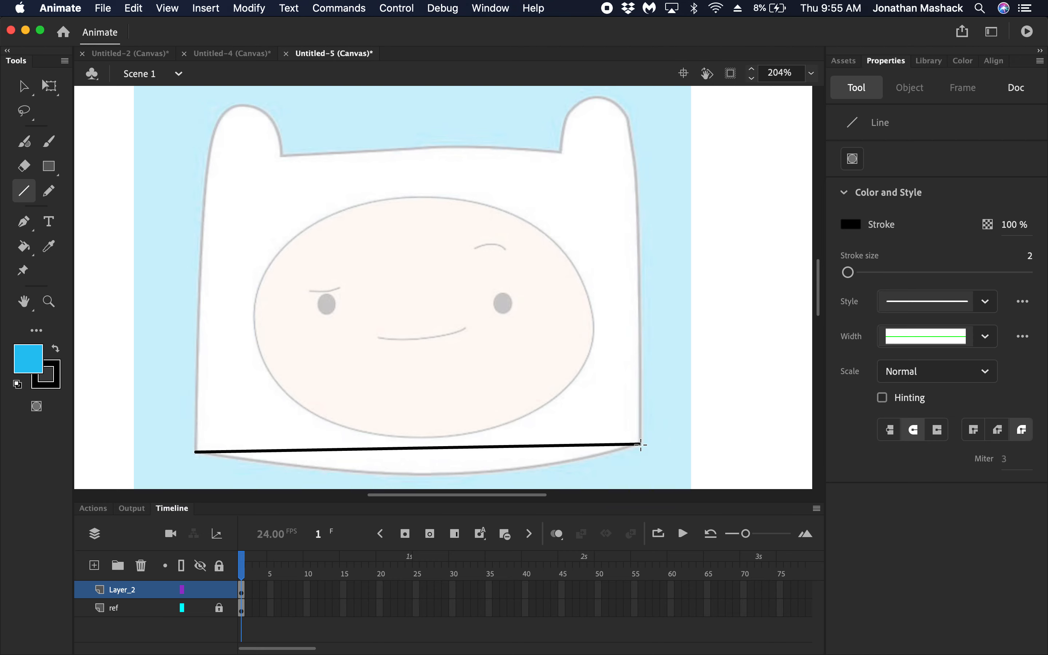
scroll(552, 416, "down", 5)
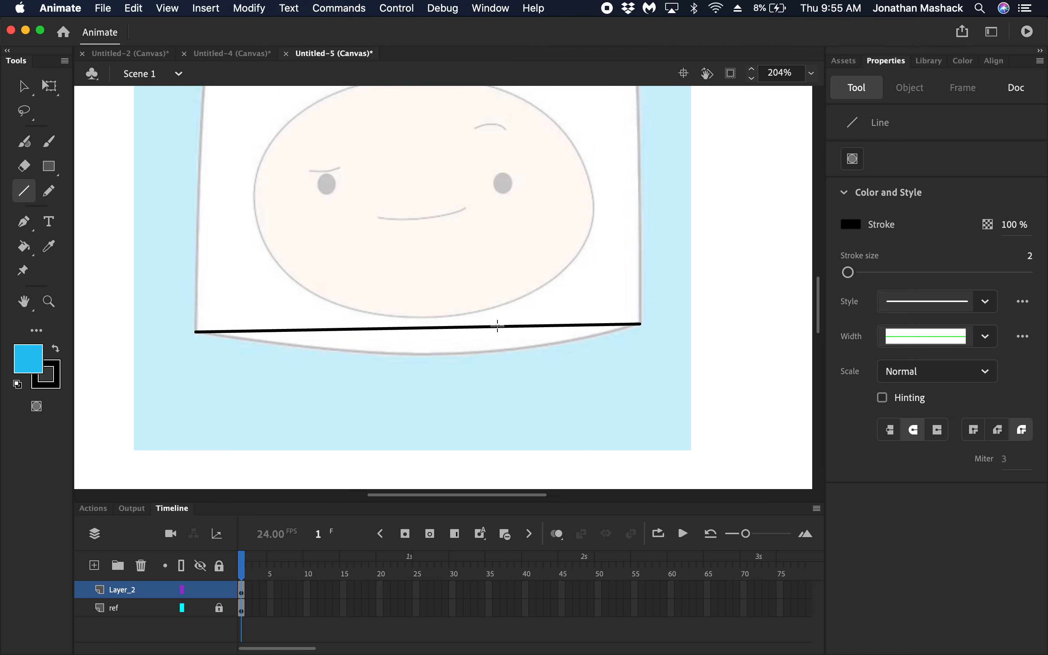
scroll(397, 257, "up", 2)
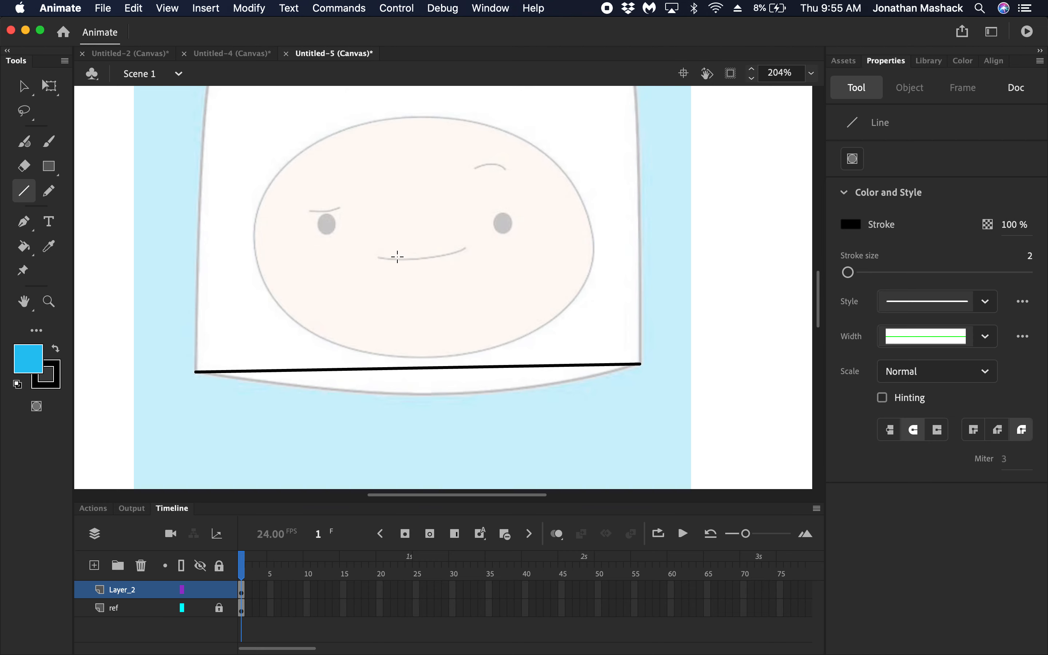
scroll(397, 255, "up", 2)
scroll(398, 258, "down", 5)
scroll(398, 262, "up", 2)
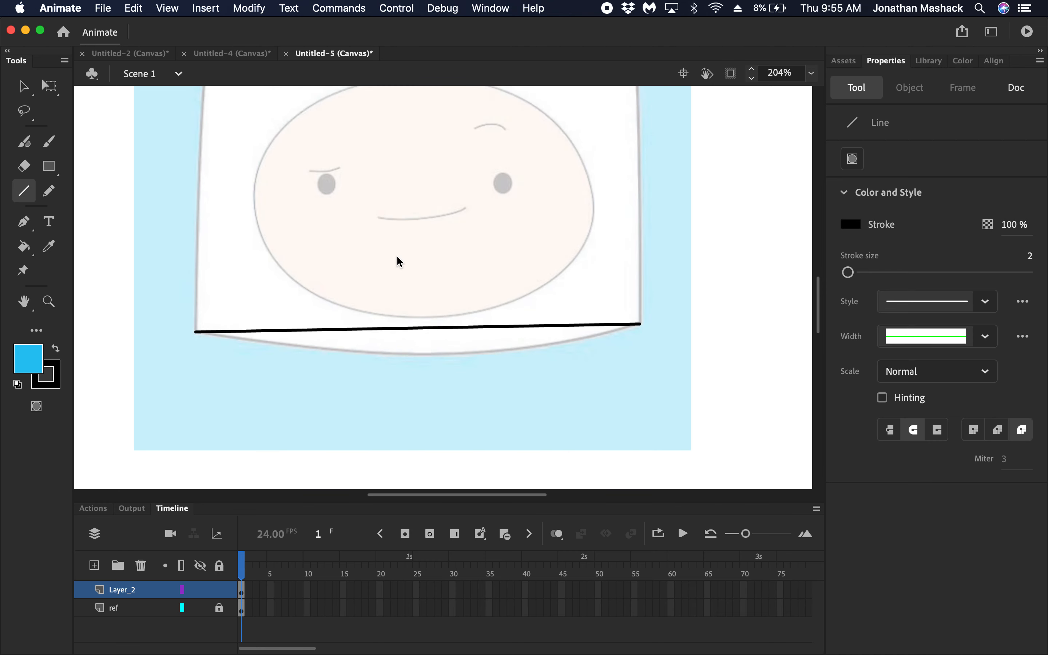
left_click(24, 88)
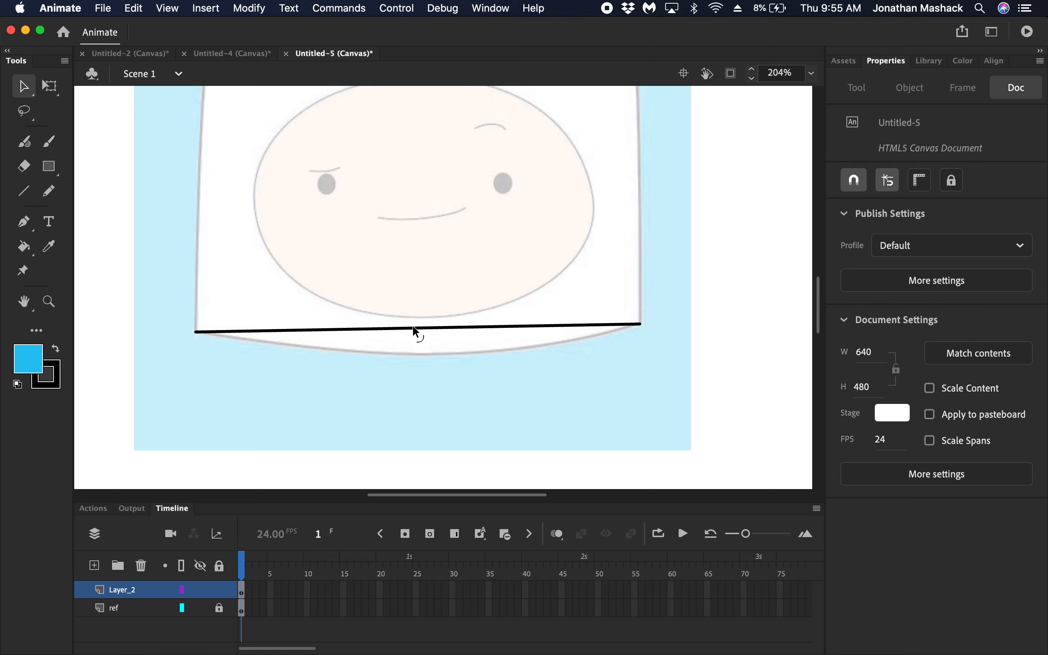
Curve the bottom line down along the hat's lower edge, and outline its sides, ears and top with straight line segments
left_click_drag(412, 328, 413, 359)
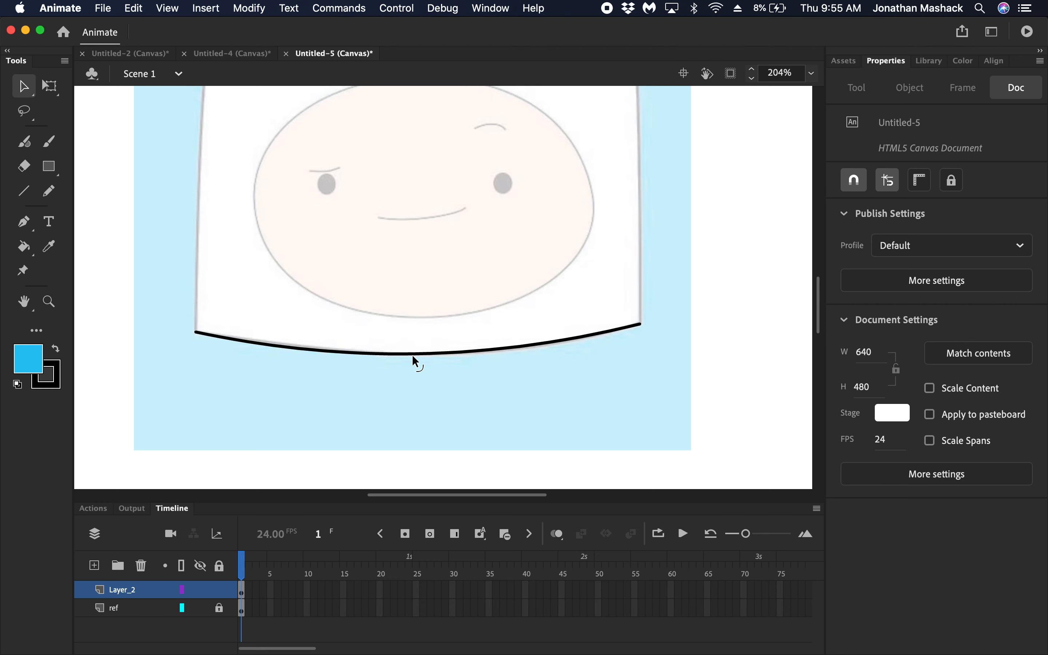
scroll(418, 316, "up", 4)
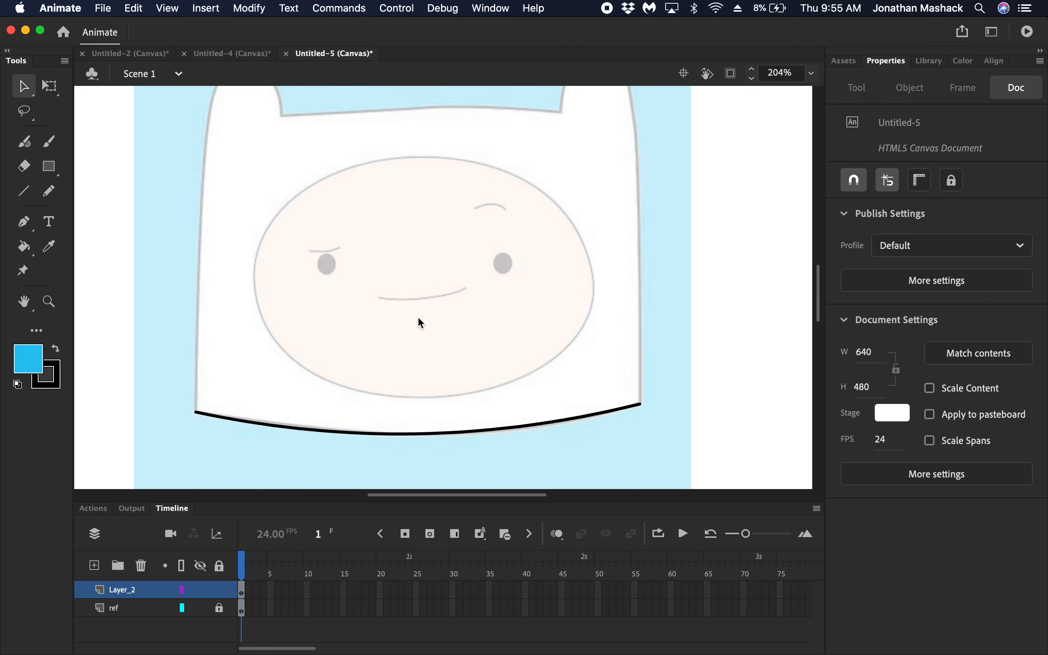
scroll(418, 323, "up", 2)
left_click(24, 191)
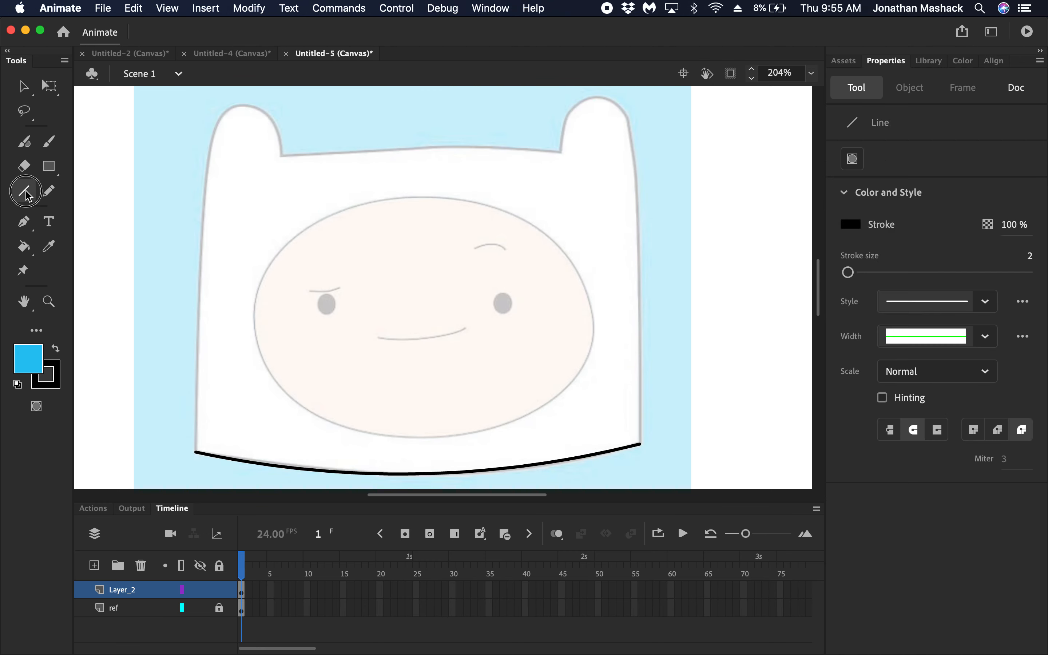
mouse_move(197, 452)
left_mouse_down()
mouse_move(225, 112)
mouse_move(215, 122)
mouse_move(240, 103)
mouse_move(194, 162)
mouse_move(213, 157)
mouse_move(241, 104)
mouse_move(281, 154)
mouse_move(564, 154)
mouse_move(598, 99)
mouse_move(634, 169)
mouse_move(634, 153)
mouse_move(640, 443)
left_mouse_up()
Bend the straight ear segments into rounded ears and curve the hat's top line upward to match the reference
left_click(24, 86)
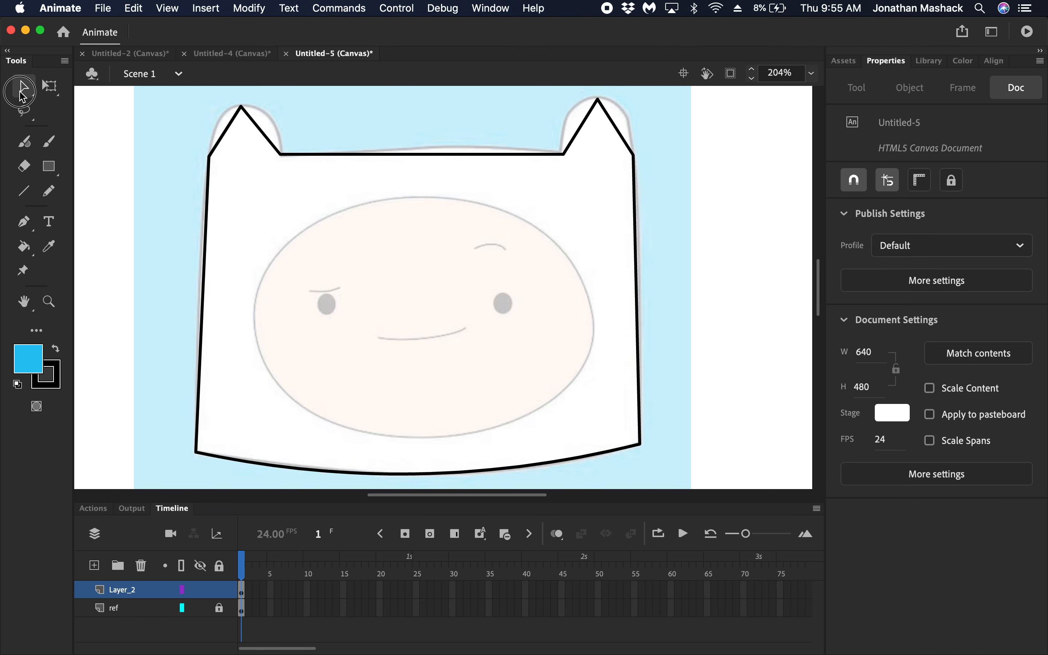
left_click_drag(231, 125, 267, 110)
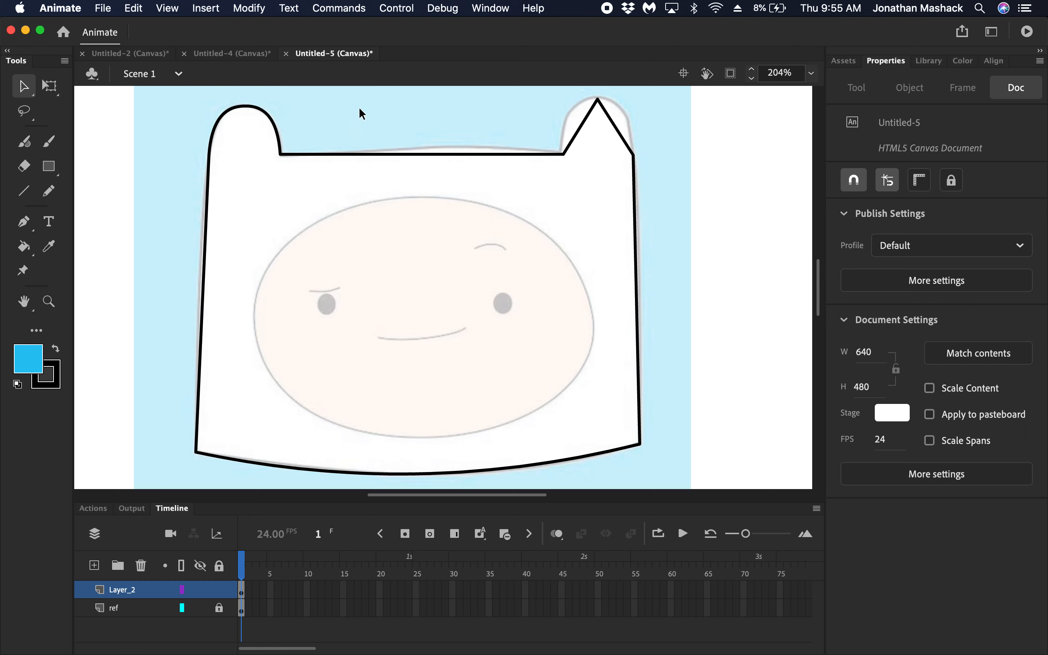
left_click_drag(586, 116, 623, 113)
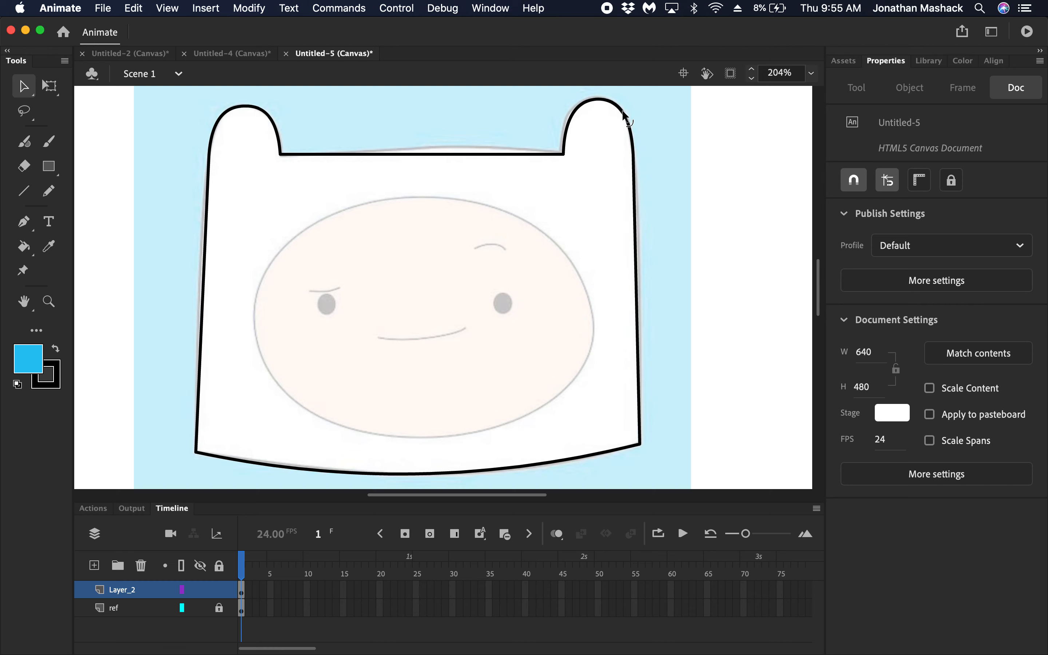
left_click_drag(416, 154, 435, 142)
left_click_drag(434, 143, 434, 143)
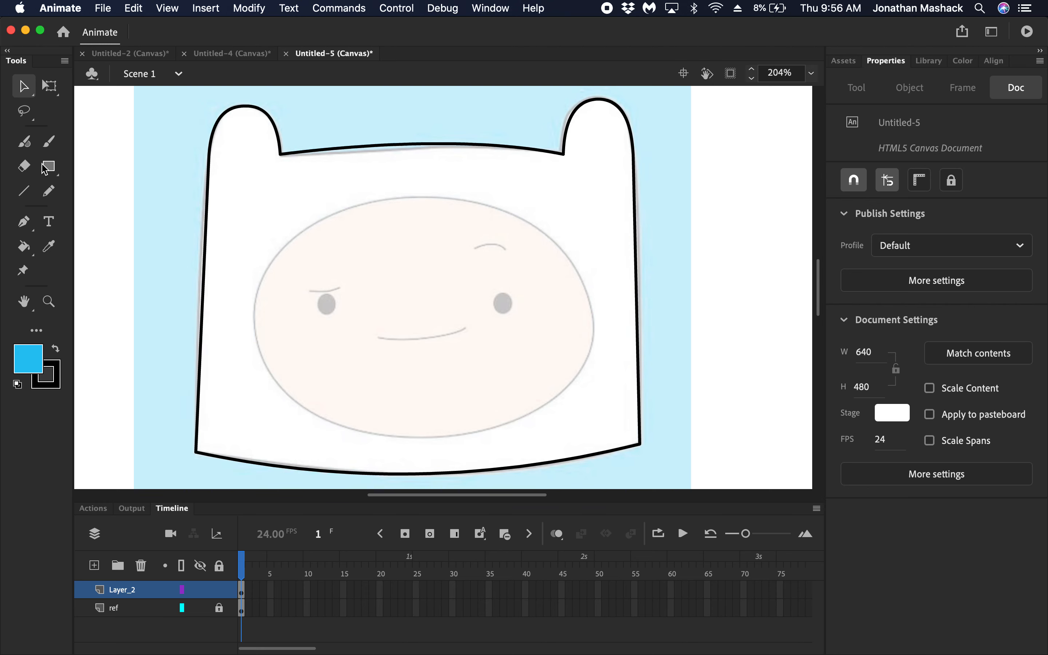
Try an oval with blue fill over Finn's face using the Oval tool, and undo it
left_click_drag(48, 166, 123, 215)
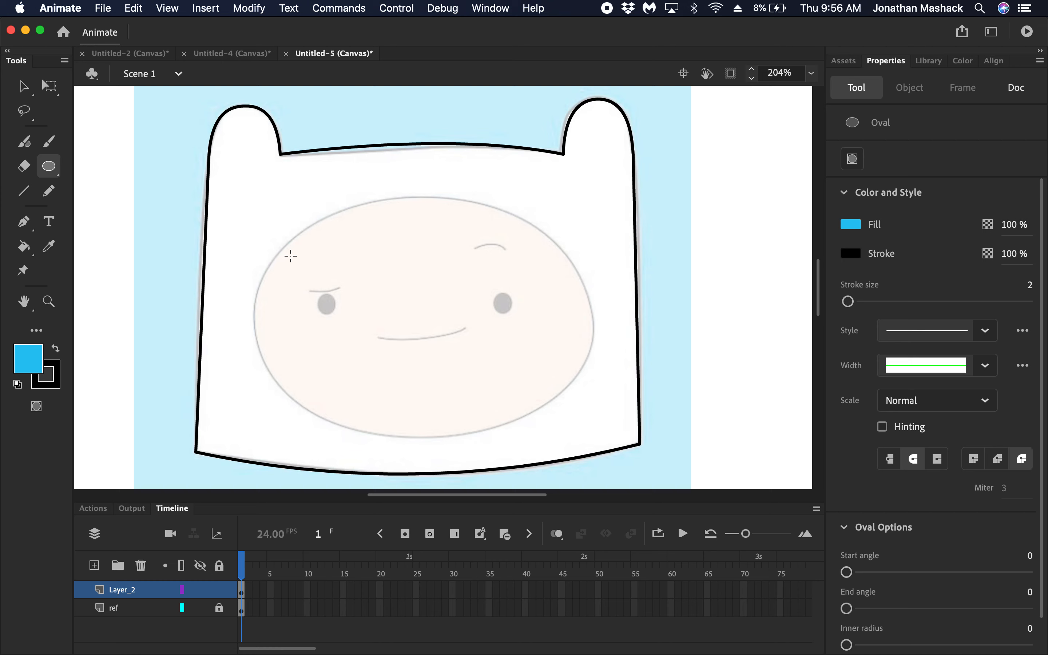
left_click_drag(266, 210, 593, 440)
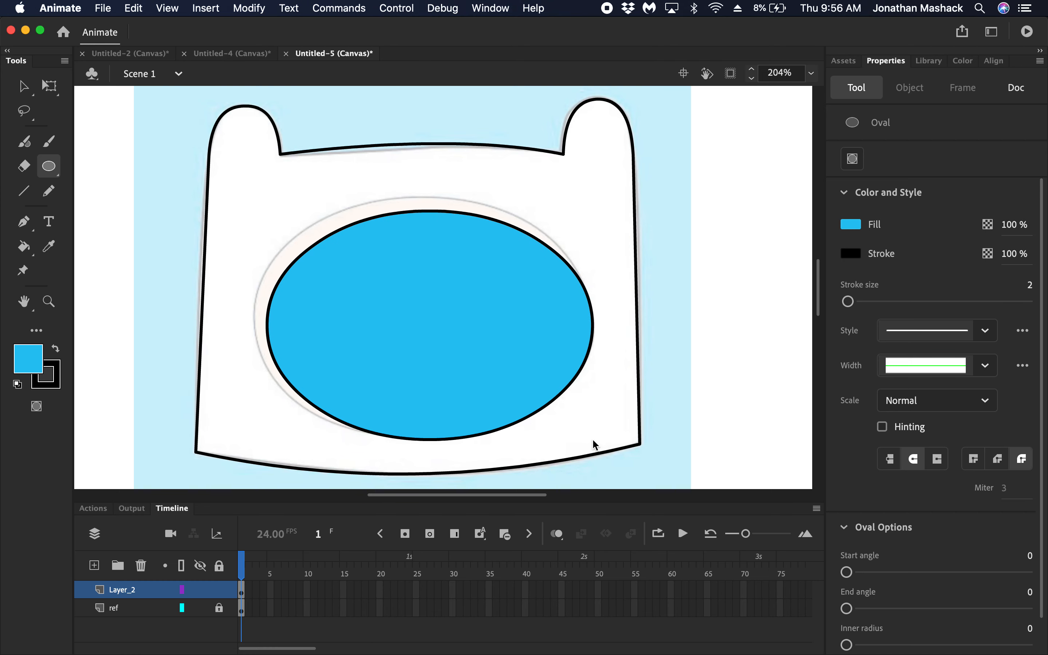
key("super+z")
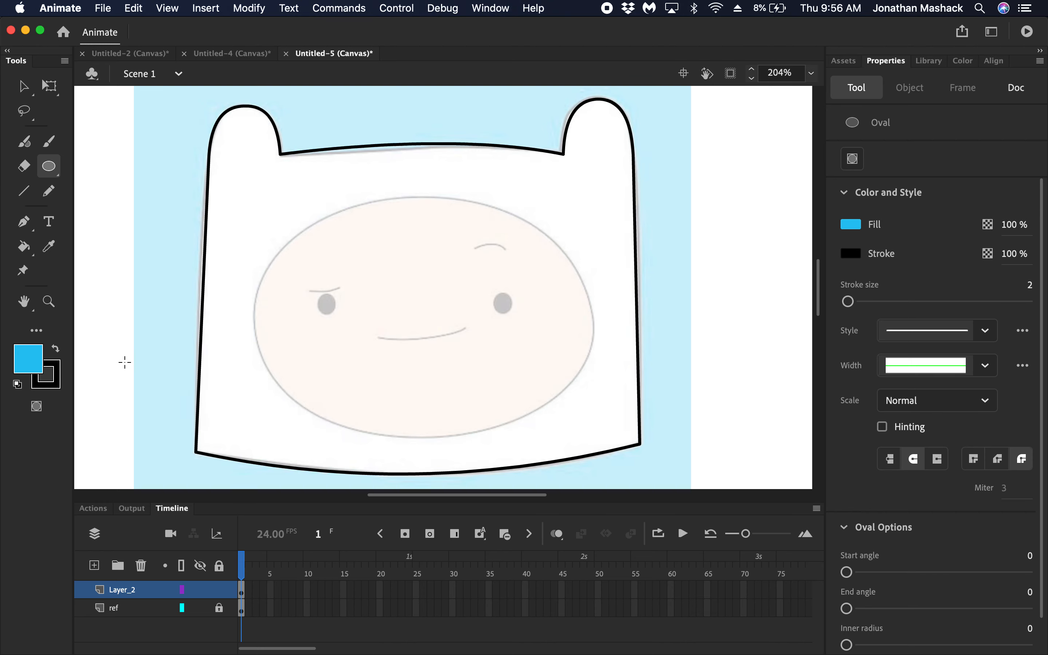
Set the fill to none and draw an outline-only oval about 223 by 165 px over Finn's face with the Oval tool
left_click(30, 361)
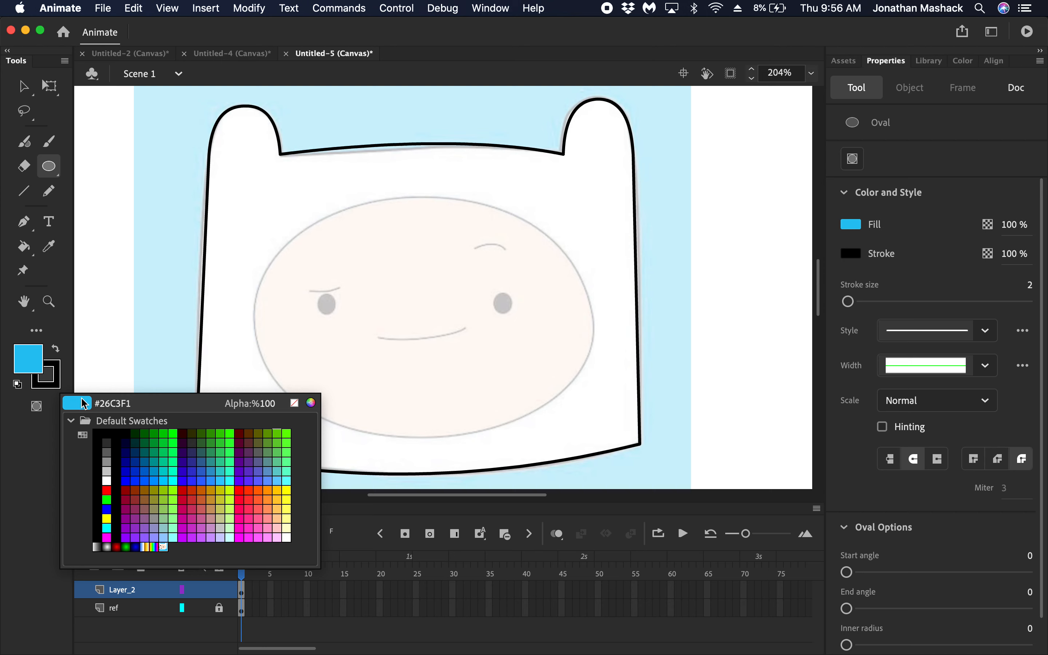
left_click(294, 404)
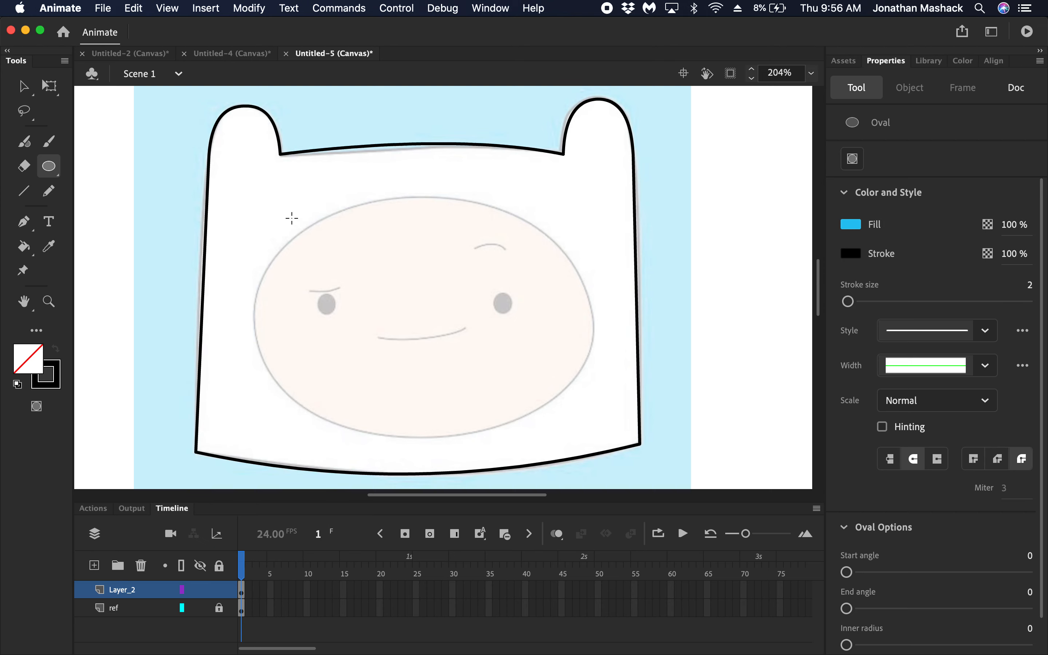
left_click_drag(269, 199, 599, 442)
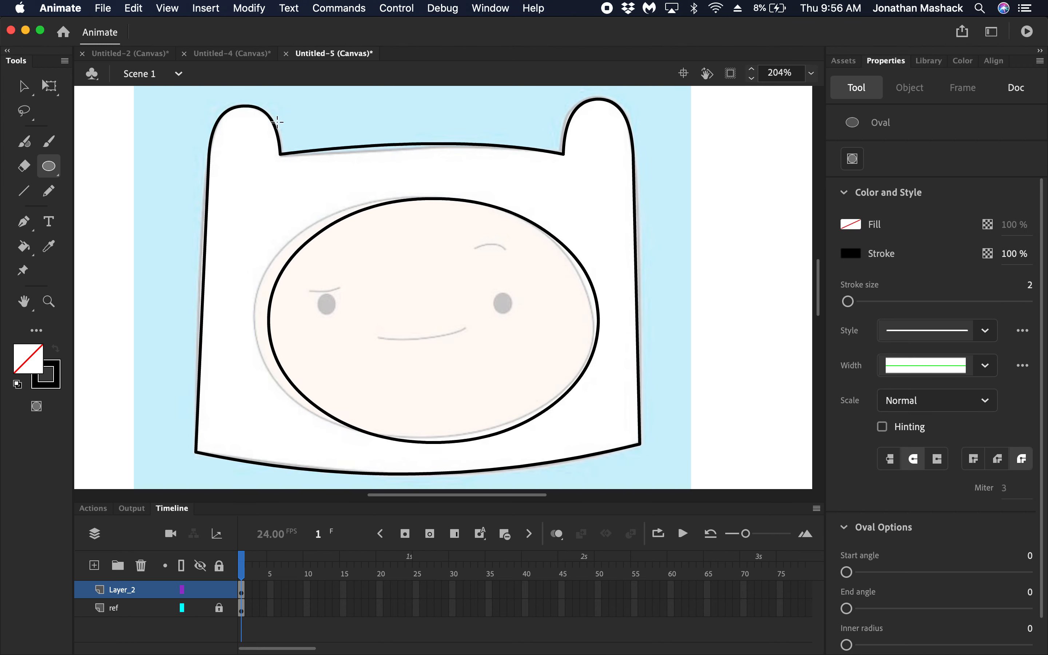
Nudge the face oval left and slightly up to X 214.45, Y 178.65, aligning its left side with the reference
left_click(23, 87)
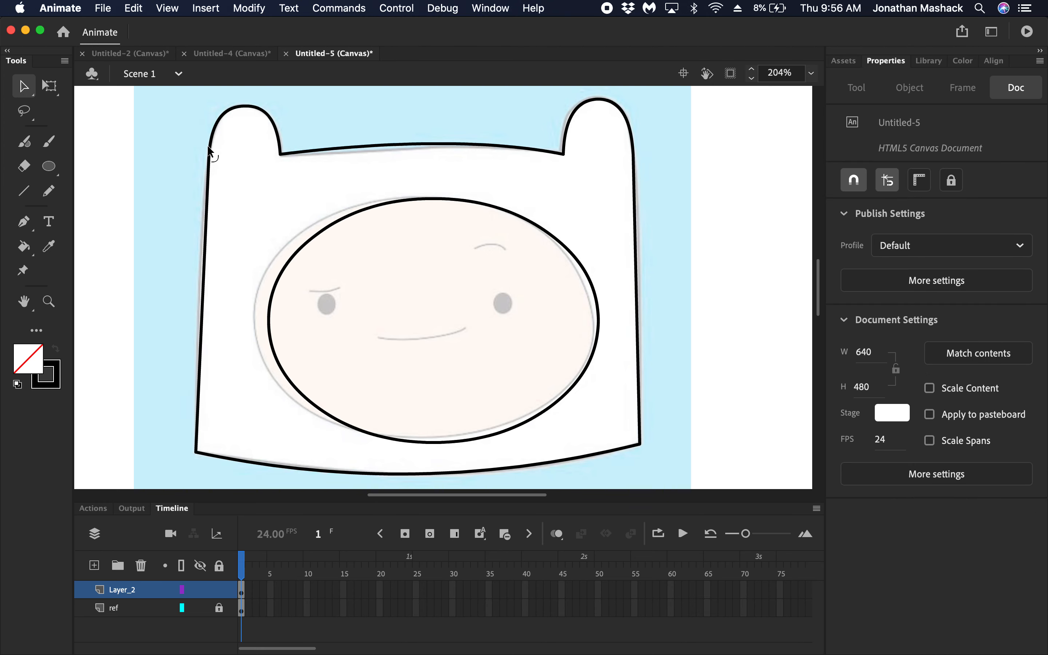
left_click(378, 208)
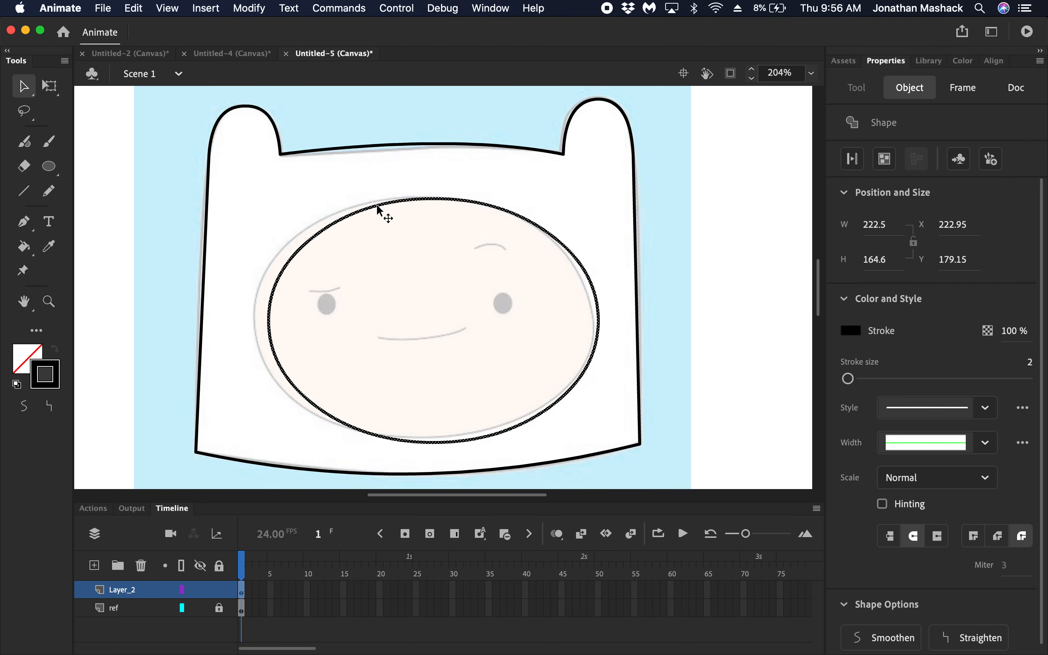
key("Left")
key("Left")
key("Left")
key("Left")
key("Left")
key("Left")
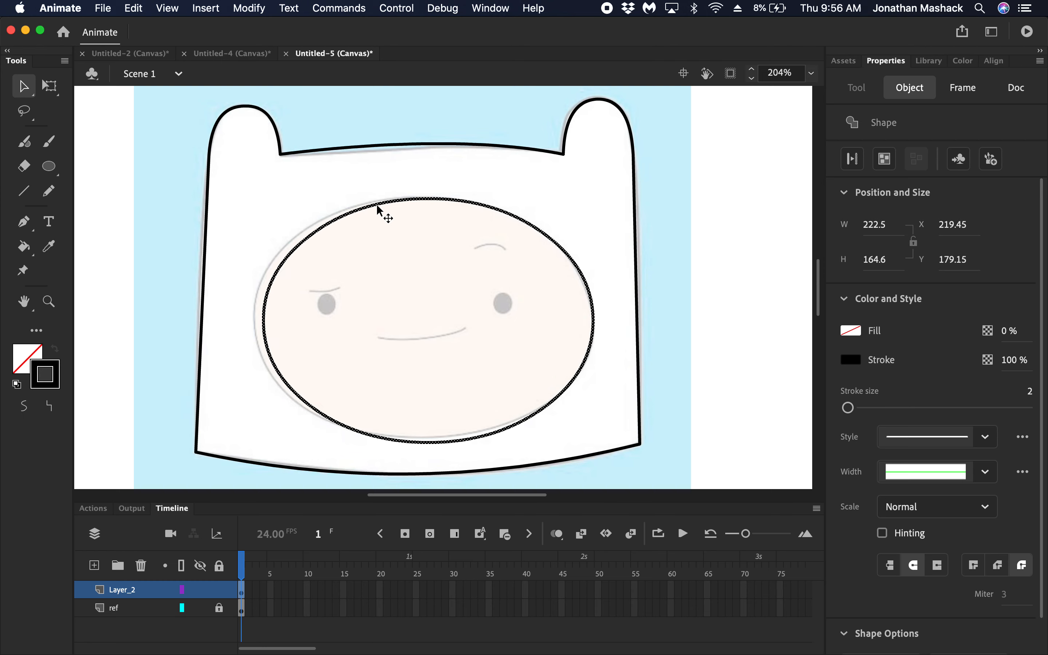
key("Left")
key("Left")
key("Left")
key("Left")
key("Left")
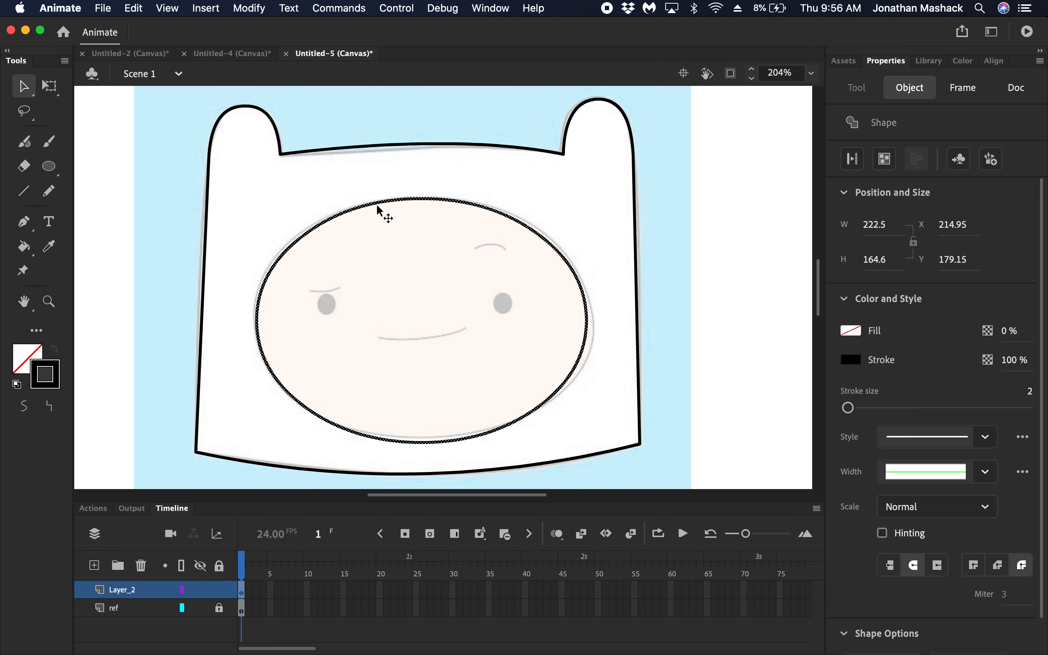
key("Up")
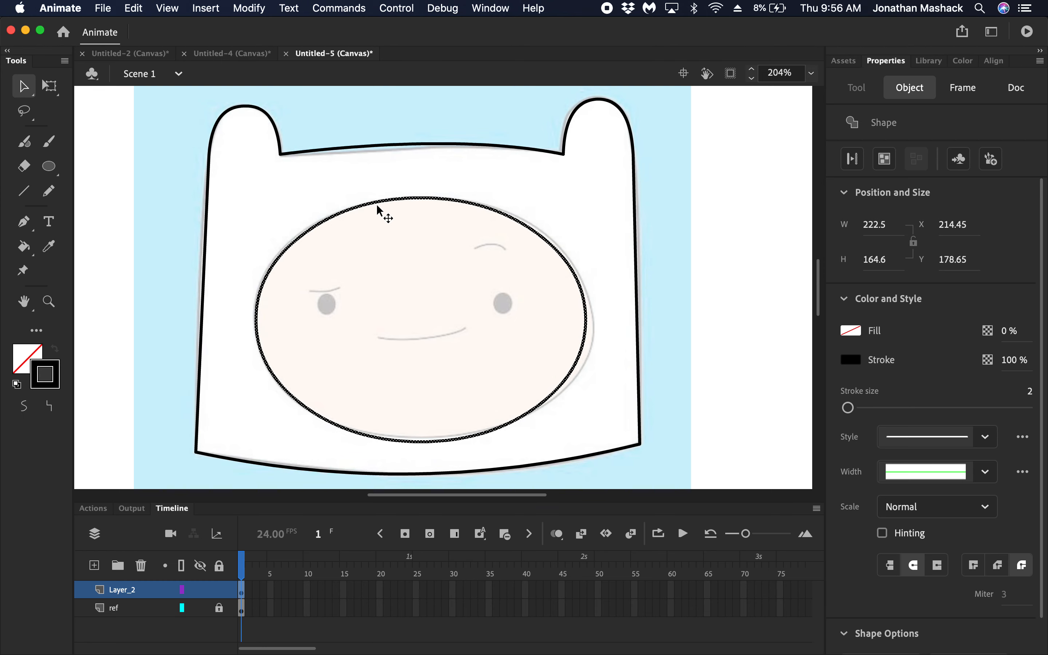
Resize the face oval with Free Transform to about 226.45 px wide and 162.6 px high
left_click(51, 85)
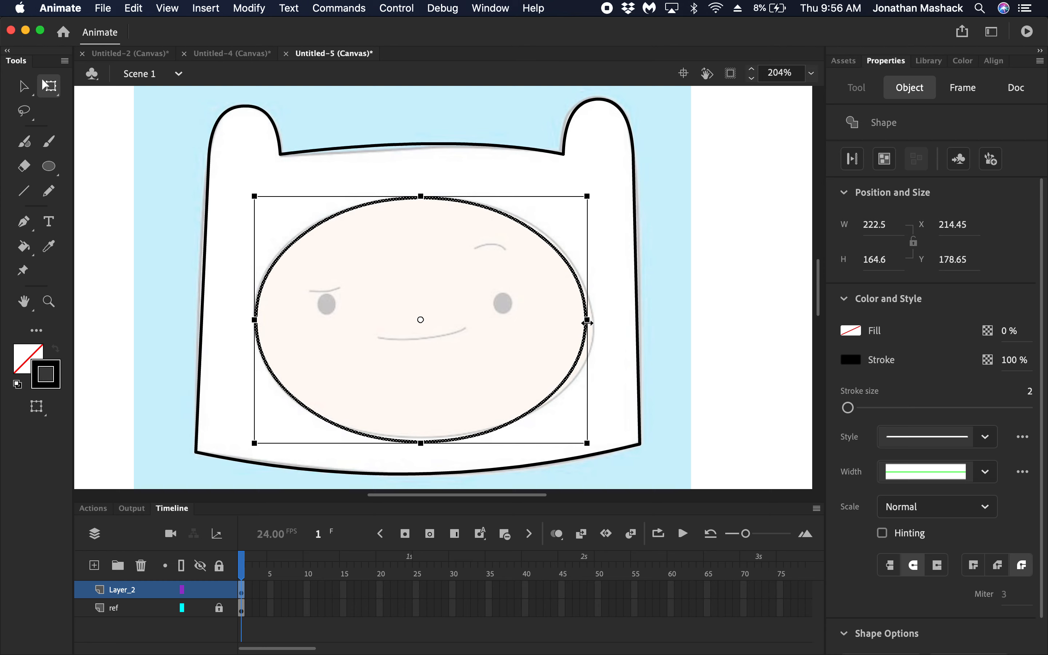
left_click_drag(588, 322, 594, 323)
left_click_drag(251, 321, 253, 319)
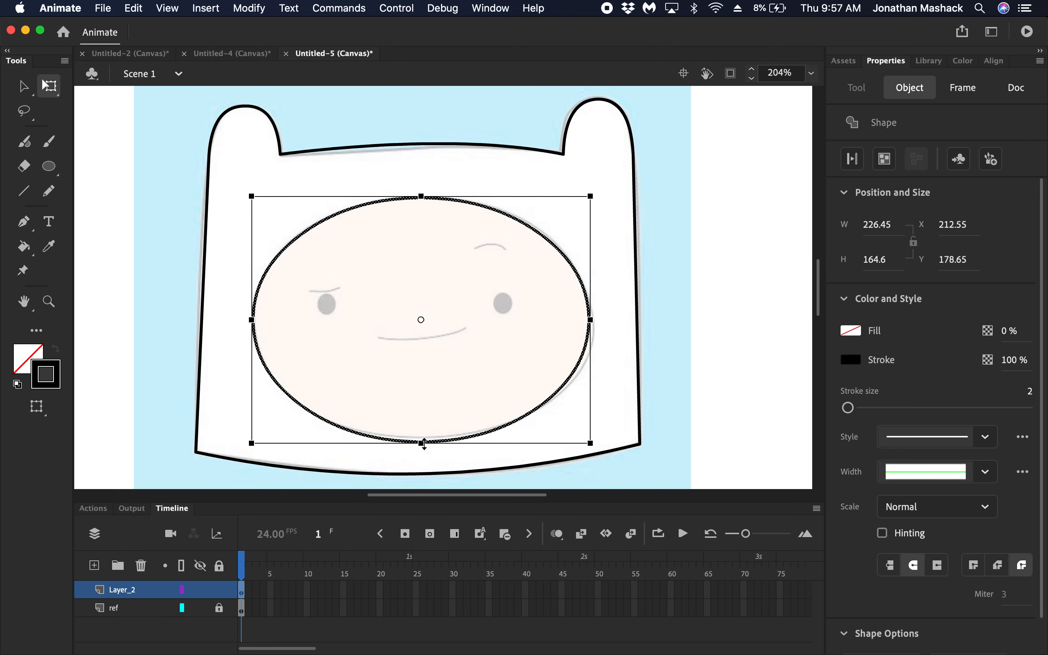
left_click_drag(423, 444, 422, 442)
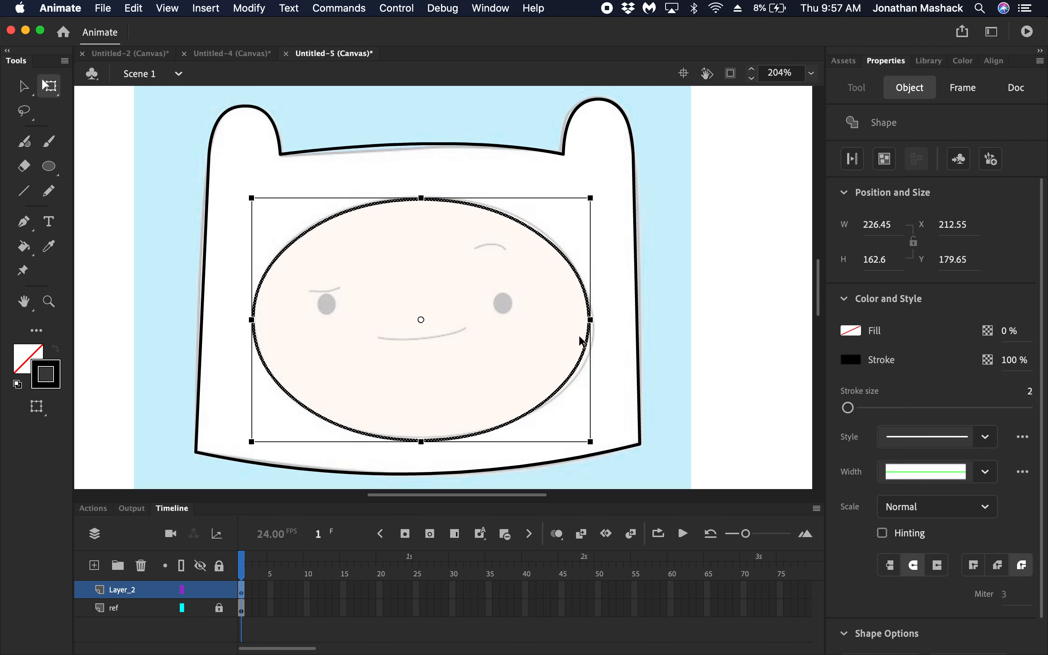
Move the face oval's transformation point to its left edge, stretch its right side to a width of 229.45 px, and deselect it
left_click(587, 321)
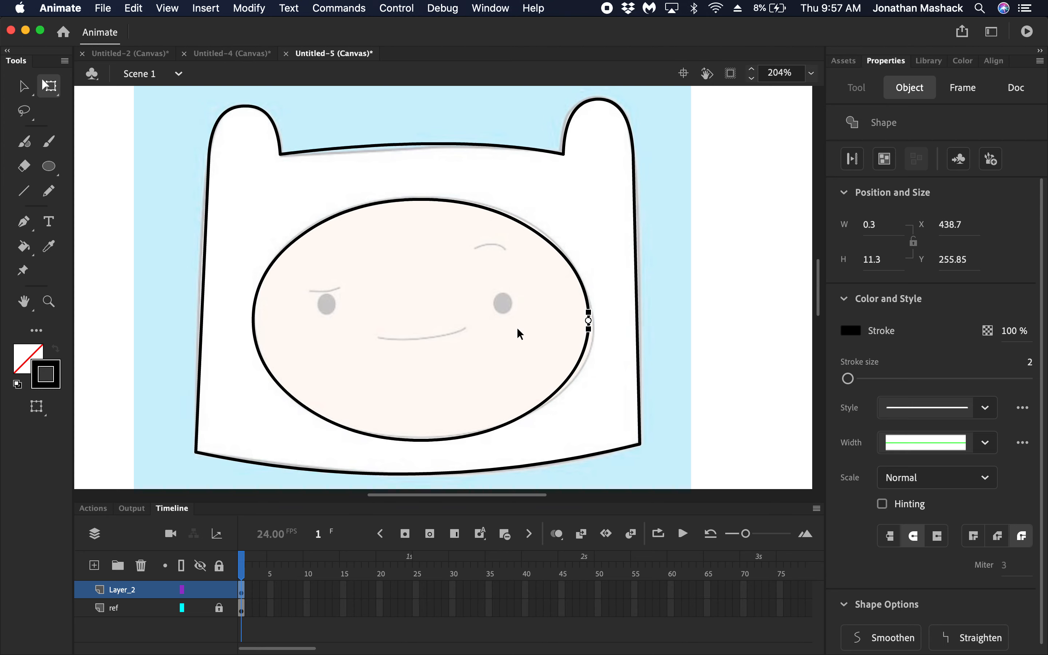
left_click(544, 309)
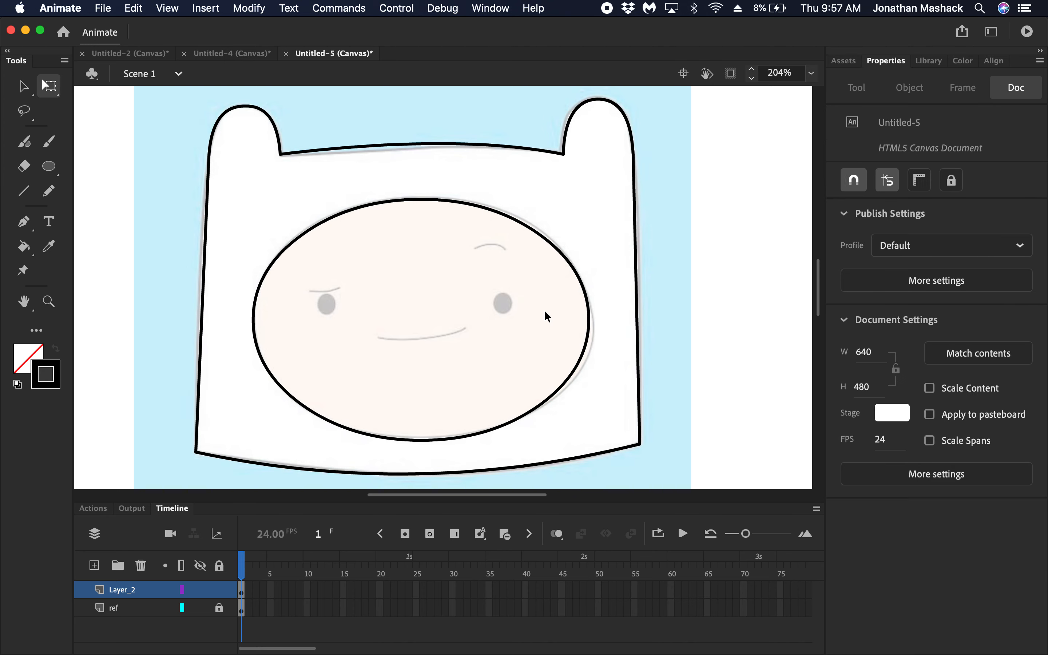
double_click(579, 276)
left_click_drag(421, 321, 267, 318)
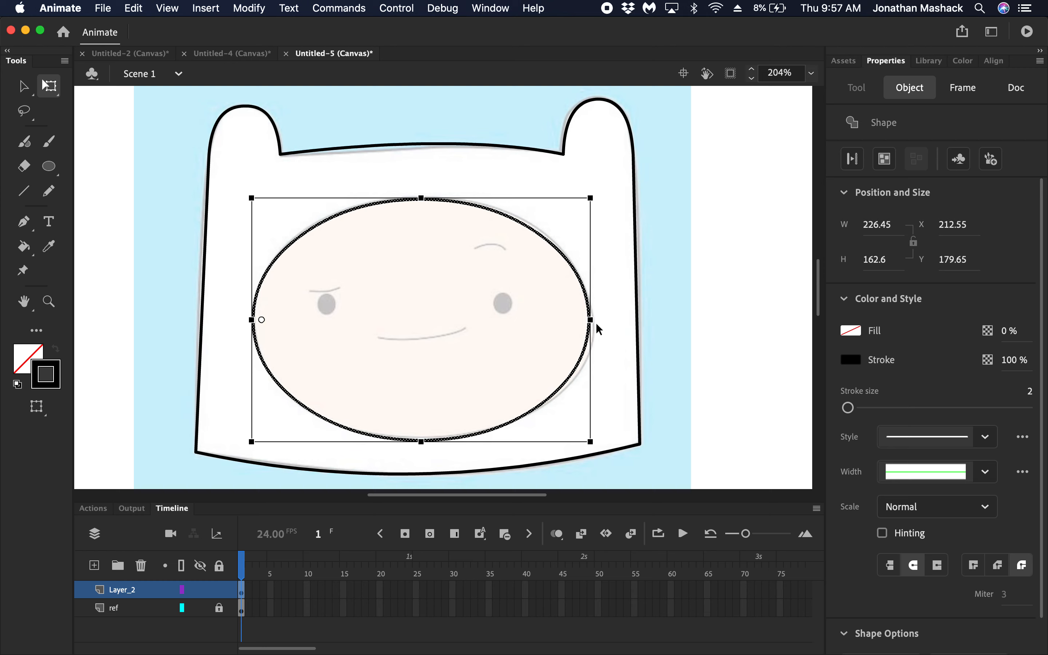
left_click_drag(588, 322, 593, 323)
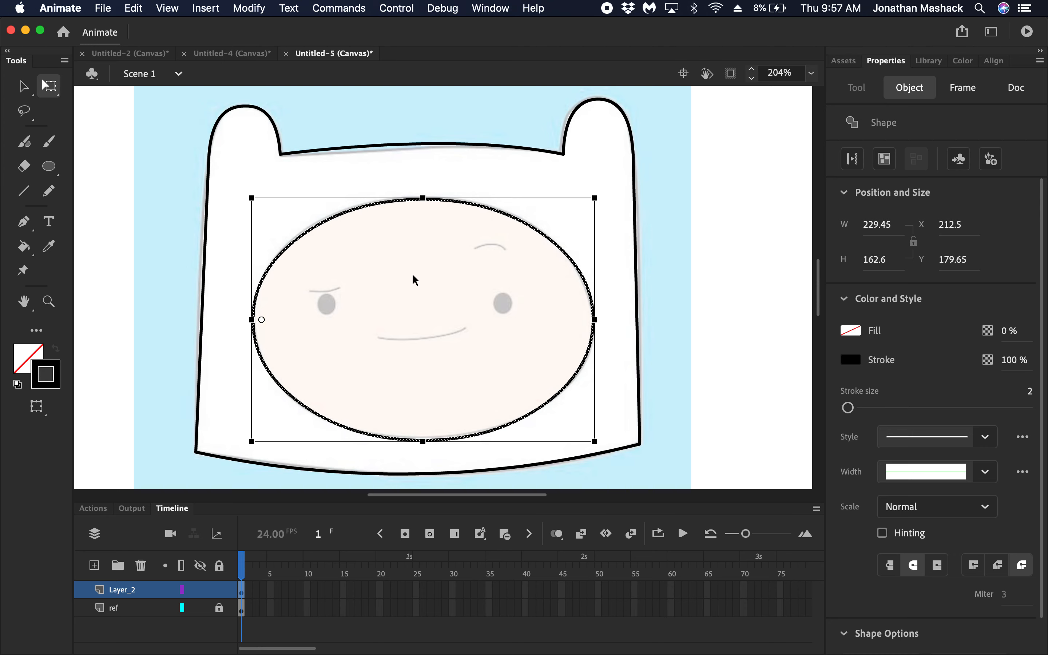
left_click(620, 391)
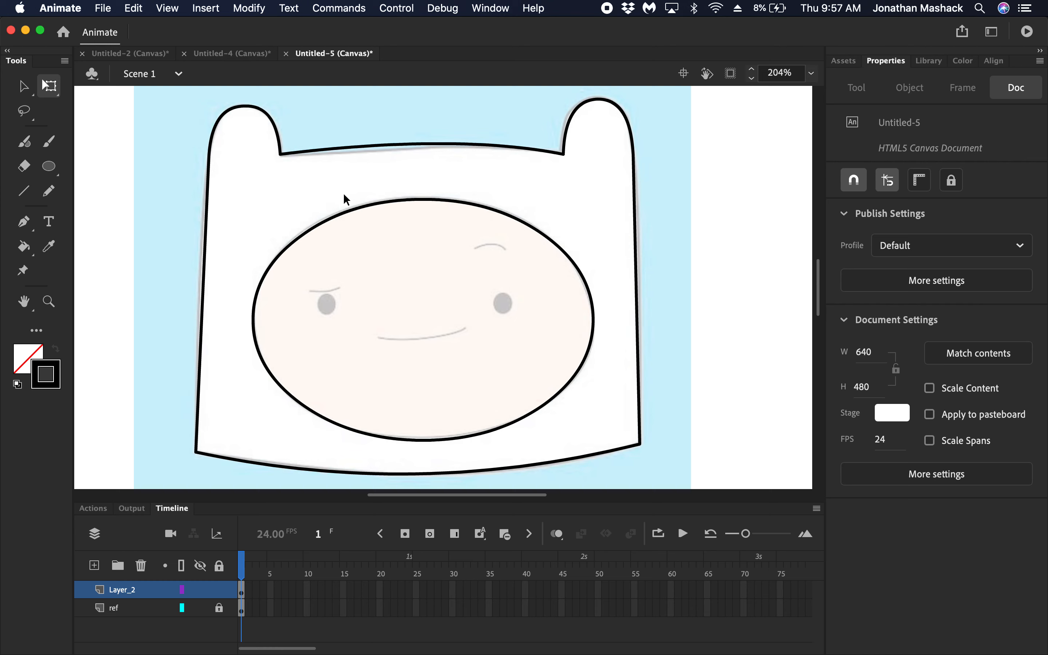
Switch between the Gradient Transform and Free Transform tools, ending on Free Transform
left_click(49, 88)
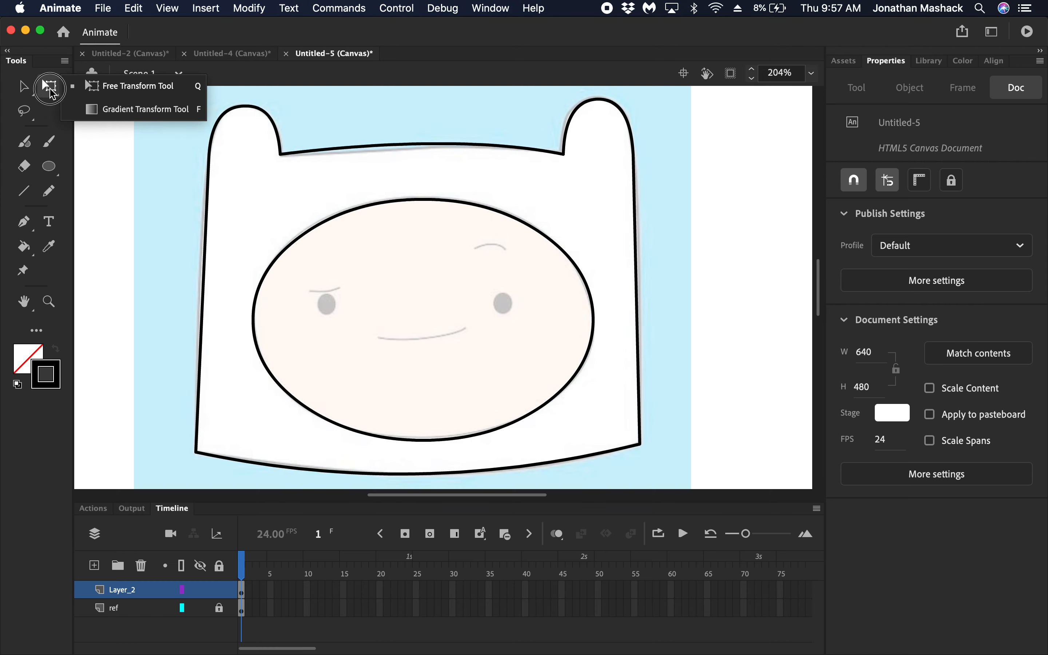
left_click(113, 109)
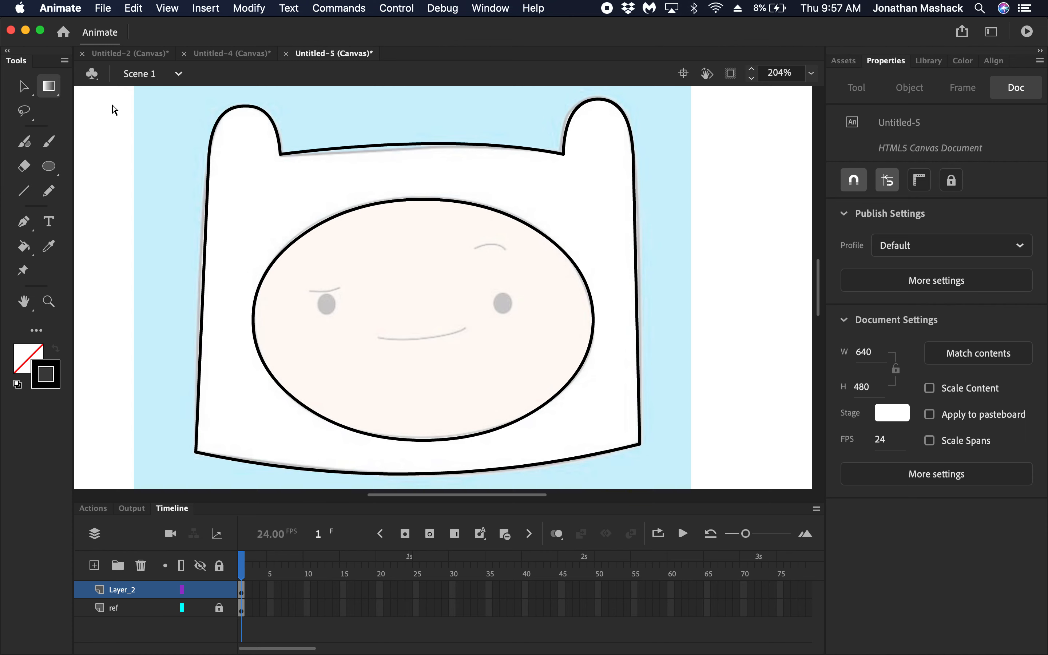
left_click(53, 91)
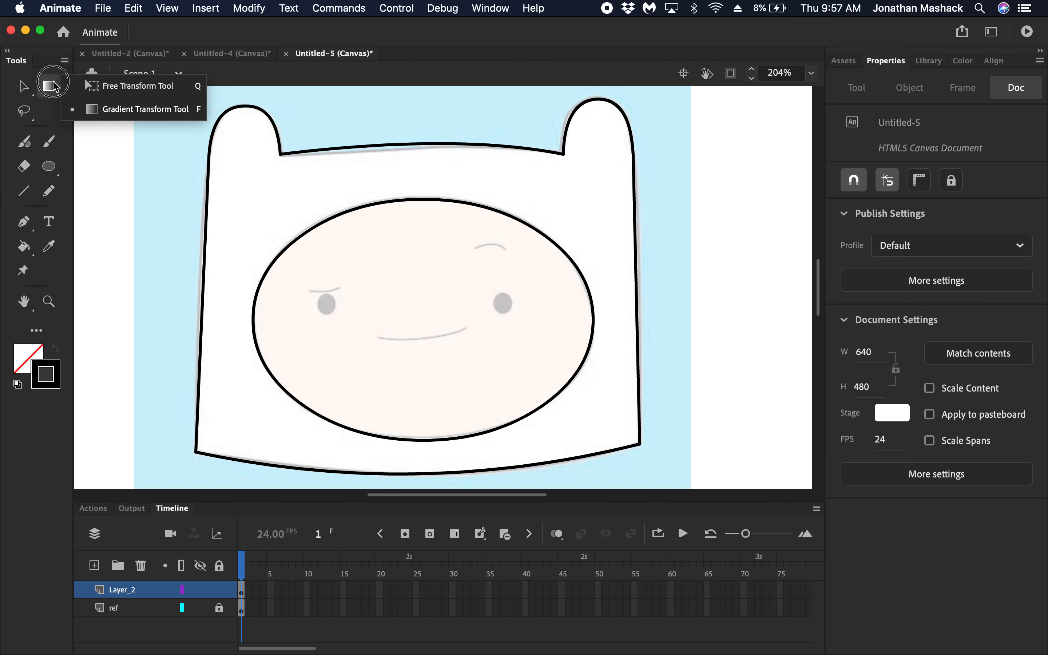
left_click(105, 88)
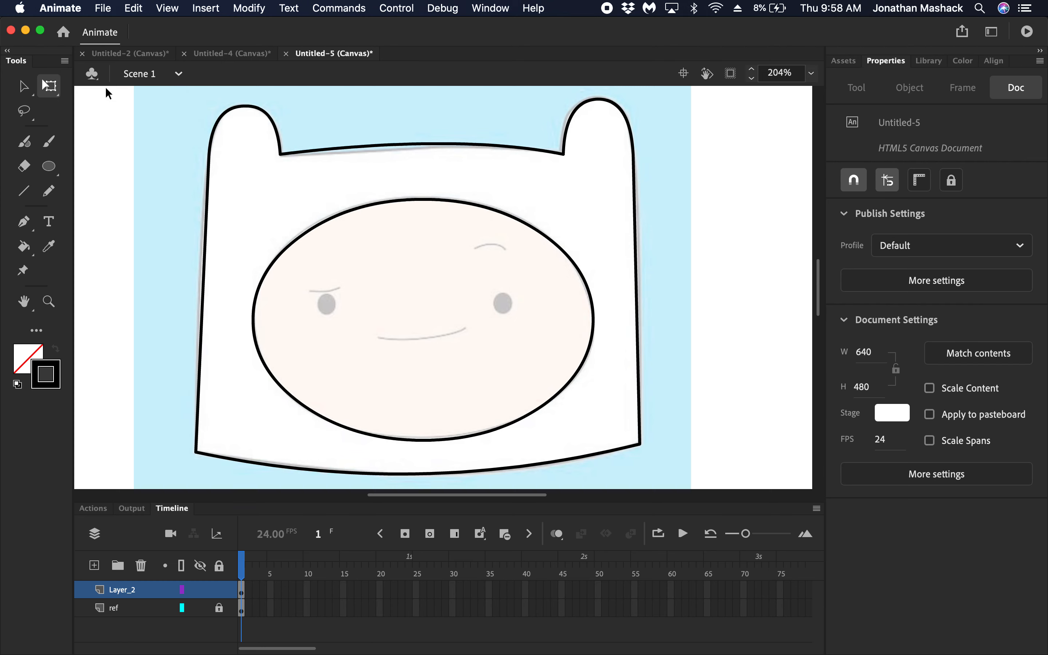
left_click(50, 88)
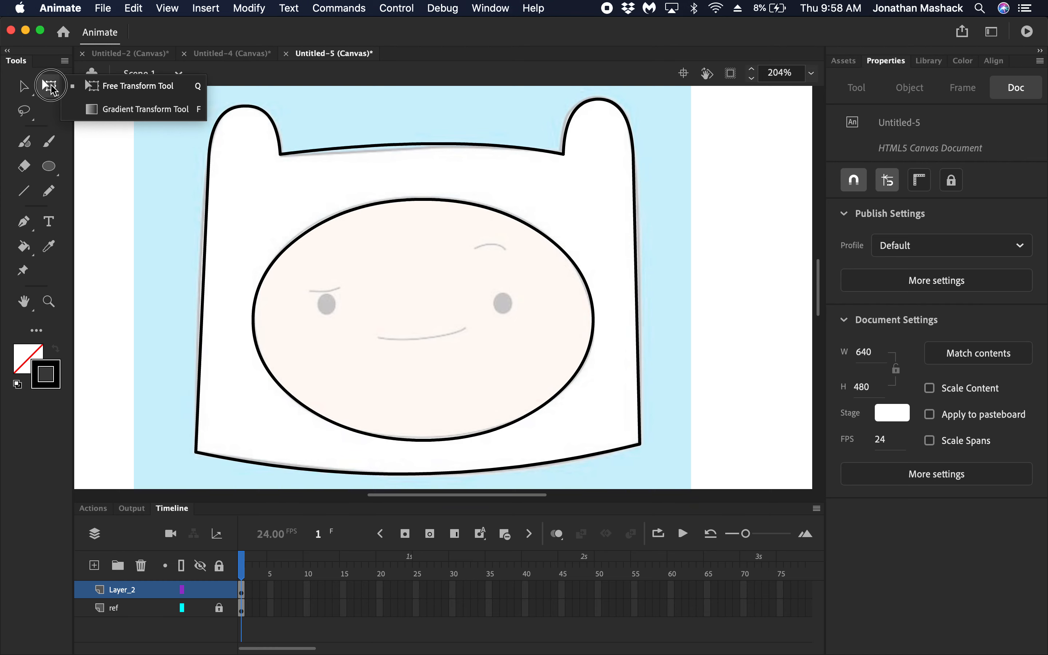
left_click(85, 107)
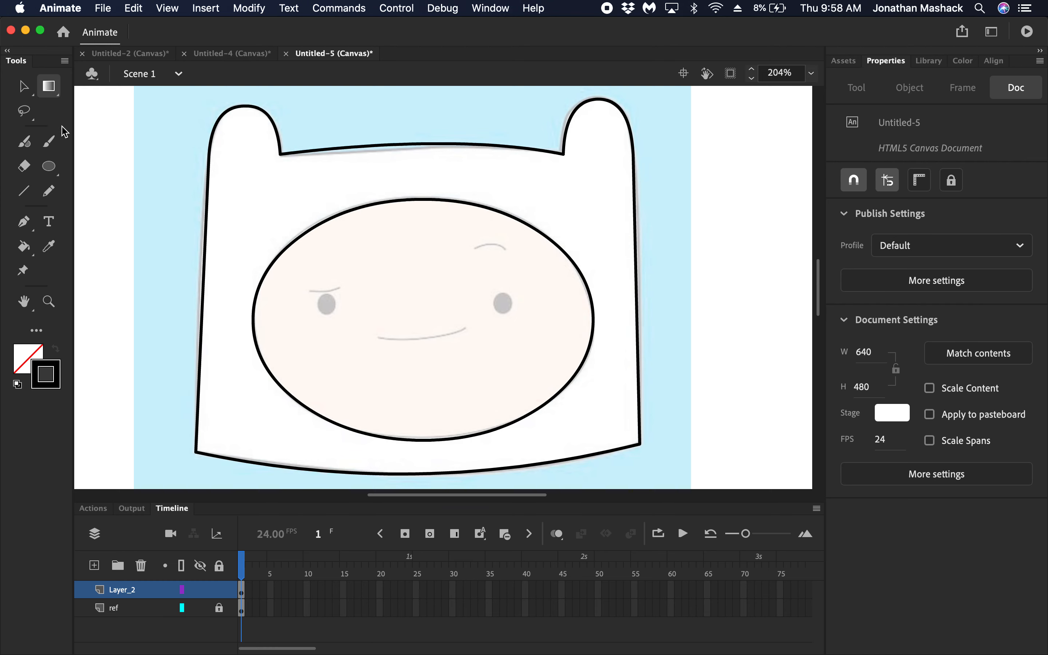
left_click(49, 88)
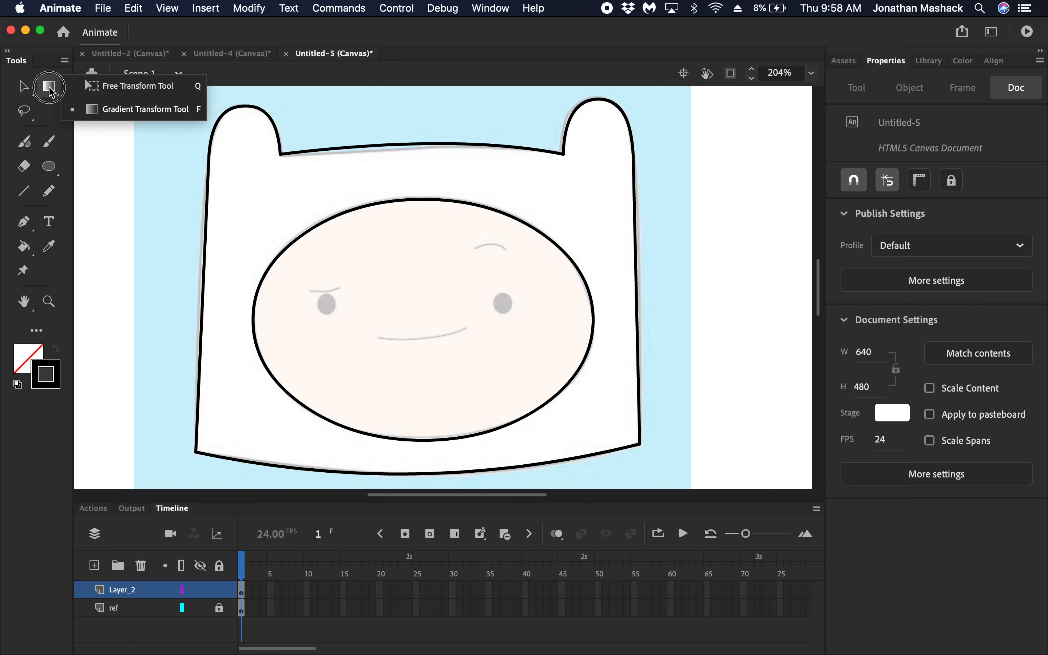
left_click(50, 89)
left_click(50, 88)
left_click(95, 84)
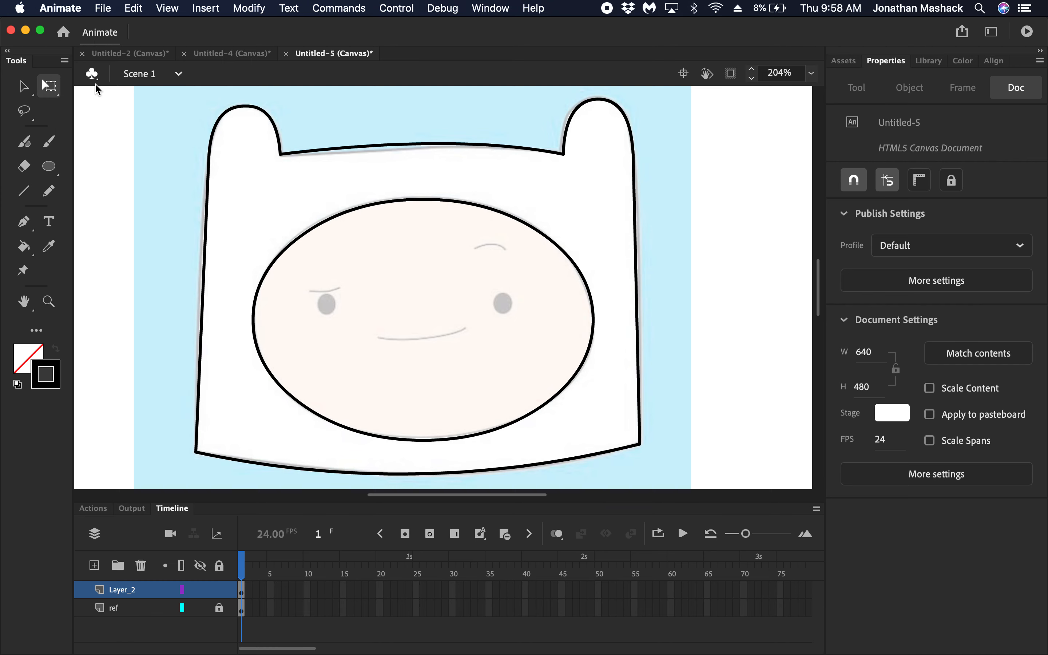
left_click(38, 334)
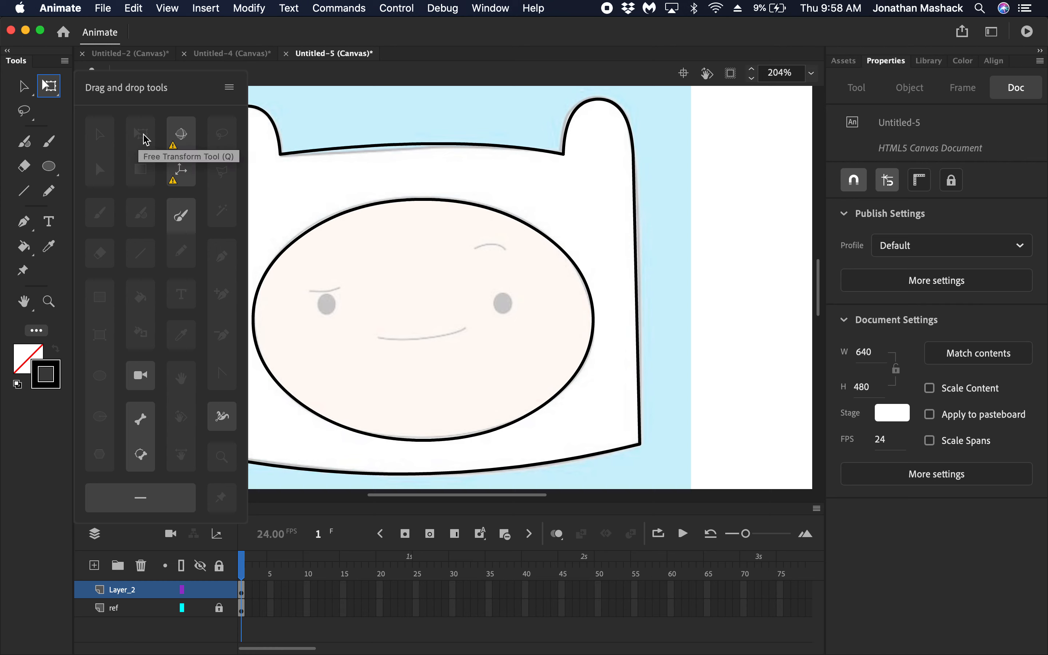
left_click(36, 330)
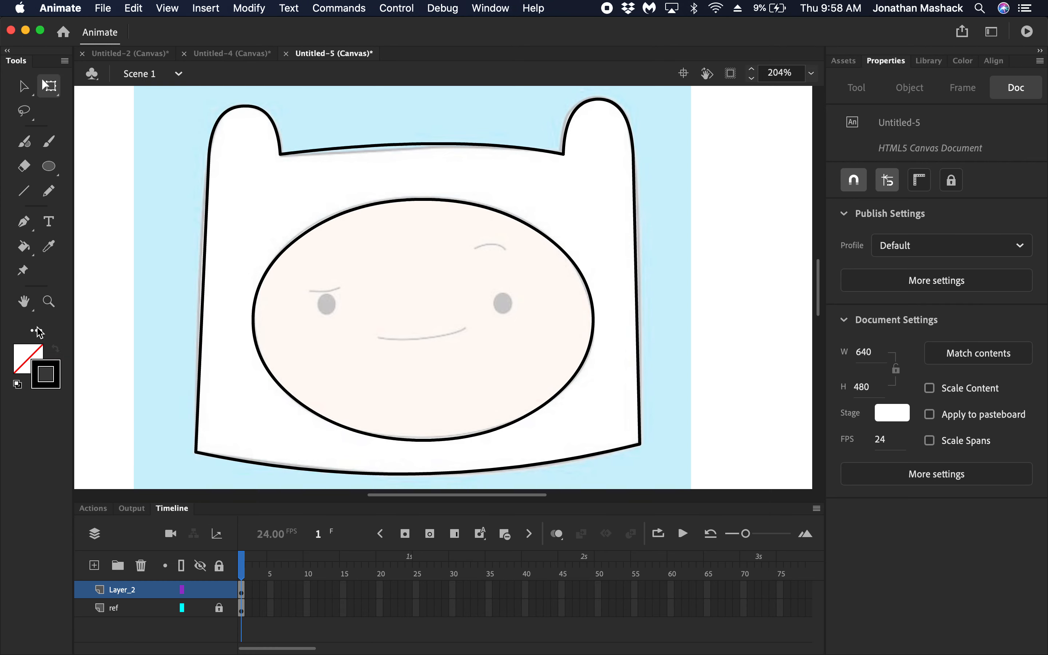
Choose the Oval tool and set it to a black fill with no stroke
left_click(47, 166)
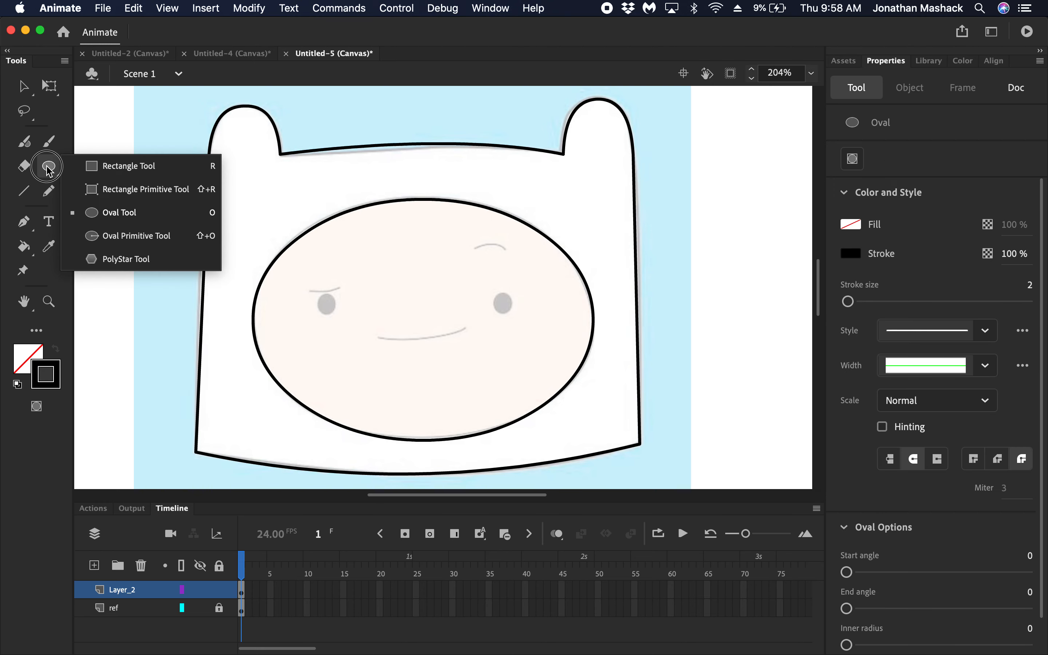
left_click(91, 212)
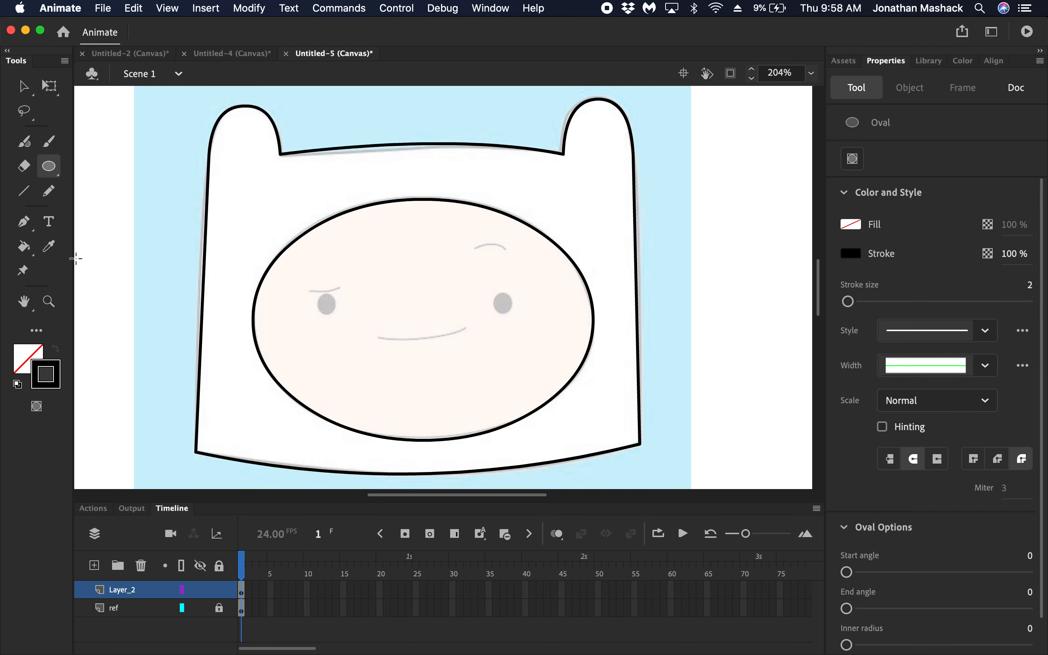
left_click(17, 384)
left_click(57, 346)
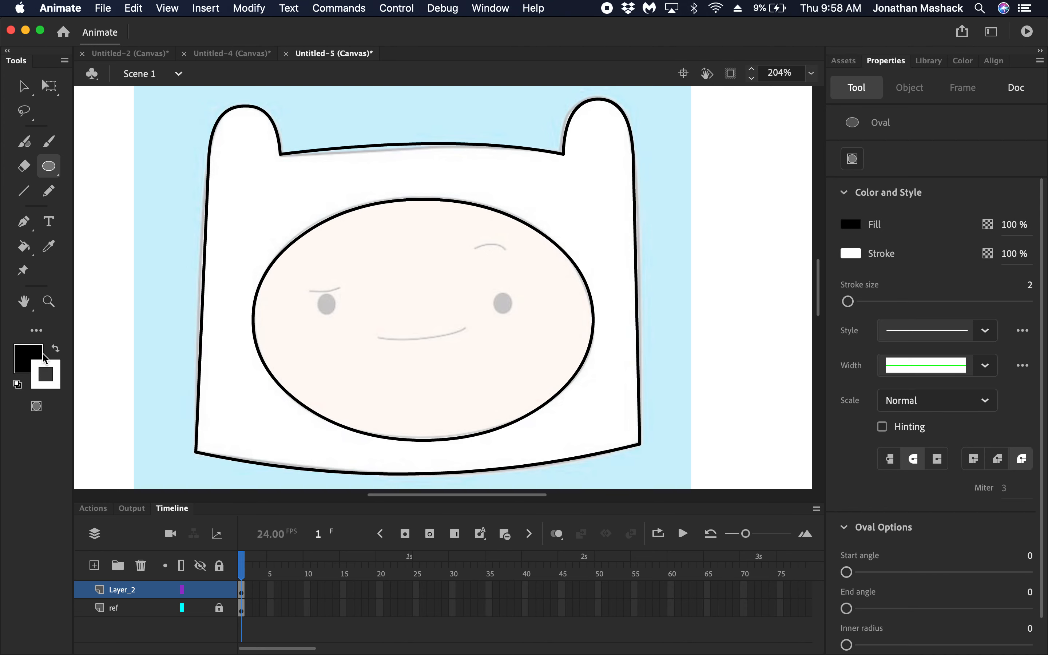
left_click(57, 367)
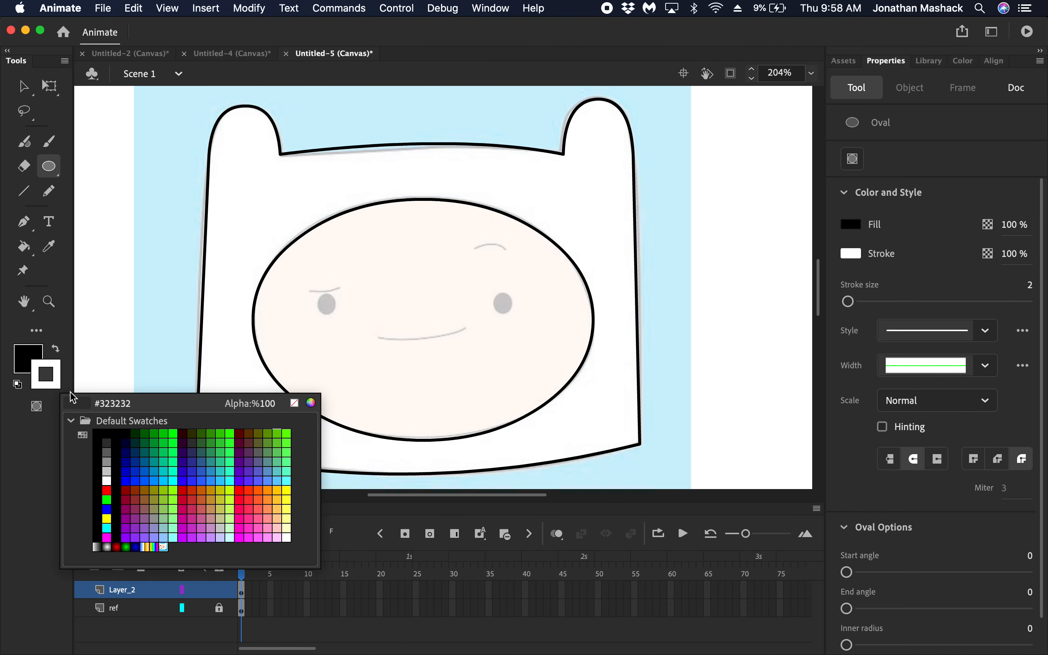
left_click(296, 404)
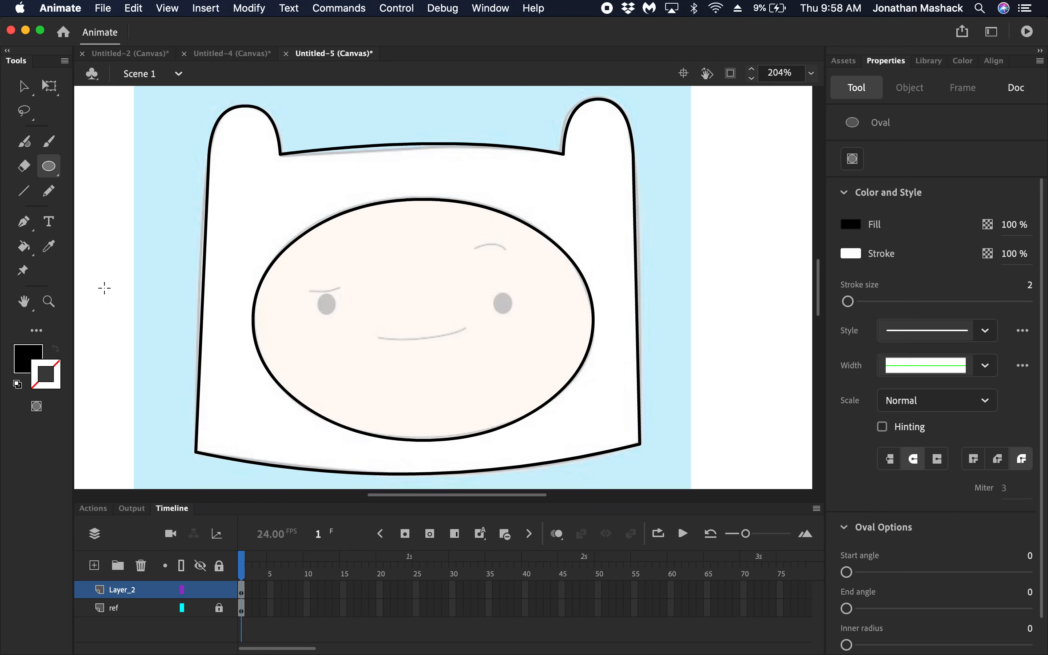
left_click(49, 301)
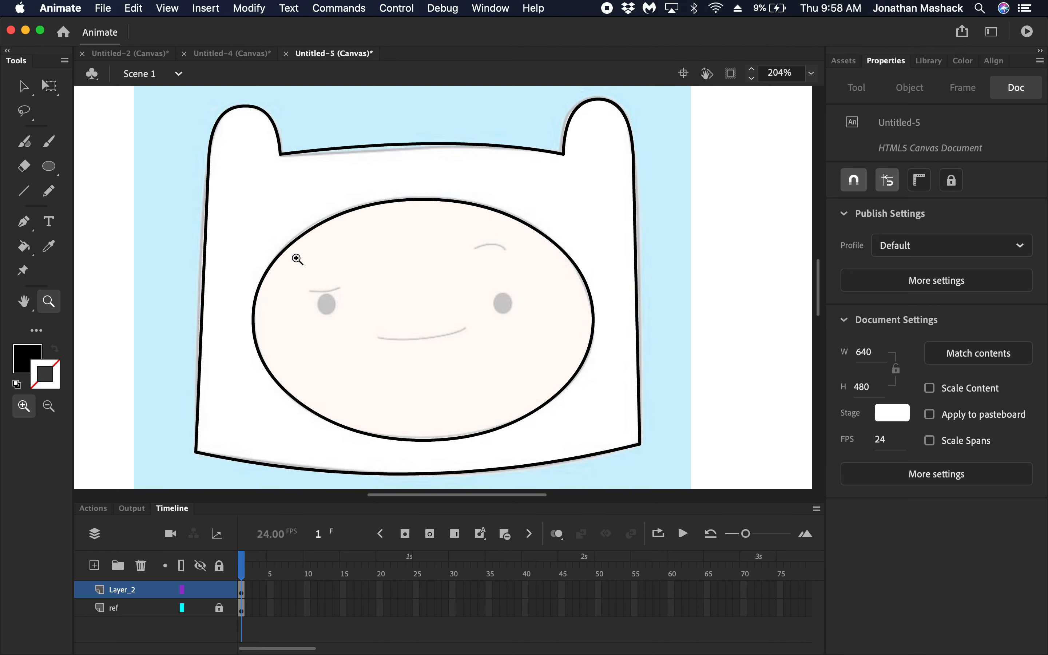
left_click_drag(297, 257, 551, 387)
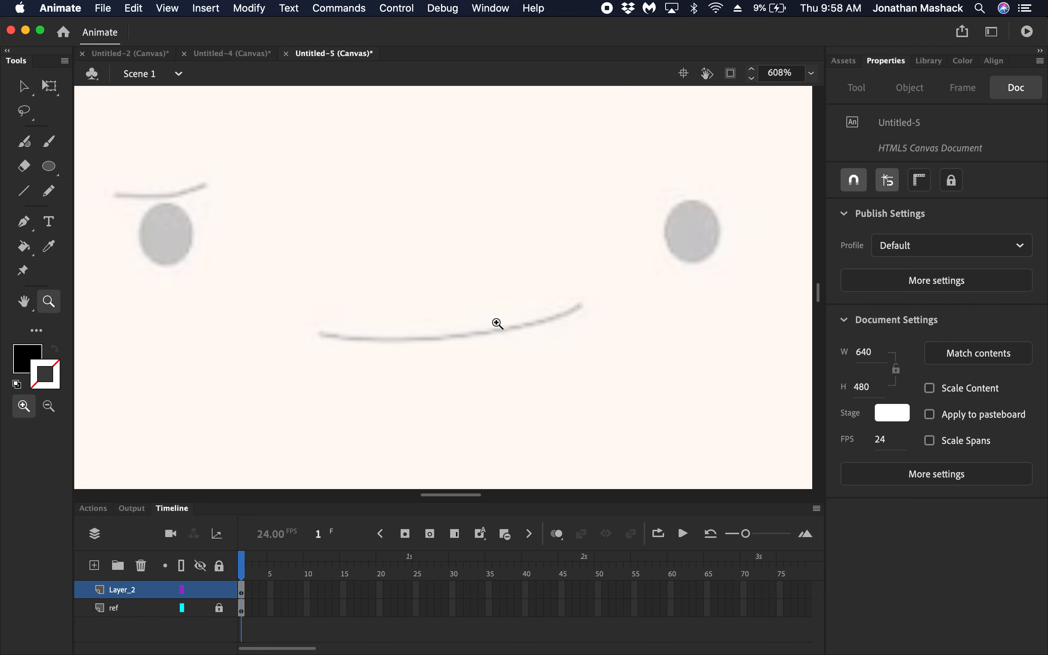
key("super+minus")
key("super+minus")
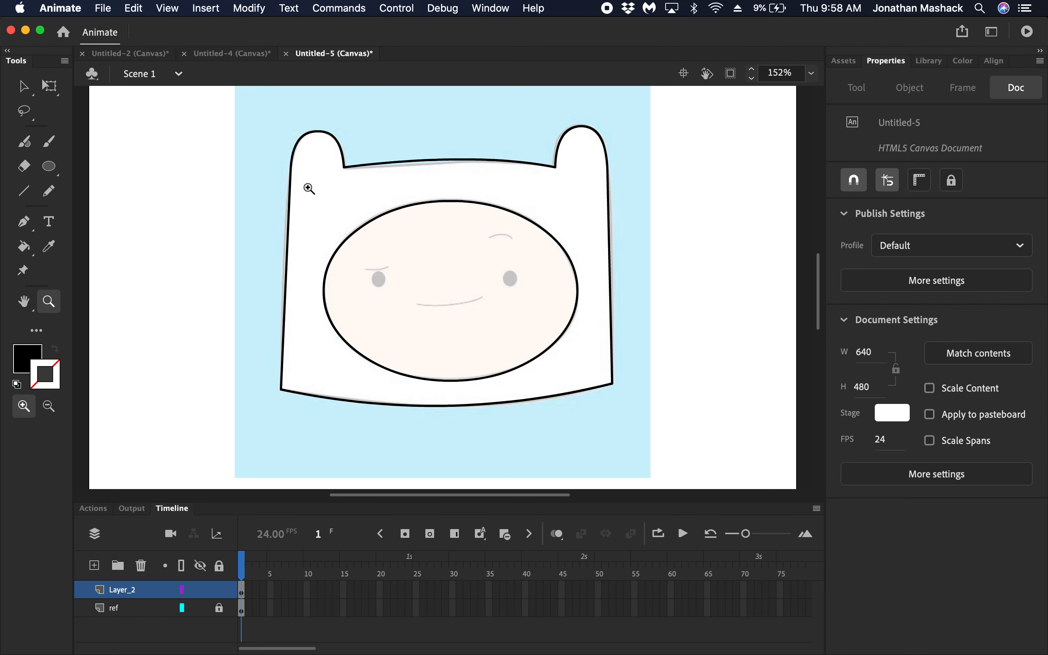
left_click_drag(308, 186, 604, 399)
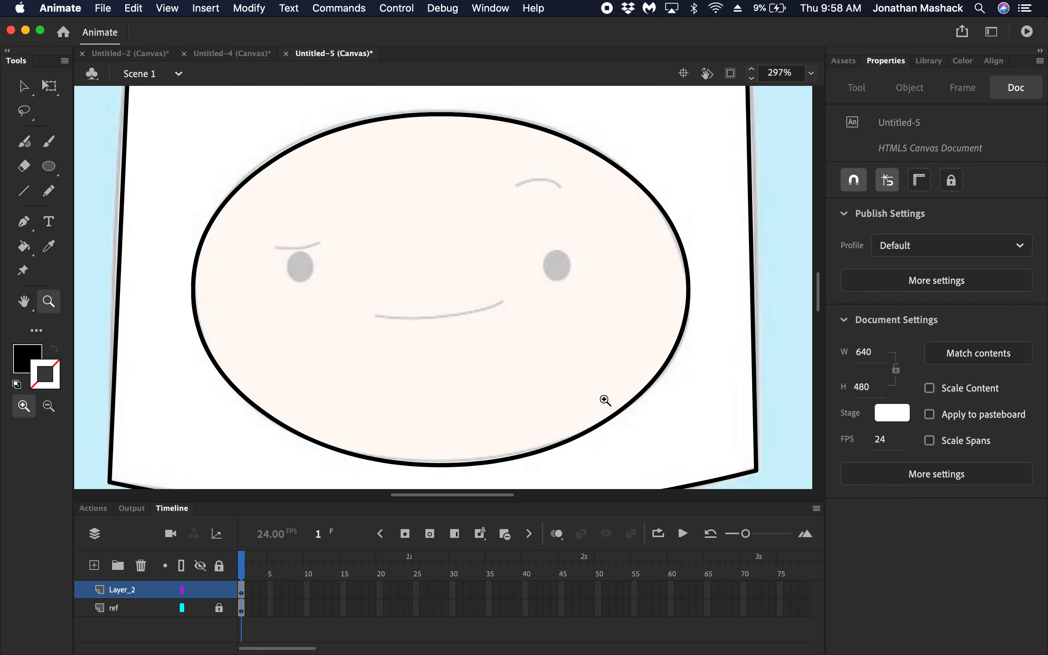
left_click(649, 281)
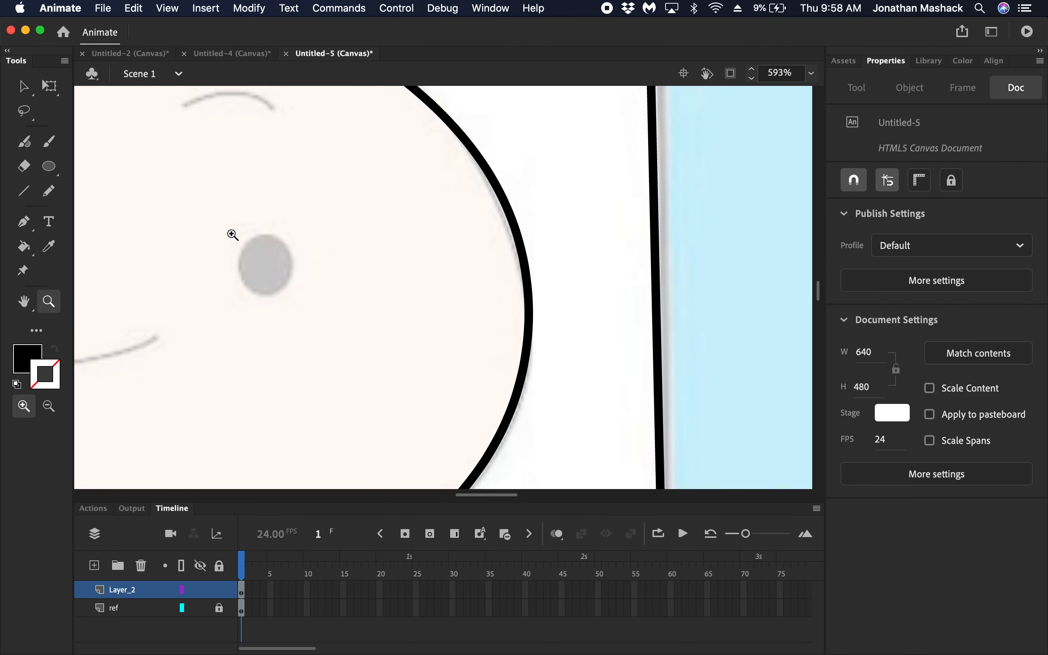
left_click_drag(232, 228, 321, 311)
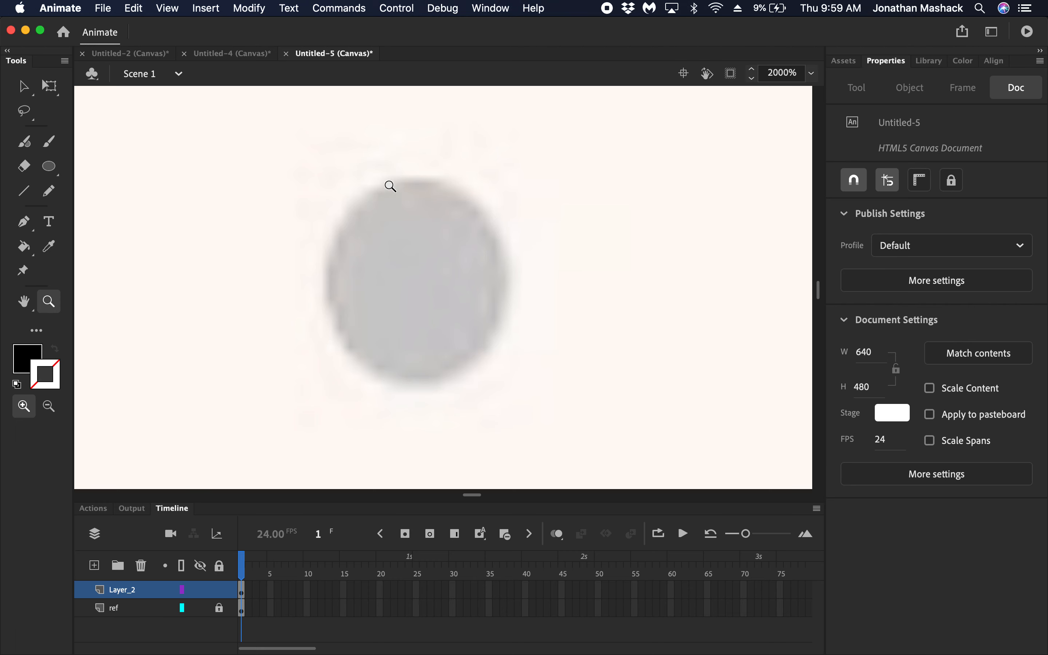
key("super+minus")
key("super+minus")
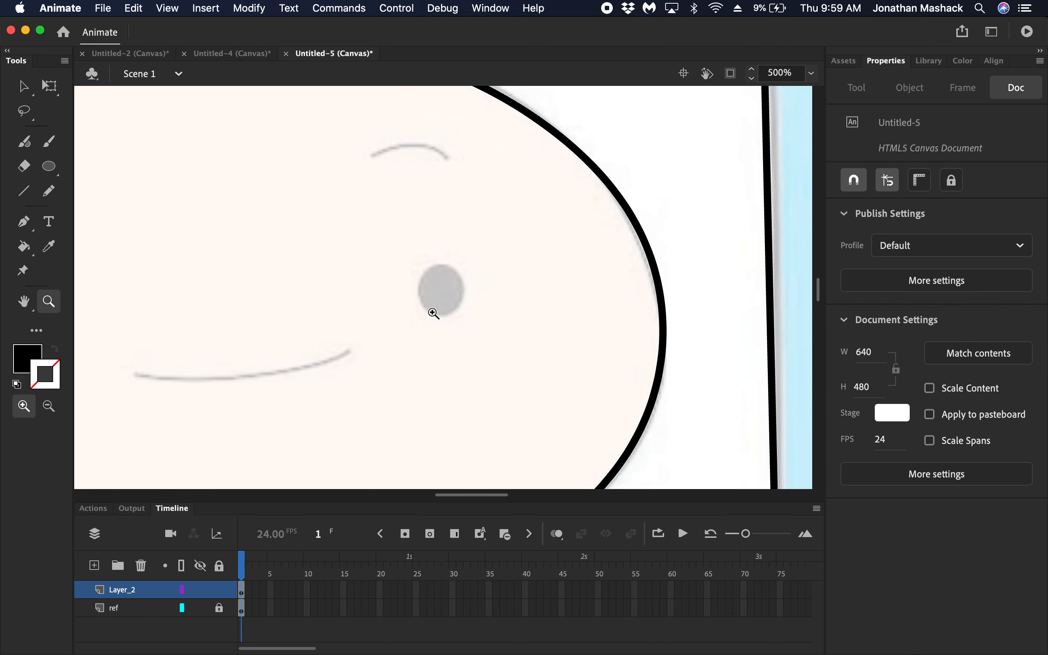
key("super+minus")
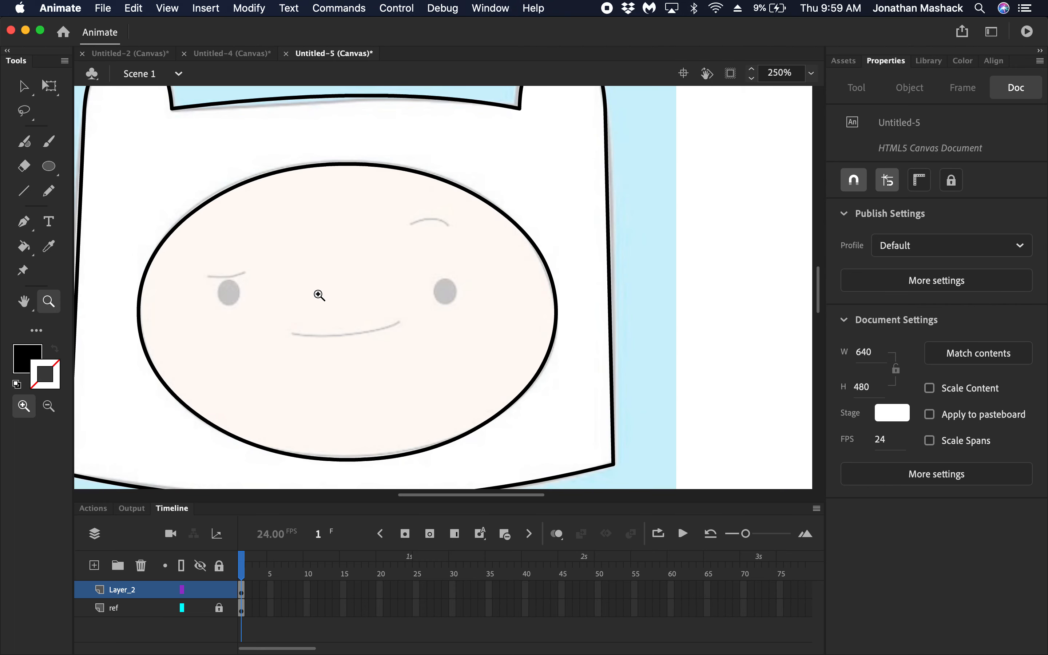
key("super+equal")
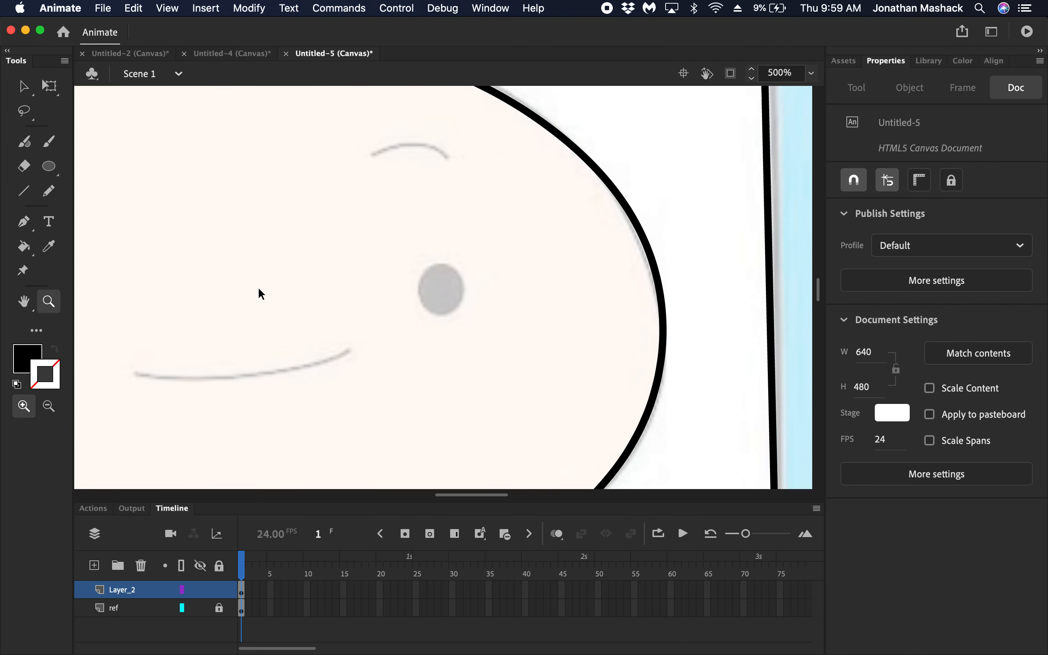
key("super+minus")
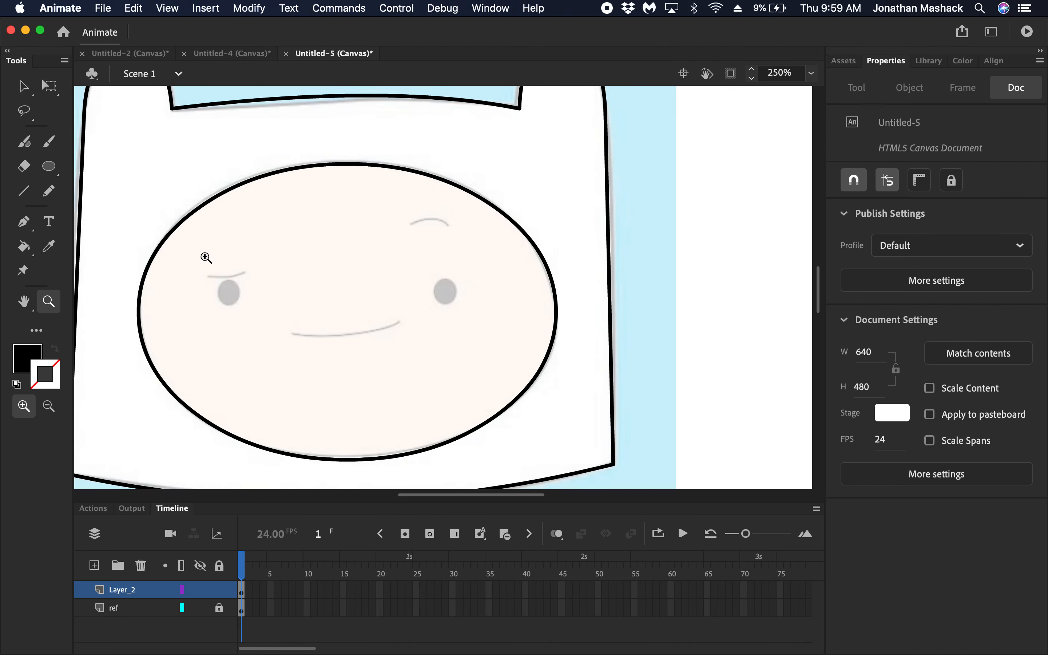
Draw a solid black oval about 12 px wide and 16 px high over the reference's left eye
left_click_drag(196, 249, 510, 388)
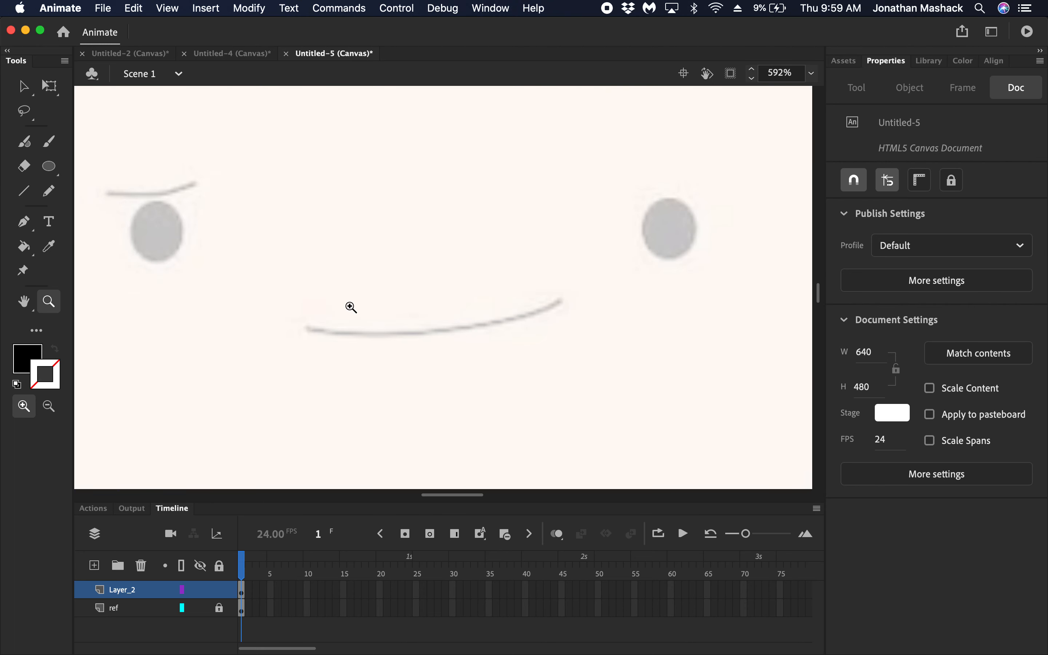
key("space")
left_click_drag(324, 264, 401, 299)
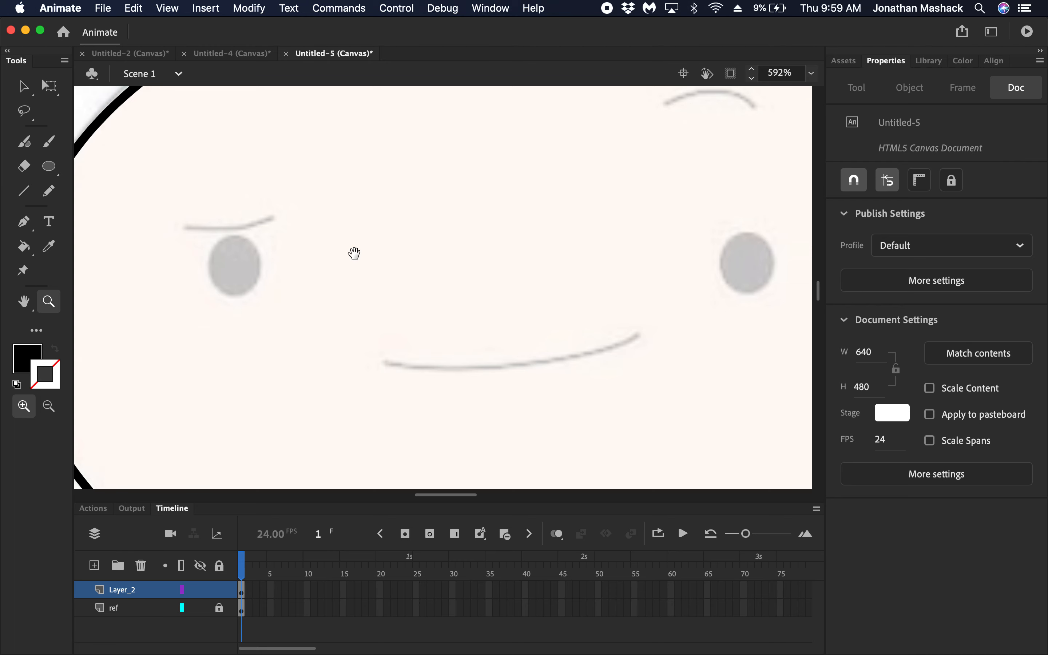
left_click_drag(369, 261, 372, 262)
mouse_move(433, 272)
left_mouse_down()
mouse_move(367, 241)
mouse_move(417, 205)
mouse_move(374, 286)
mouse_move(437, 287)
mouse_move(423, 242)
left_mouse_up()
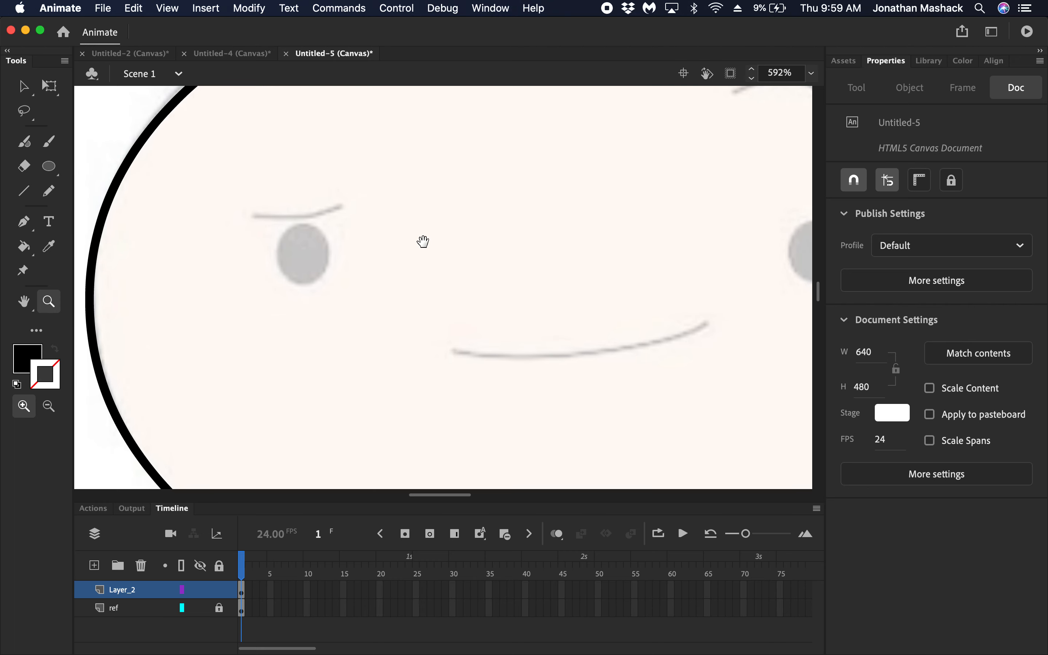
left_click(51, 167)
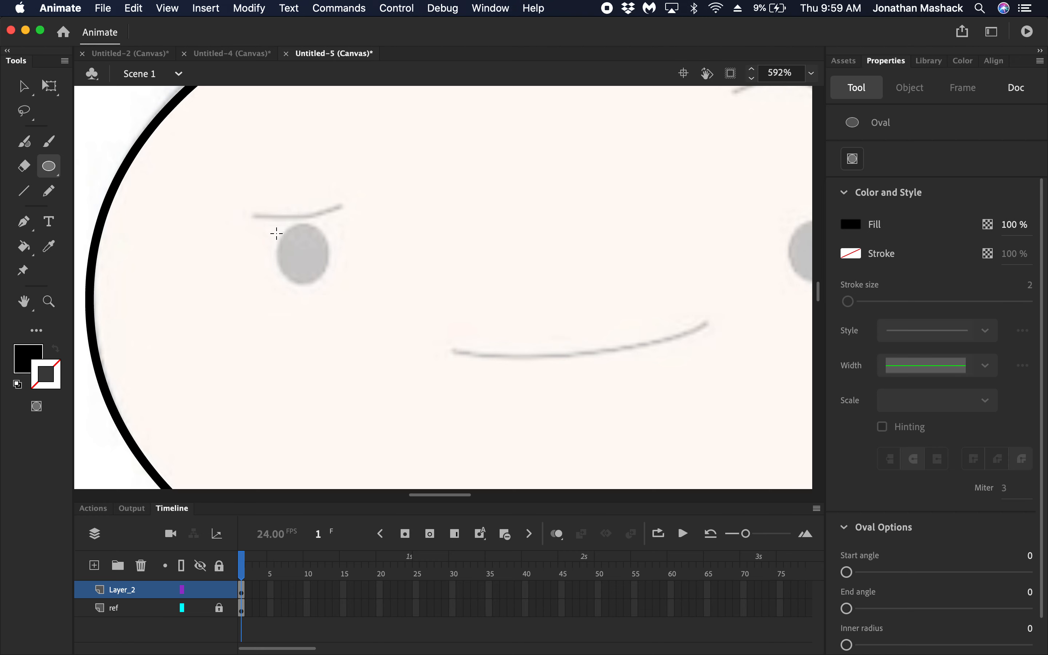
left_click_drag(281, 223, 335, 289)
Draw a solid black oval over the reference's right eye, check the left eye's fill by selecting it, and deselect
scroll(341, 219, "right", 10)
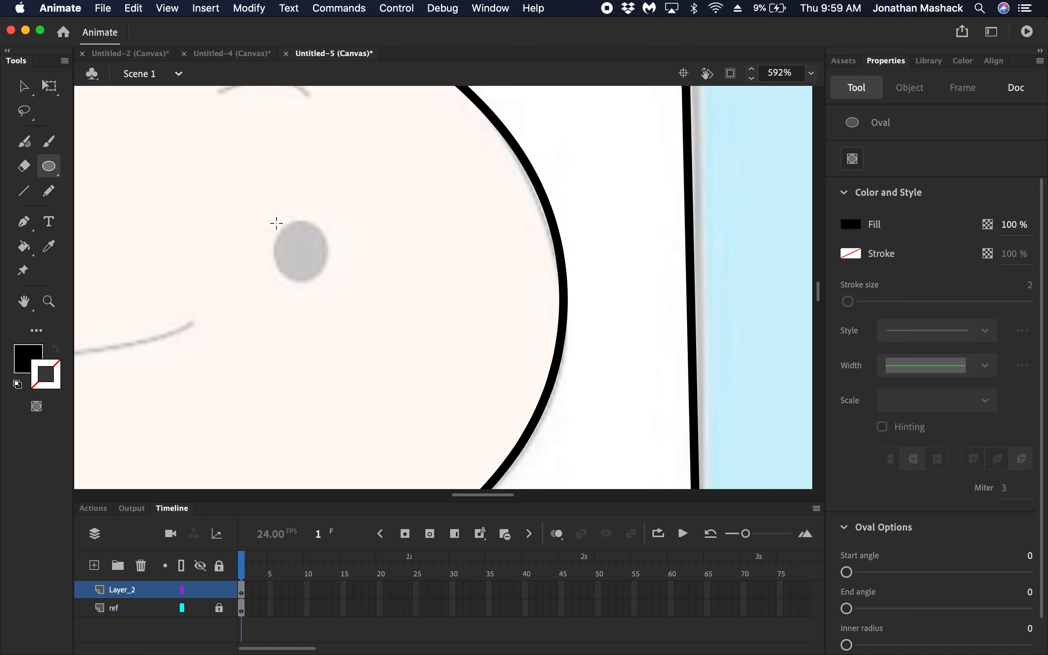
left_click_drag(276, 223, 325, 282)
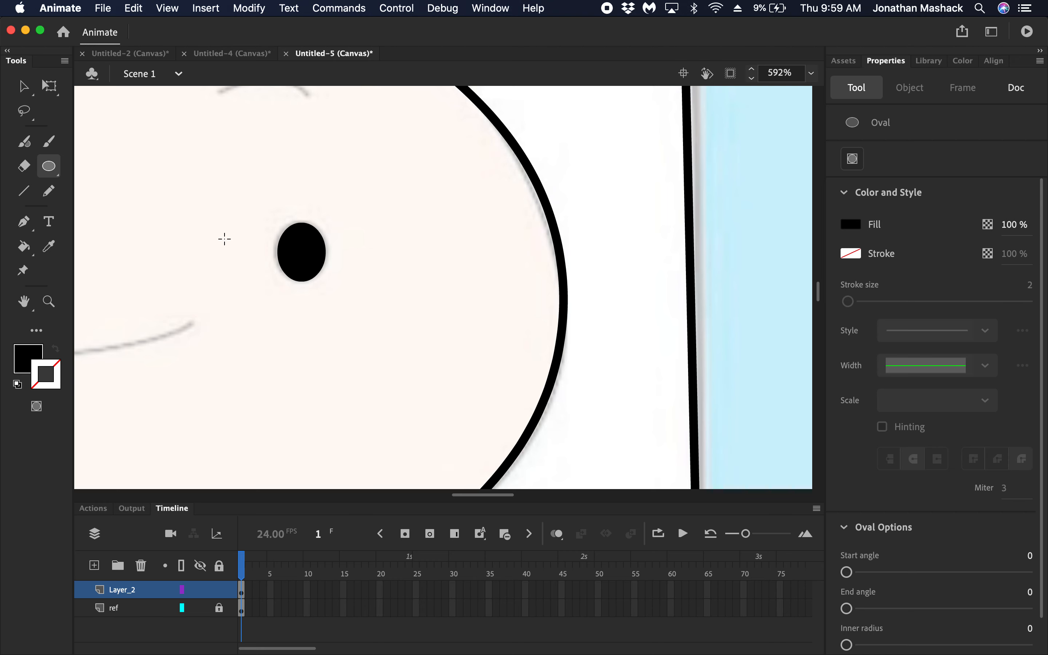
key("v")
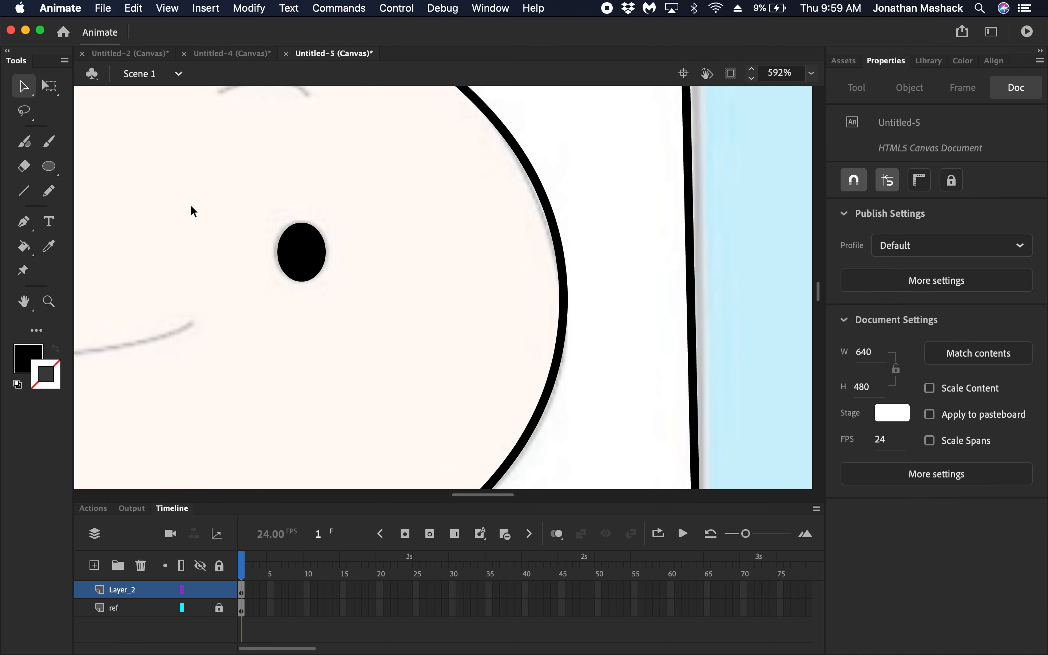
key("super+minus")
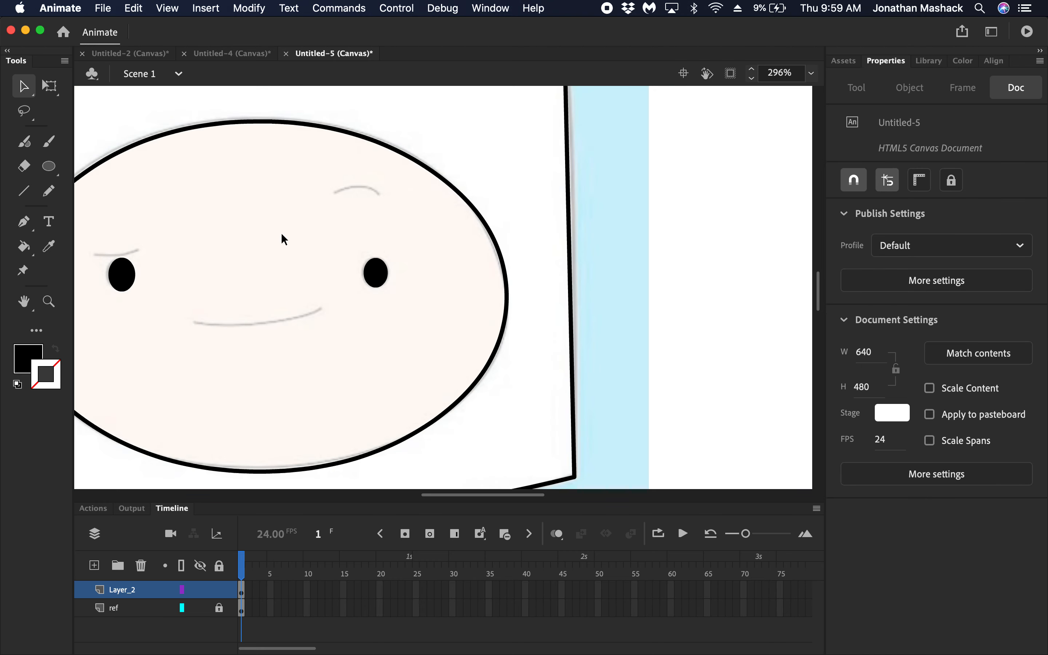
left_click(129, 284)
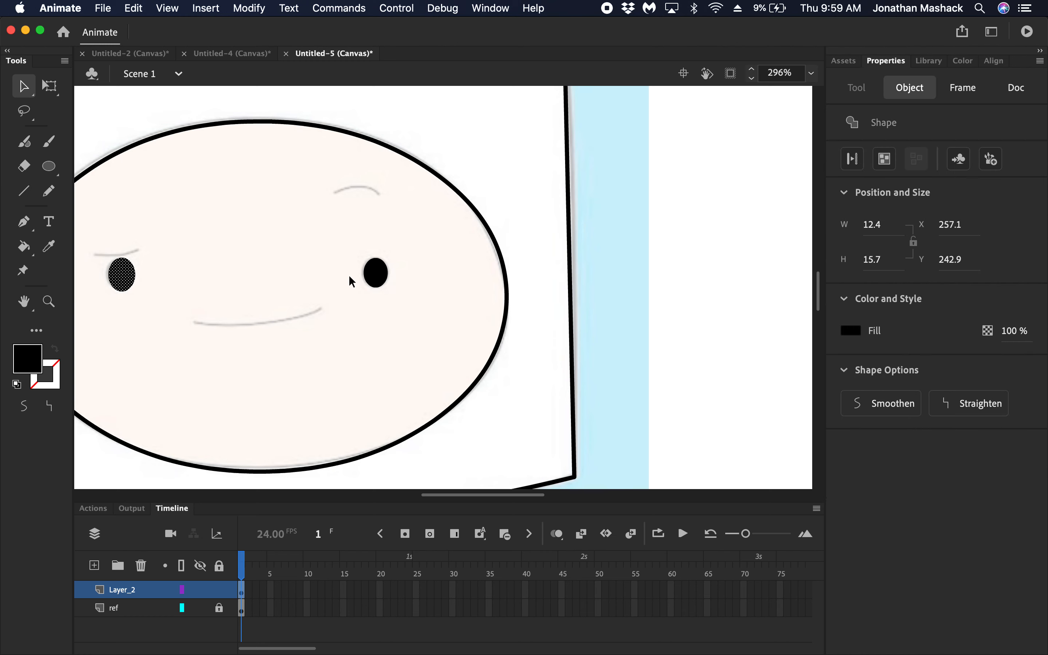
left_click(196, 260)
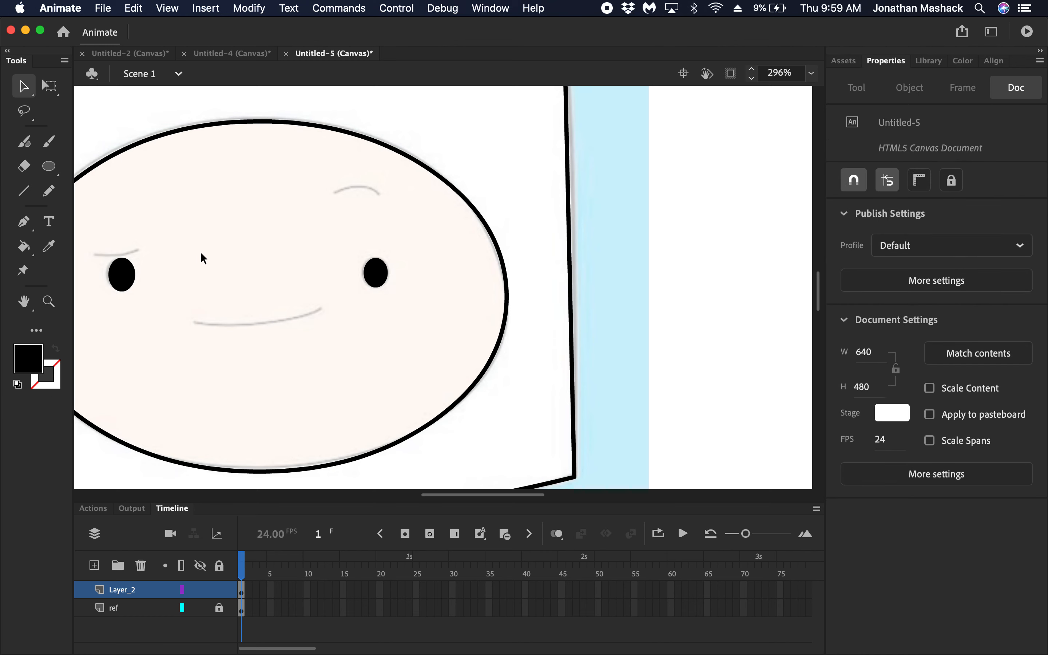
Draw a slanted straight line about 36 px wide and 12 px high from the outer end of the left eyebrow
left_click(24, 190)
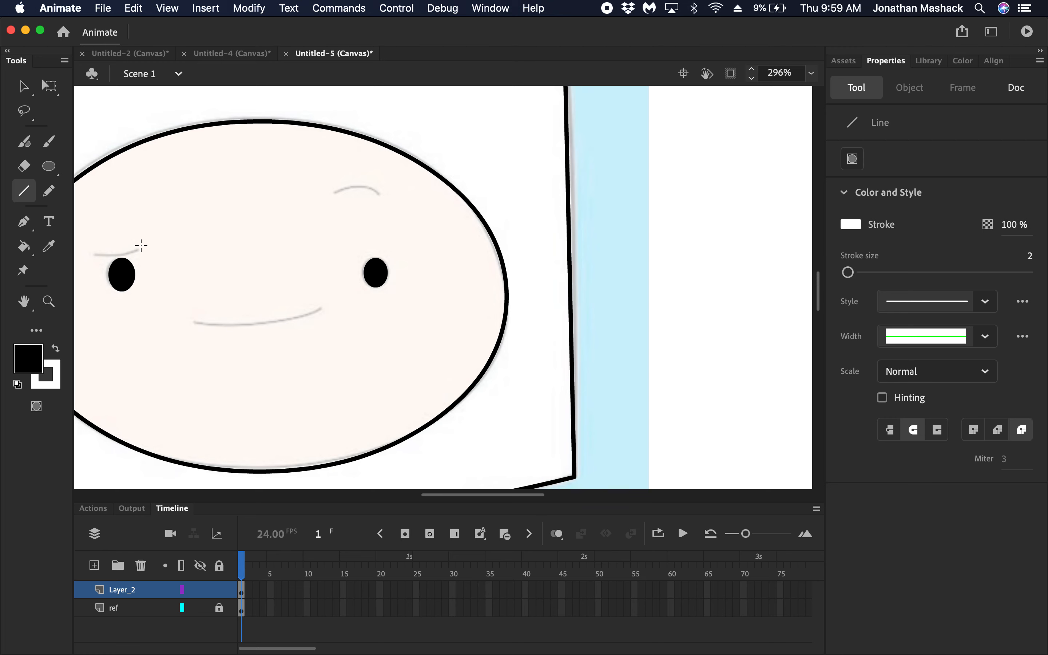
scroll(141, 244, "left", 5)
scroll(140, 244, "right", 3)
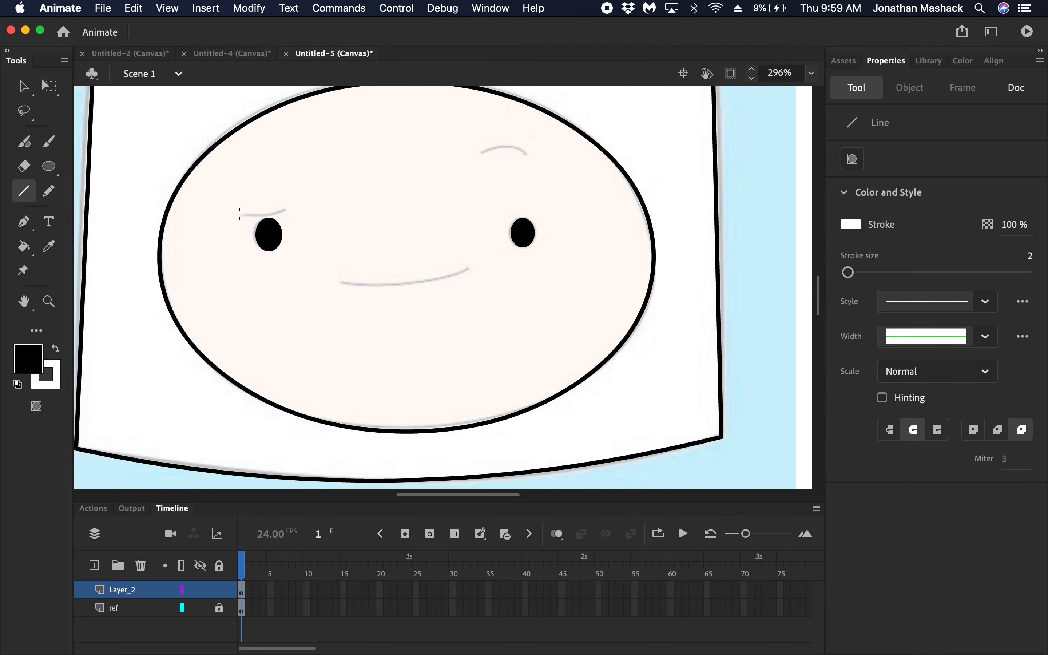
mouse_move(239, 214)
left_mouse_down()
mouse_move(311, 179)
mouse_move(315, 189)
left_mouse_up()
Recolor the left eyebrow line black by swapping stroke and fill, and reshape it into the reference's shallow curve
left_click(34, 93)
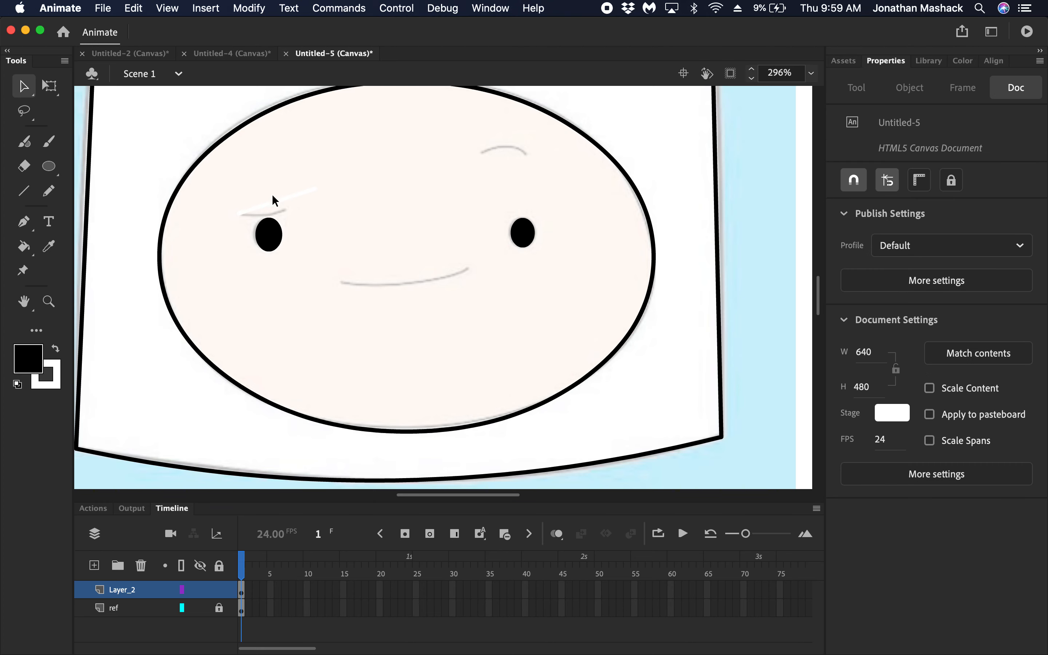
left_click(274, 203)
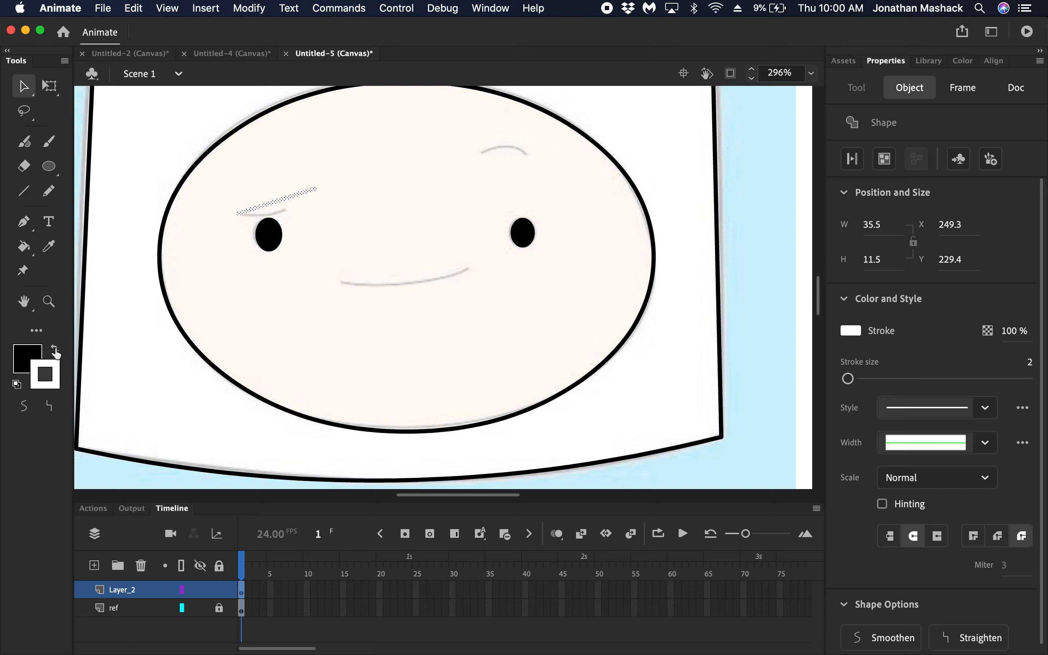
left_click(55, 352)
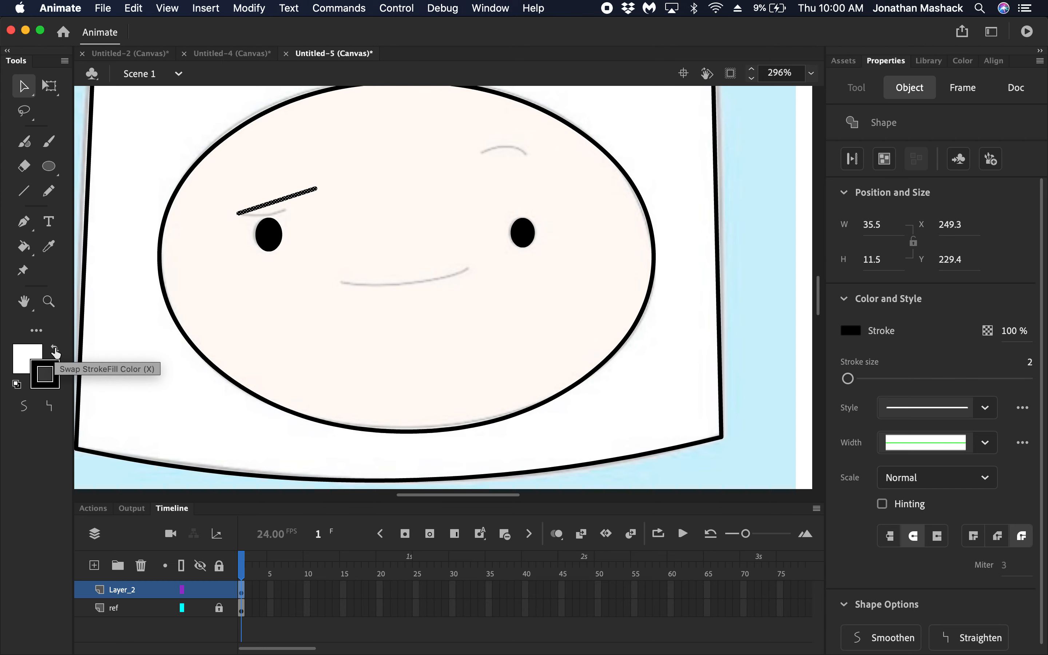
left_click(310, 203)
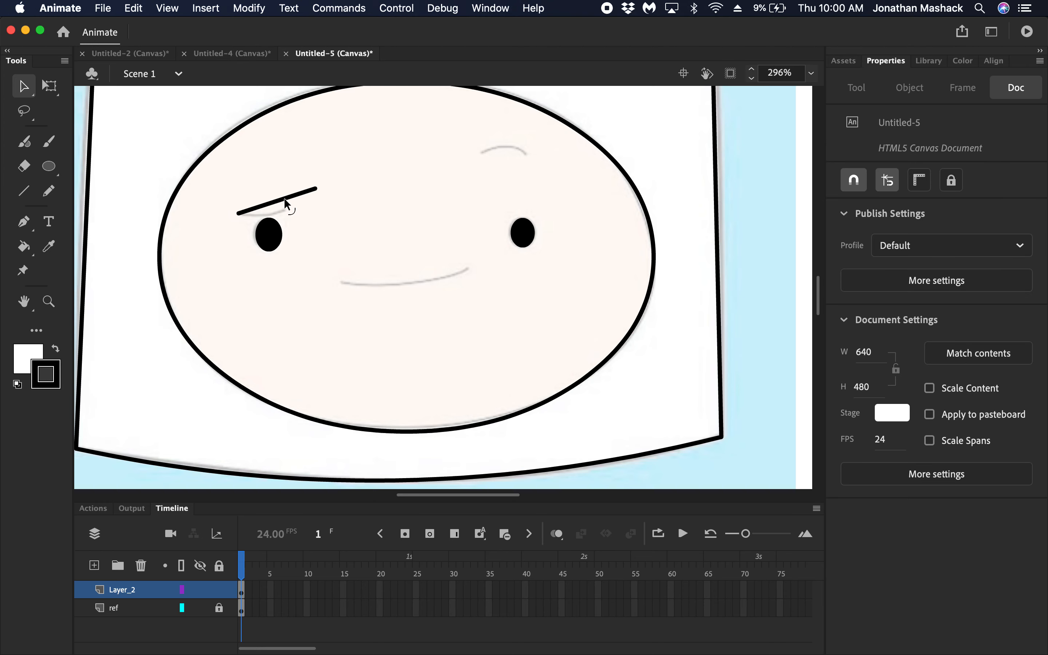
left_click_drag(316, 189, 270, 213)
Draw a black line over the reference's right eyebrow and bend it upward into an arch
left_click(24, 191)
mouse_move(478, 153)
left_mouse_down()
mouse_move(537, 153)
mouse_move(509, 143)
left_mouse_up()
left_click(24, 86)
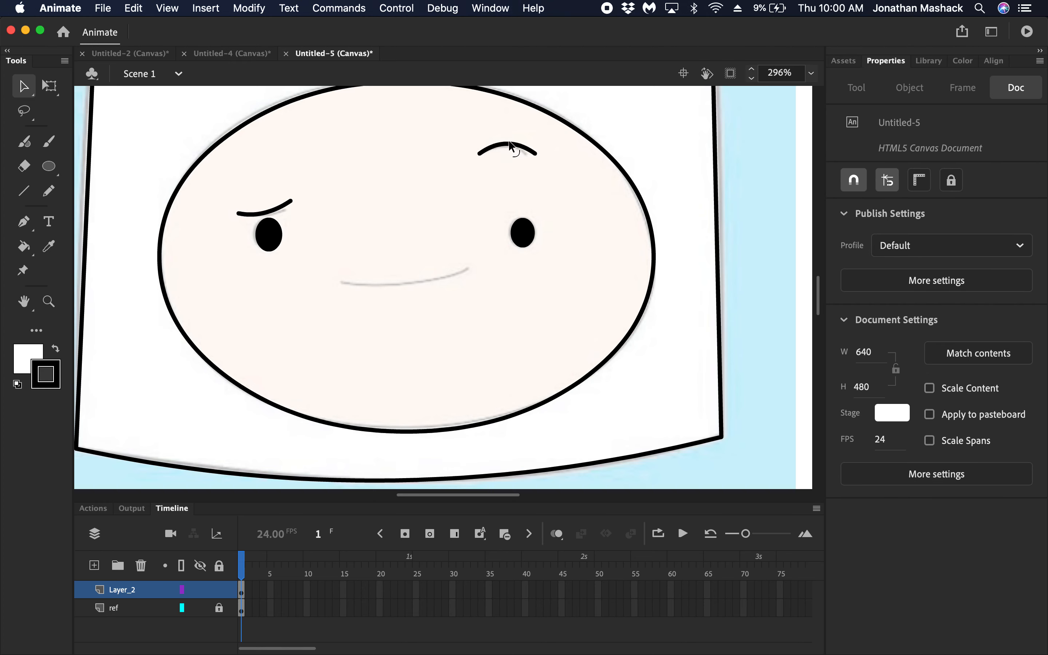
Draw a black line over the reference's mouth and bend it downward into a smile
left_click(24, 190)
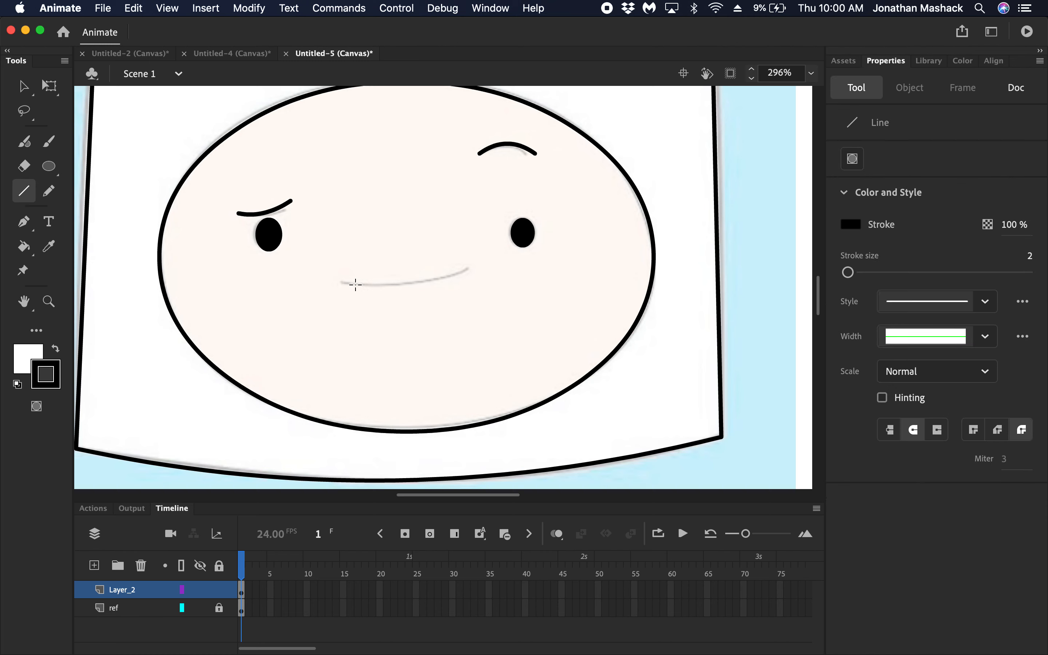
left_click_drag(341, 279, 468, 269)
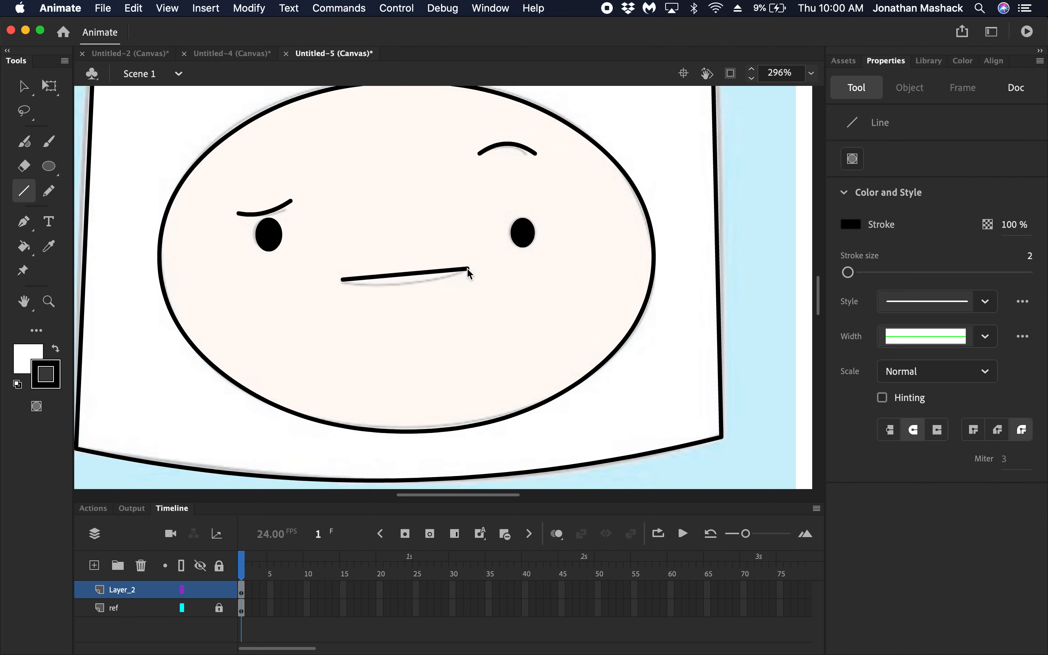
left_click(23, 86)
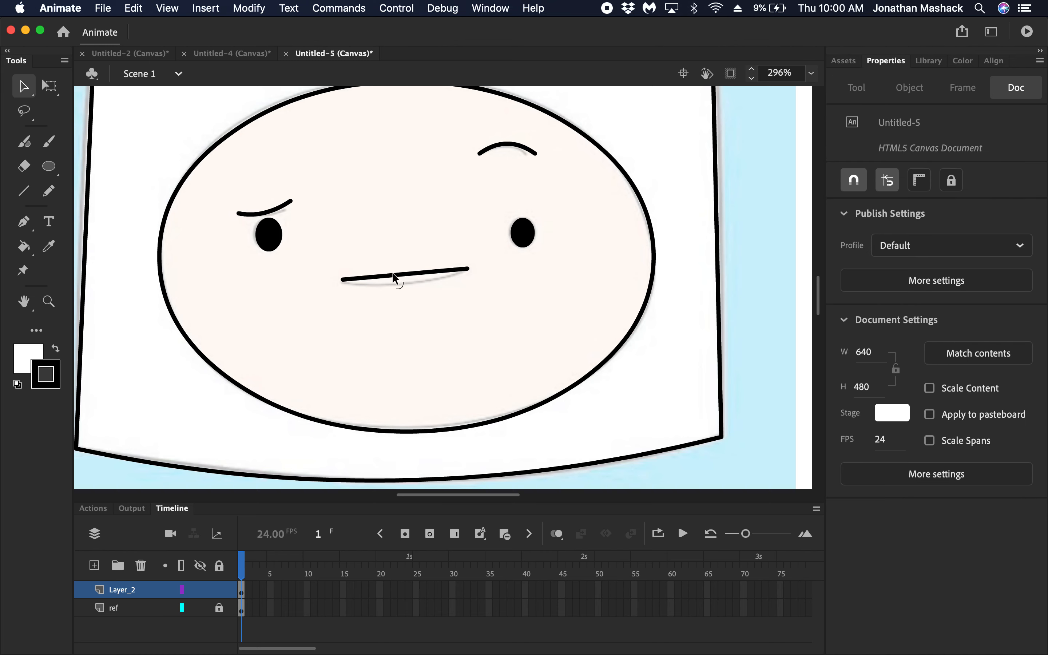
left_click_drag(393, 274, 397, 290)
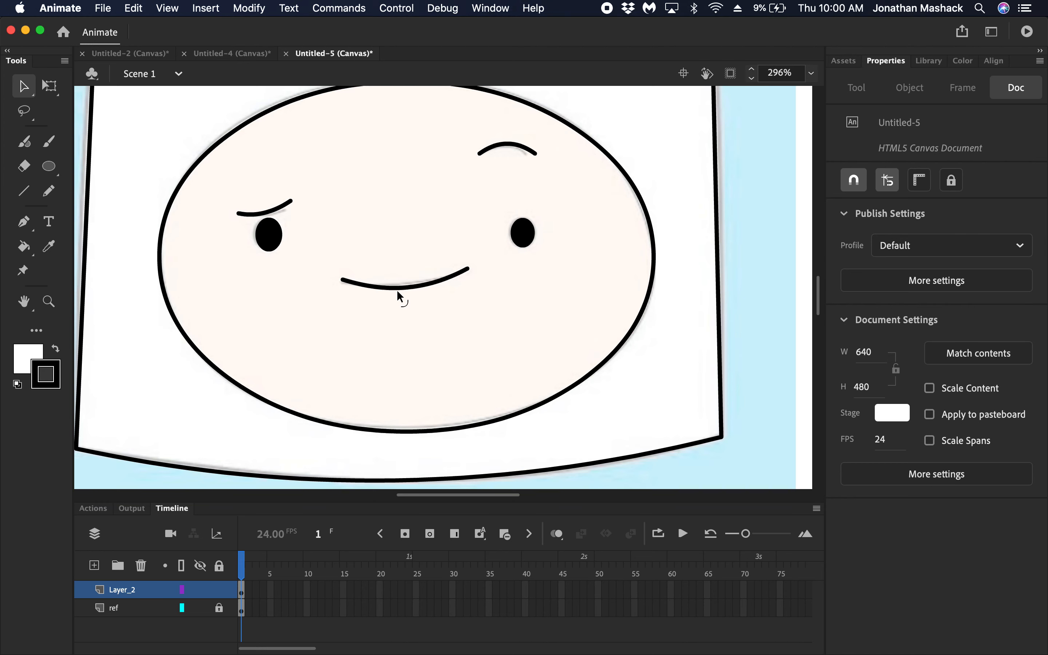
Add a new layer directly above the ref layer and name it "backgound"
key("super+minus")
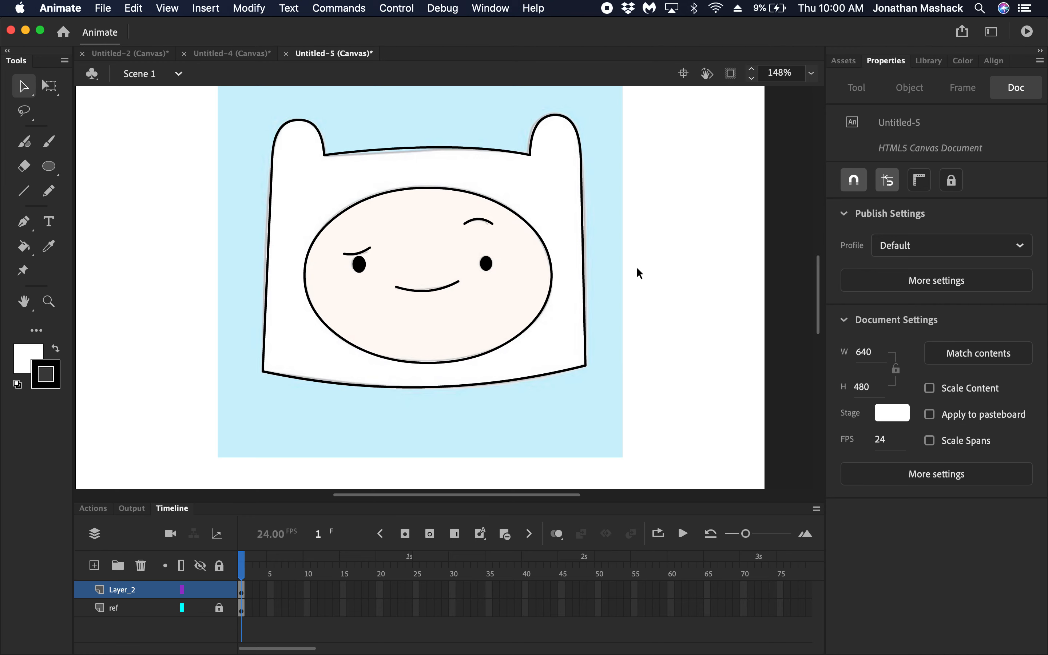
scroll(622, 260, "right", 5)
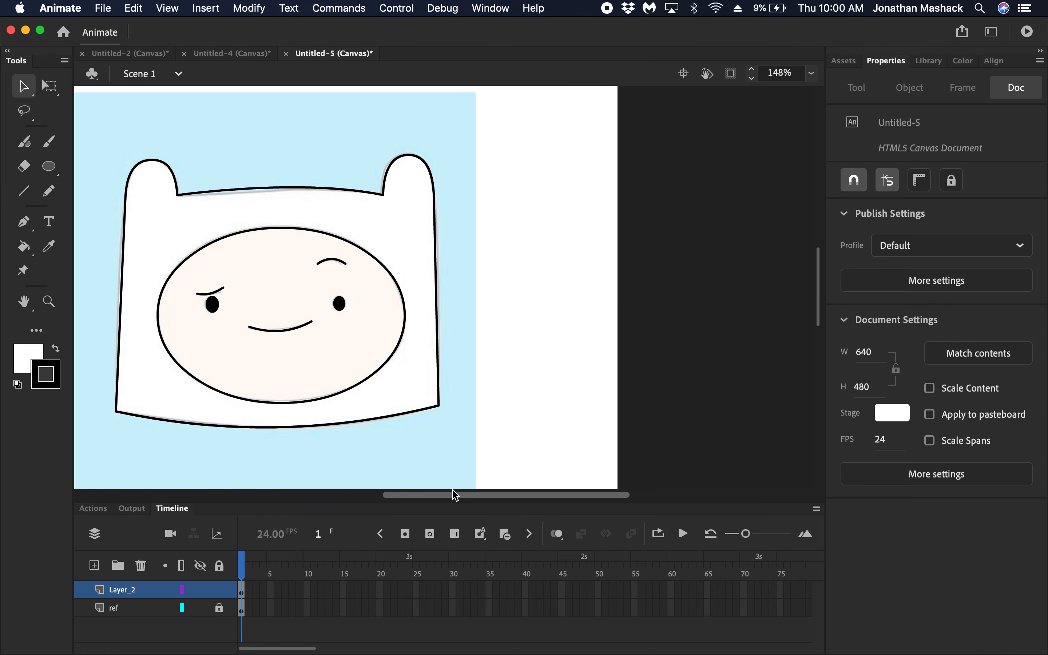
left_click(133, 611)
scroll(284, 475, "left", 5)
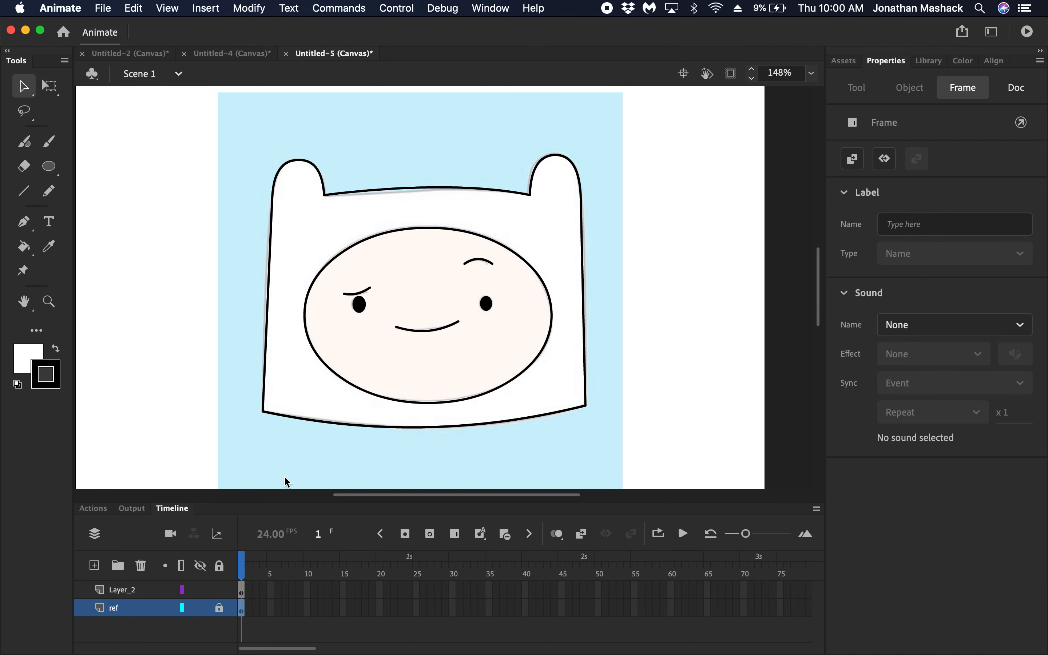
scroll(284, 476, "down", 4)
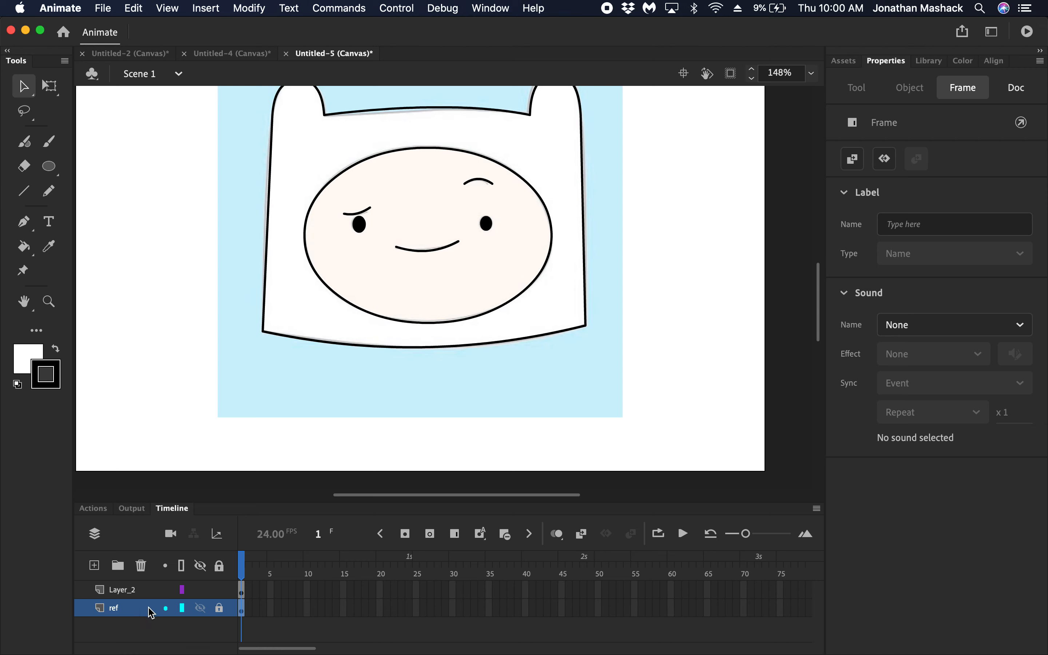
left_click(95, 566)
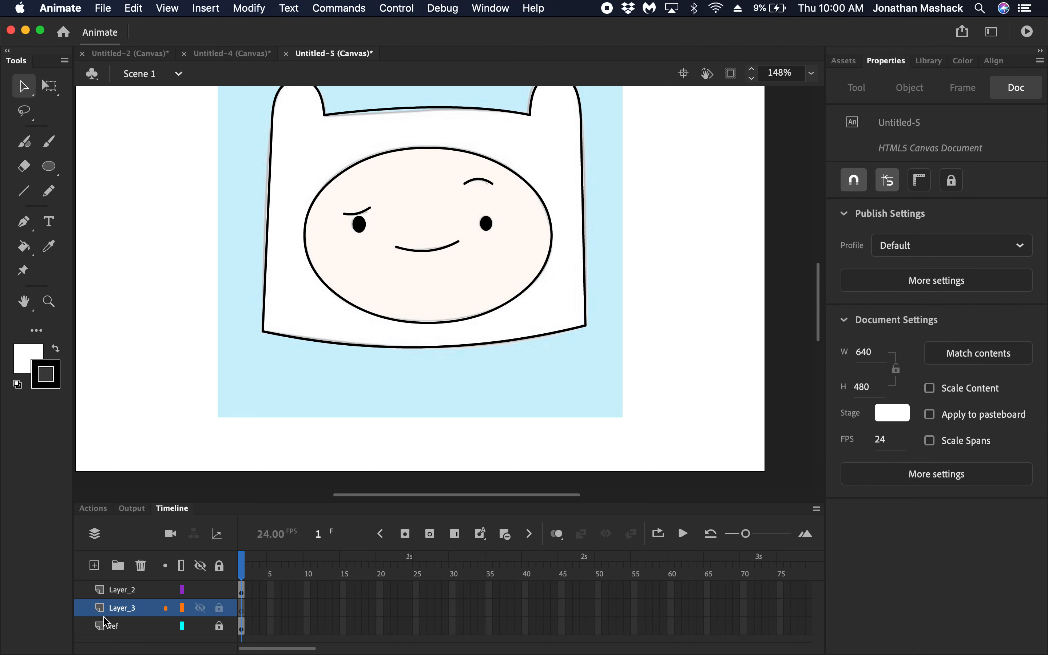
double_click(126, 609)
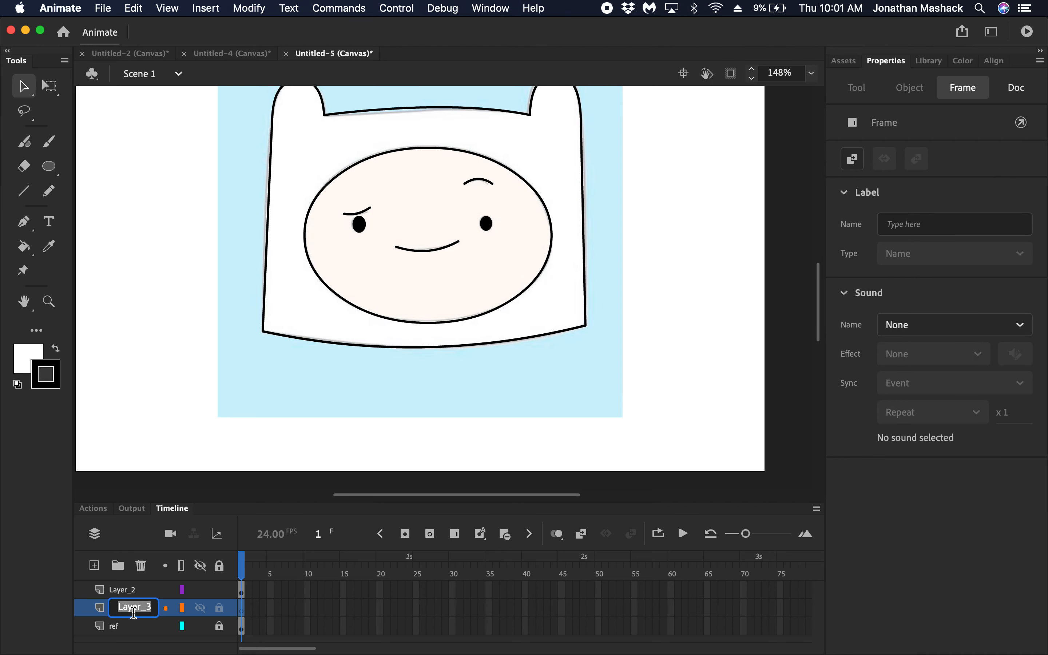
type("backgound")
Rename Layer_2, which holds the traced drawing, as "Fin"
left_click(155, 596)
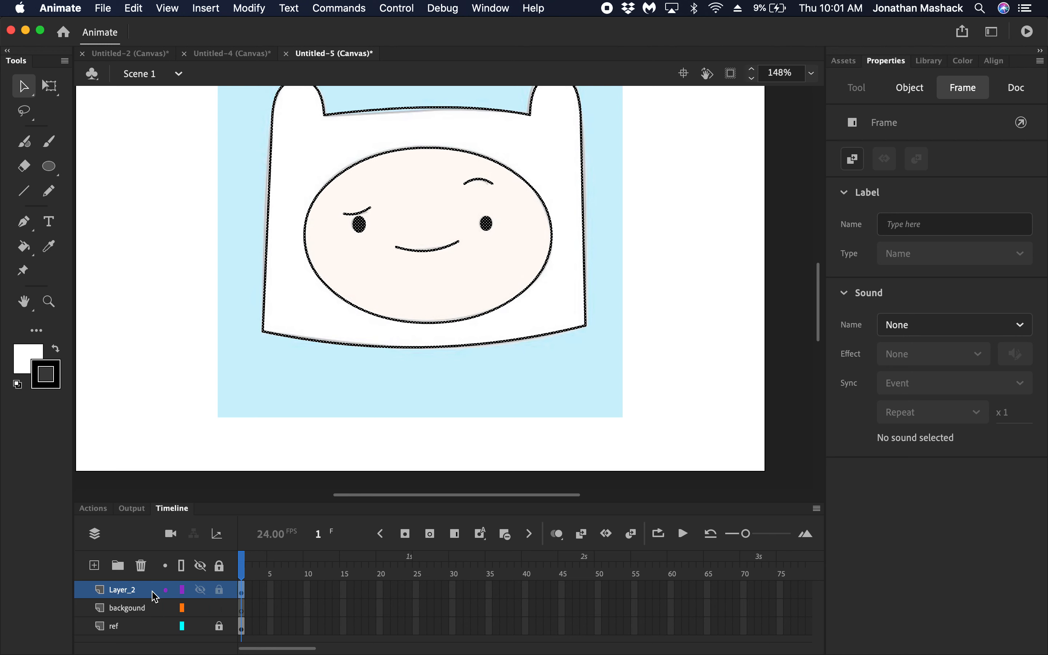
double_click(126, 590)
type("Fin")
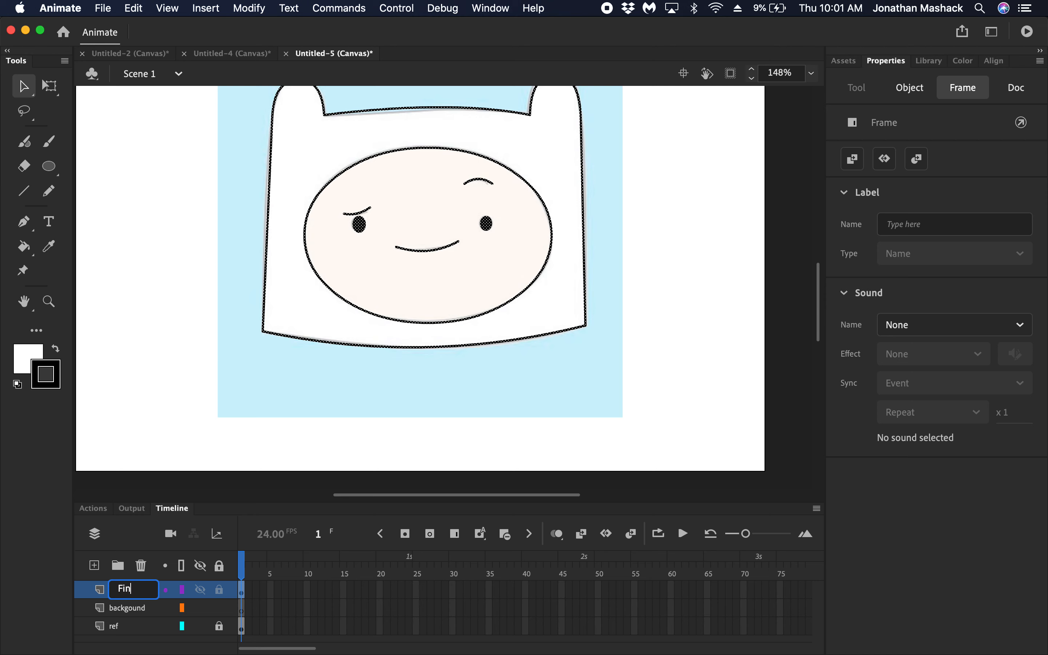
key("Return")
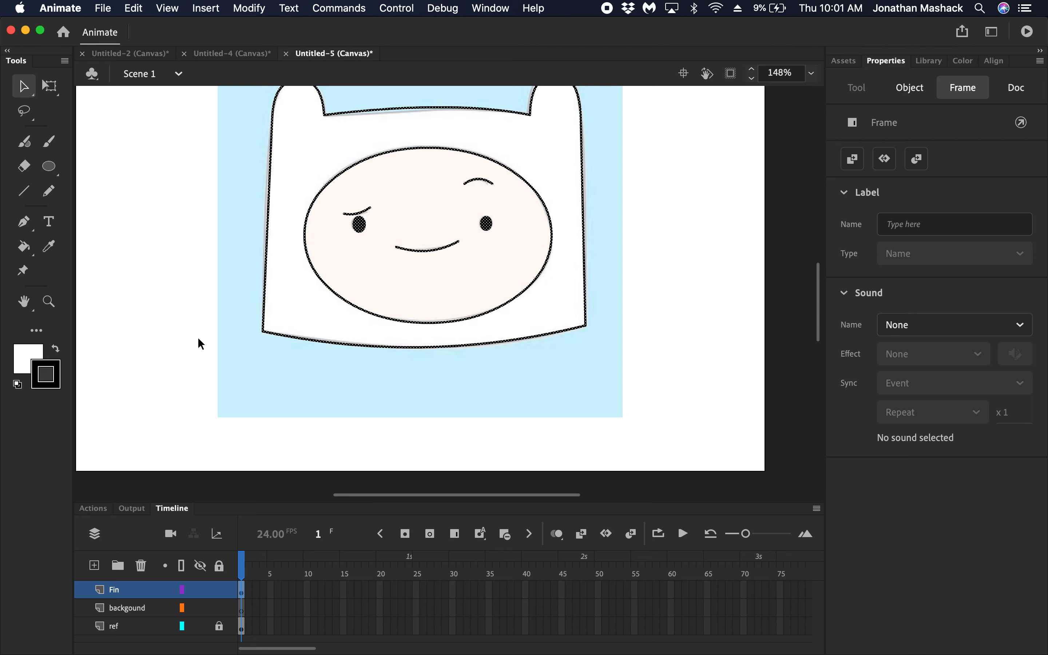
Move the reference picture off the stage, beside the traced head, and set its alpha to 100%
scroll(260, 334, "down", 5)
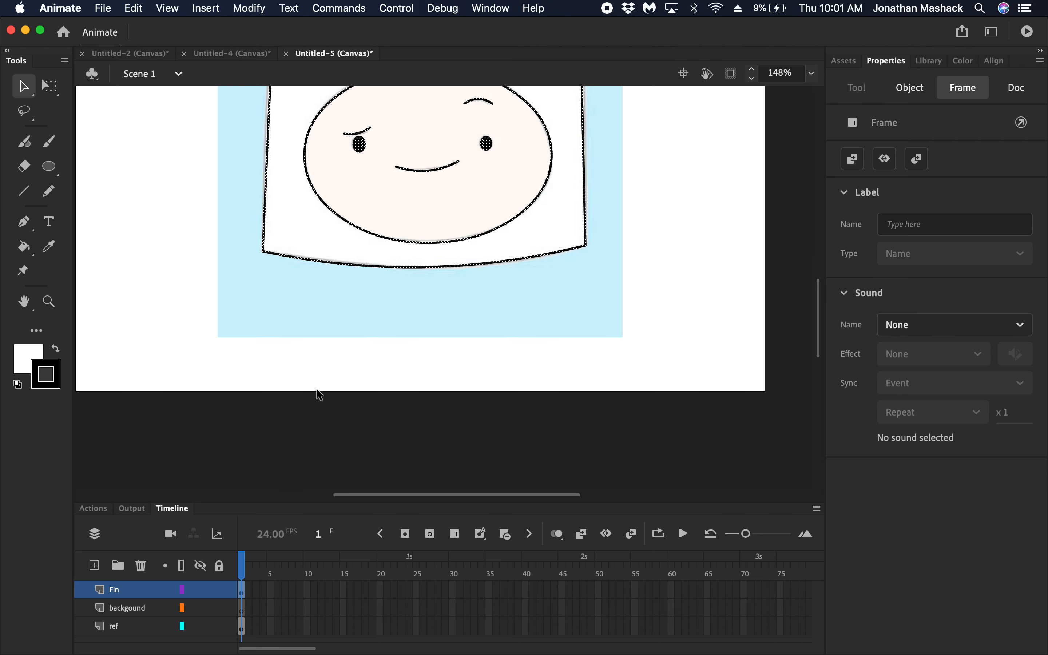
scroll(345, 340, "up", 3)
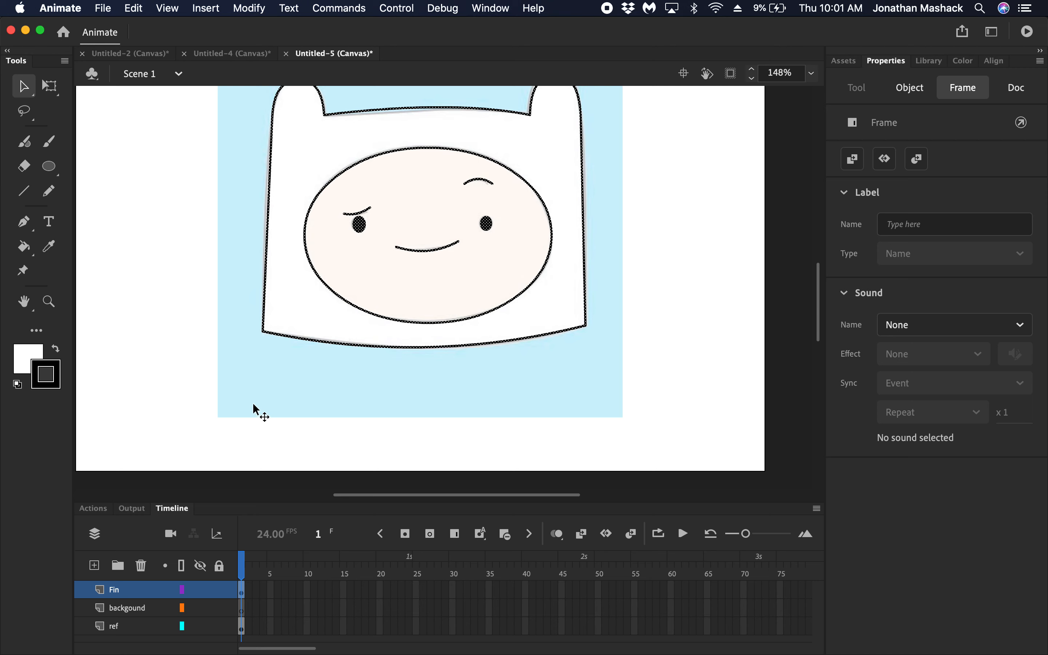
scroll(288, 389, "right", 3)
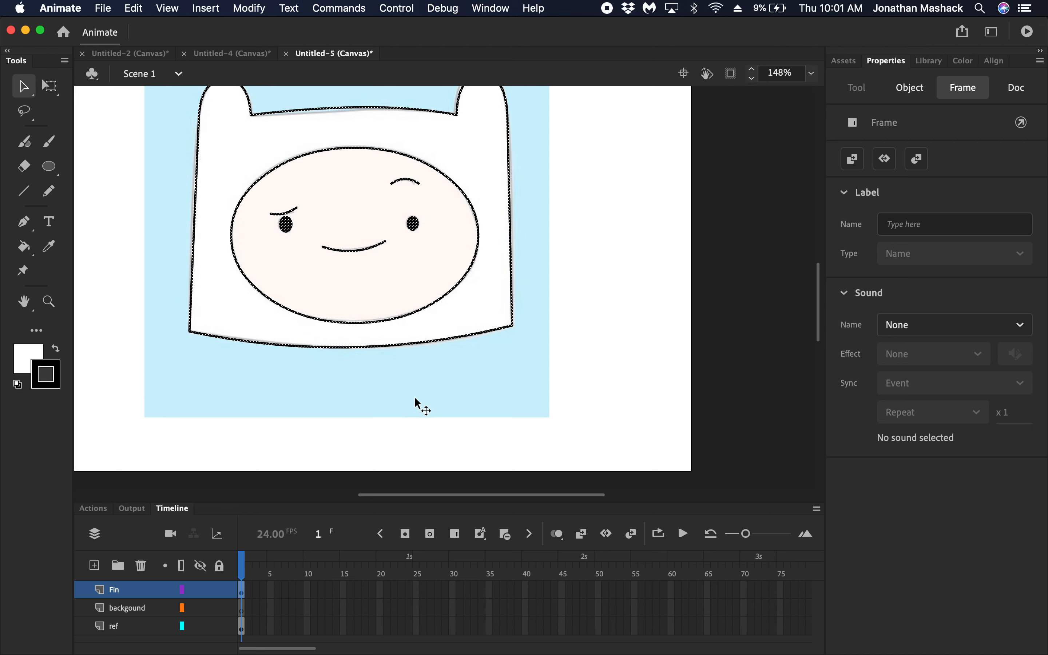
left_click(371, 391)
left_click_drag(371, 390, 648, 411)
scroll(647, 411, "right", 10)
scroll(649, 415, "left", 15)
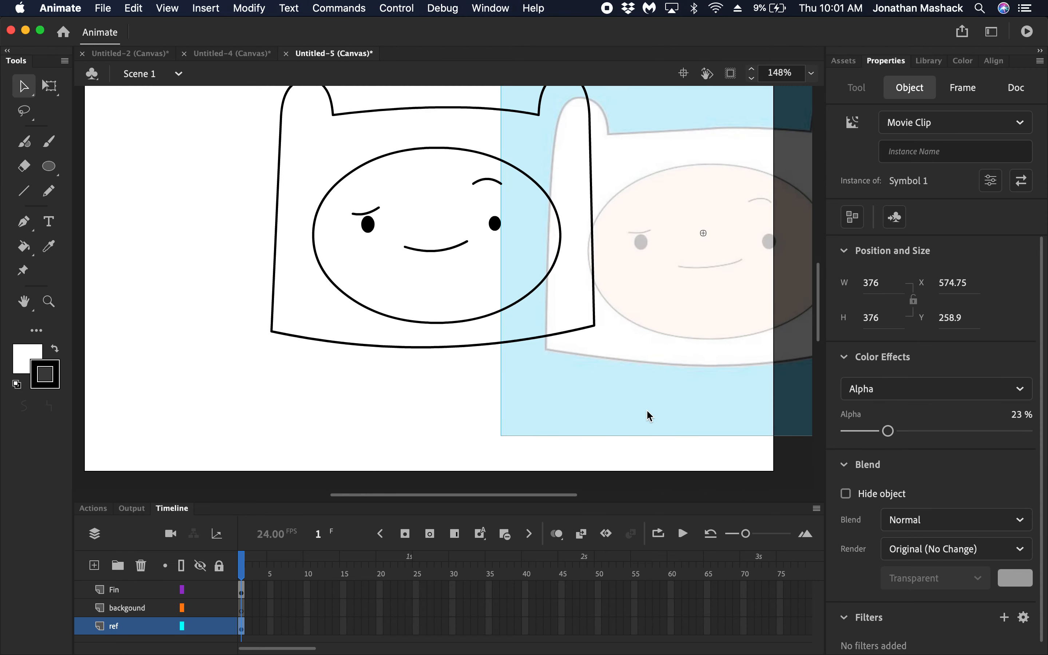
scroll(649, 415, "right", 5)
key("super+minus")
key("super+minus")
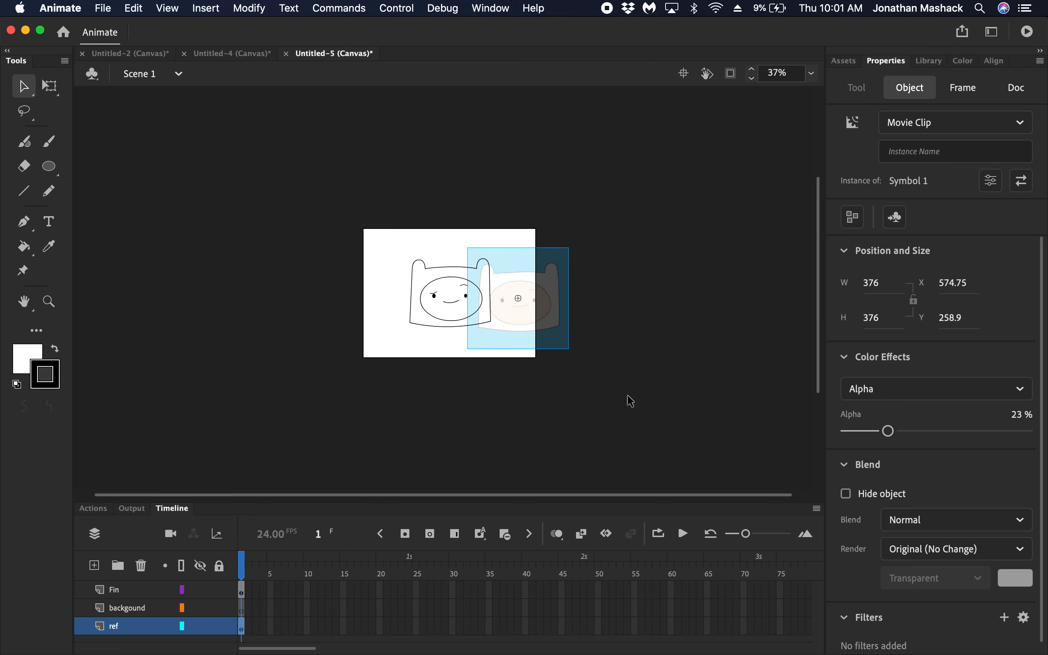
left_click_drag(543, 307, 623, 306)
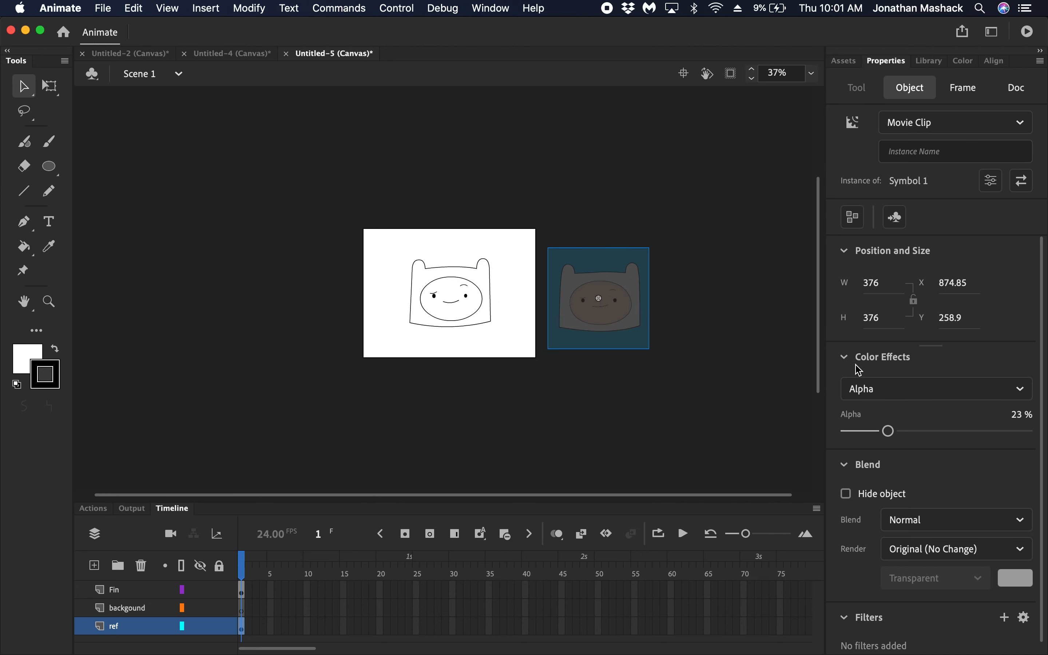
left_click_drag(889, 432, 1027, 432)
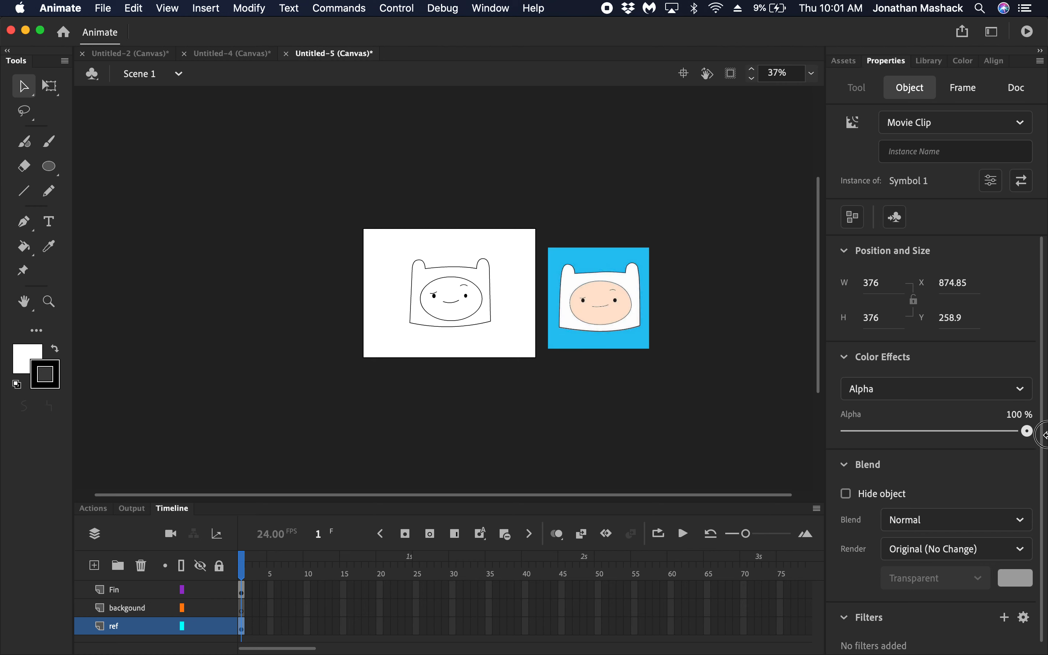
left_click(738, 364)
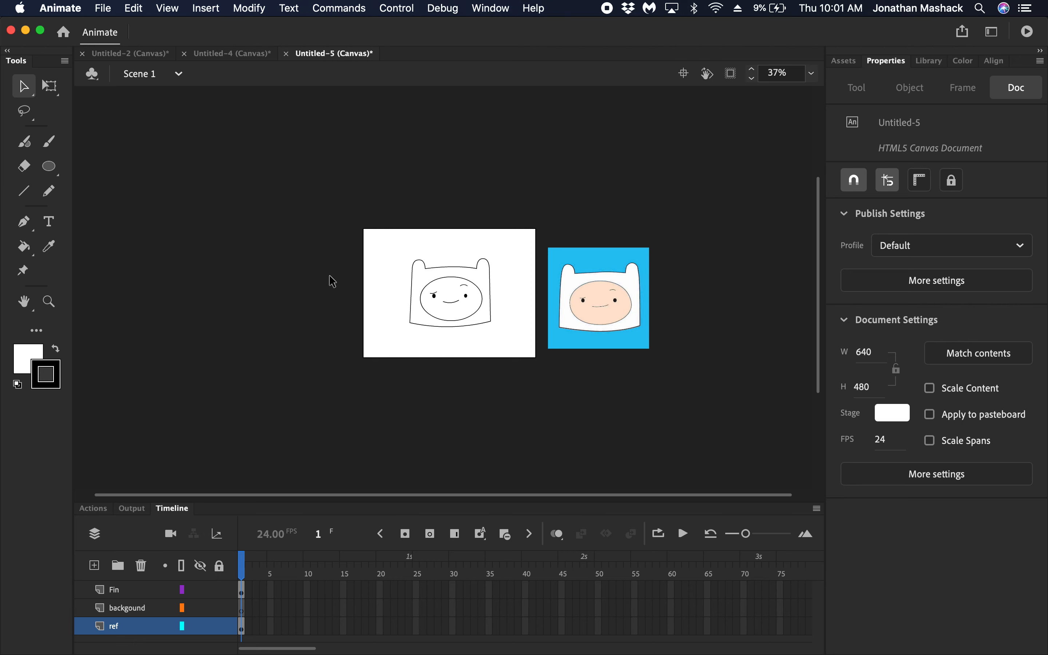
Draw a white rectangle without a stroke, about 689 by 560 px, over the whole stage on the backgound layer
left_click_drag(49, 166, 109, 168)
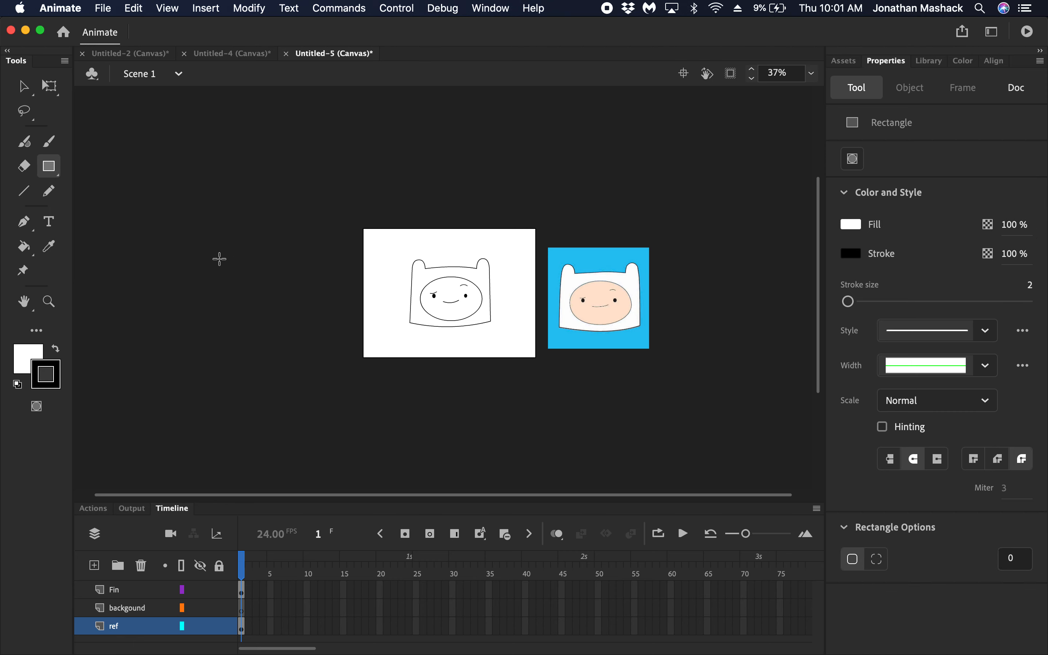
left_click(58, 377)
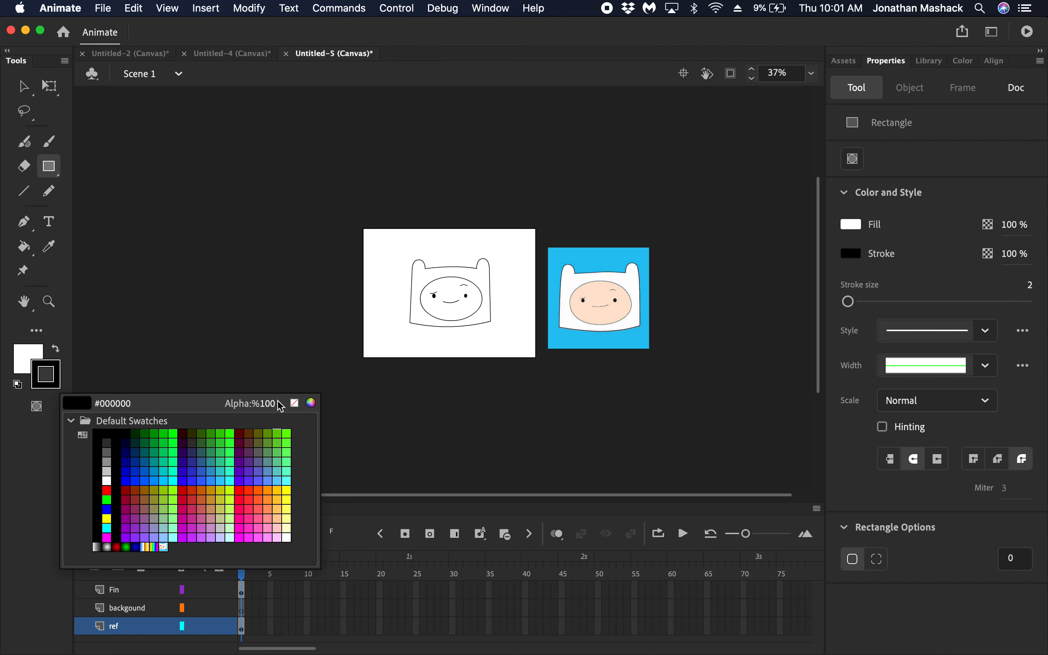
left_click(294, 404)
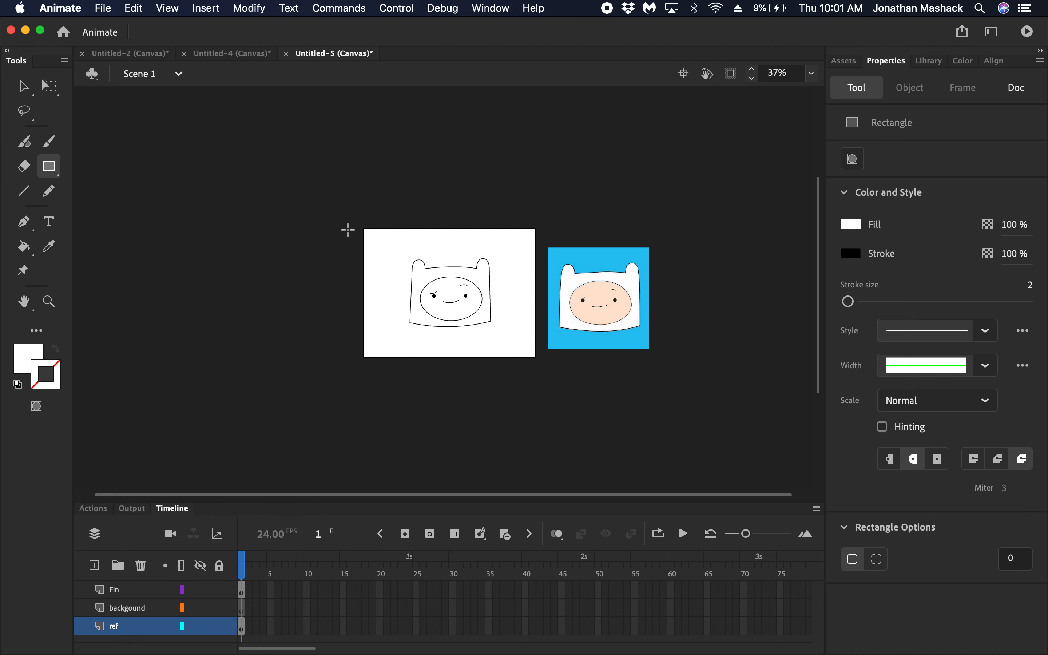
left_click(129, 611)
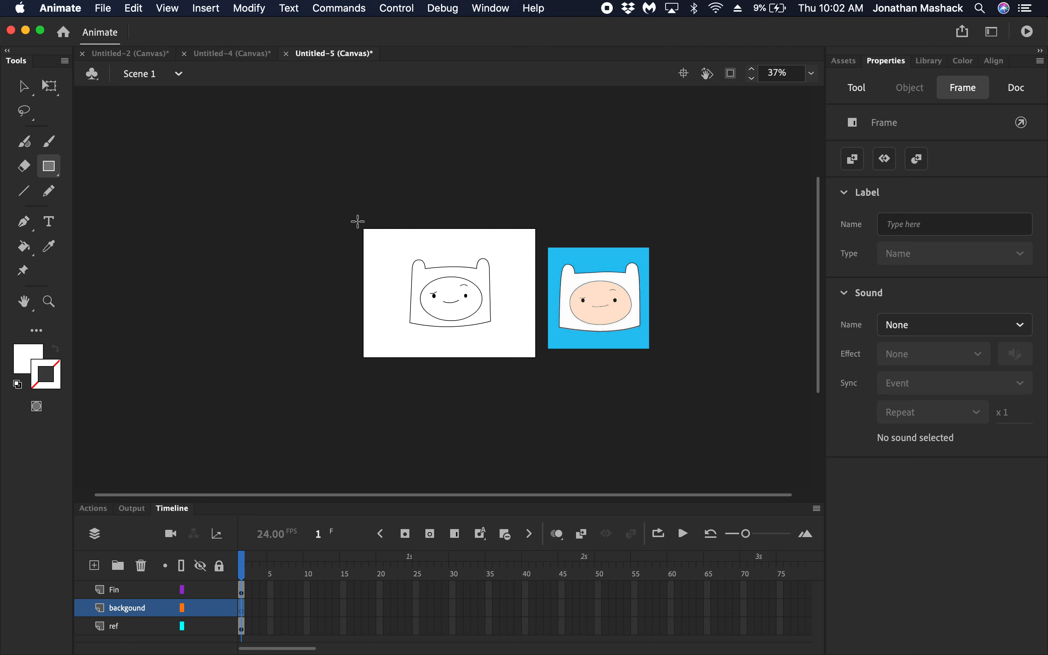
left_click_drag(358, 221, 542, 372)
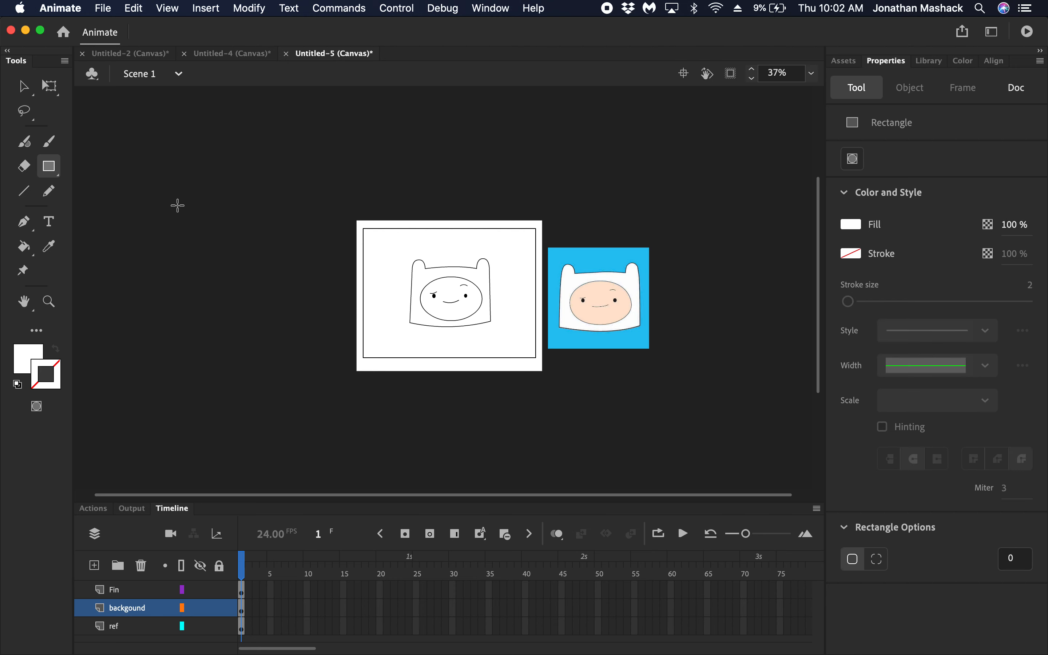
Recolor the background rectangle with the blue sampled from the reference picture's background, and deselect it
left_click(24, 87)
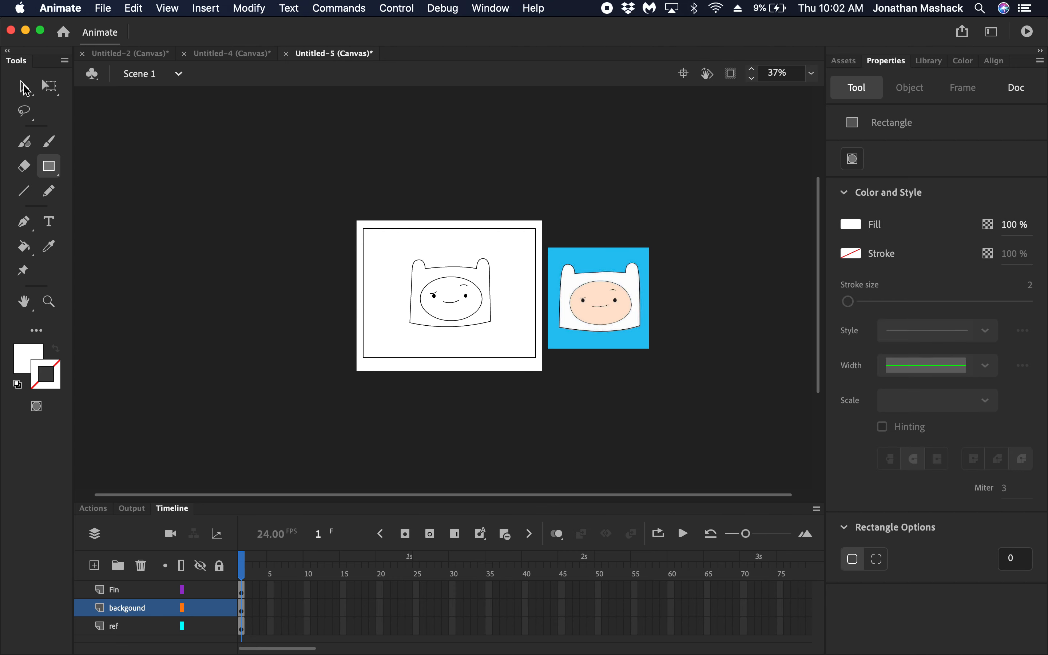
left_click(373, 232)
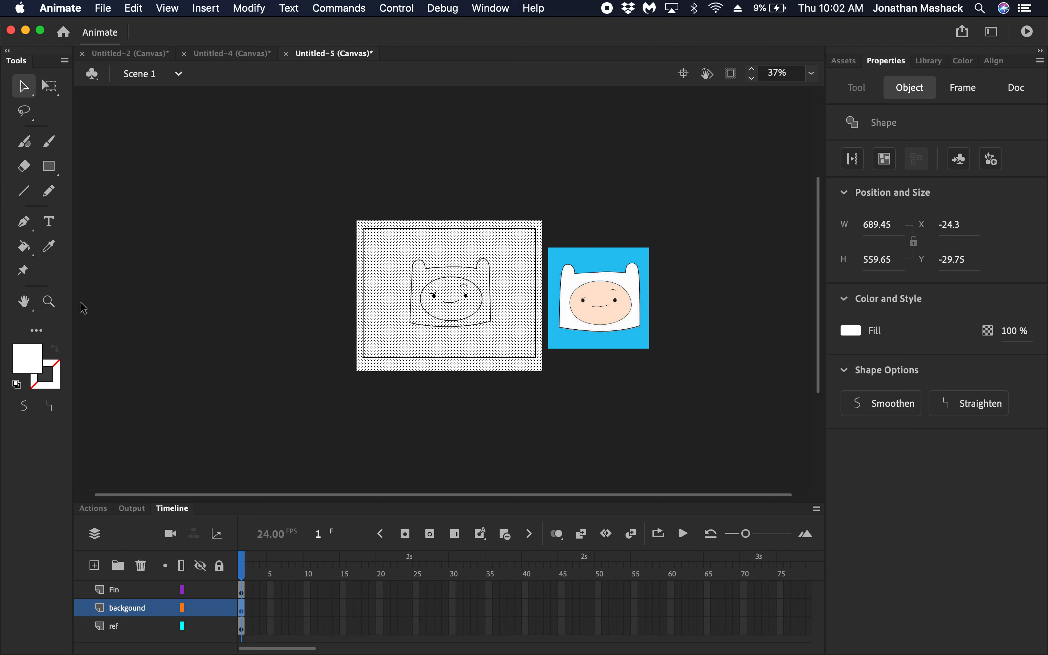
left_click(50, 247)
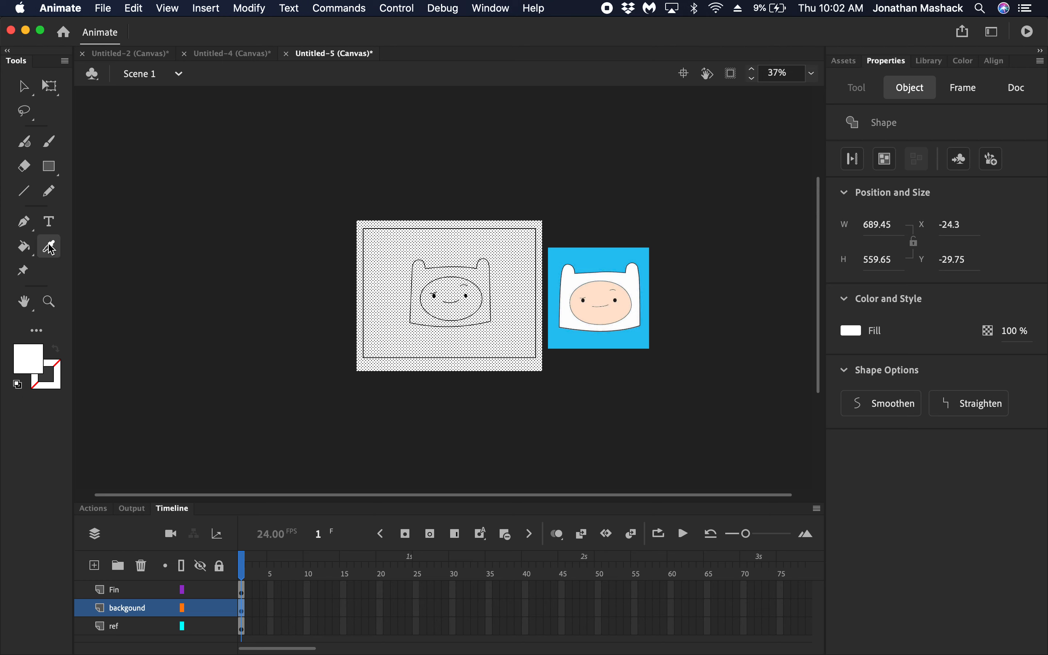
left_click(594, 258)
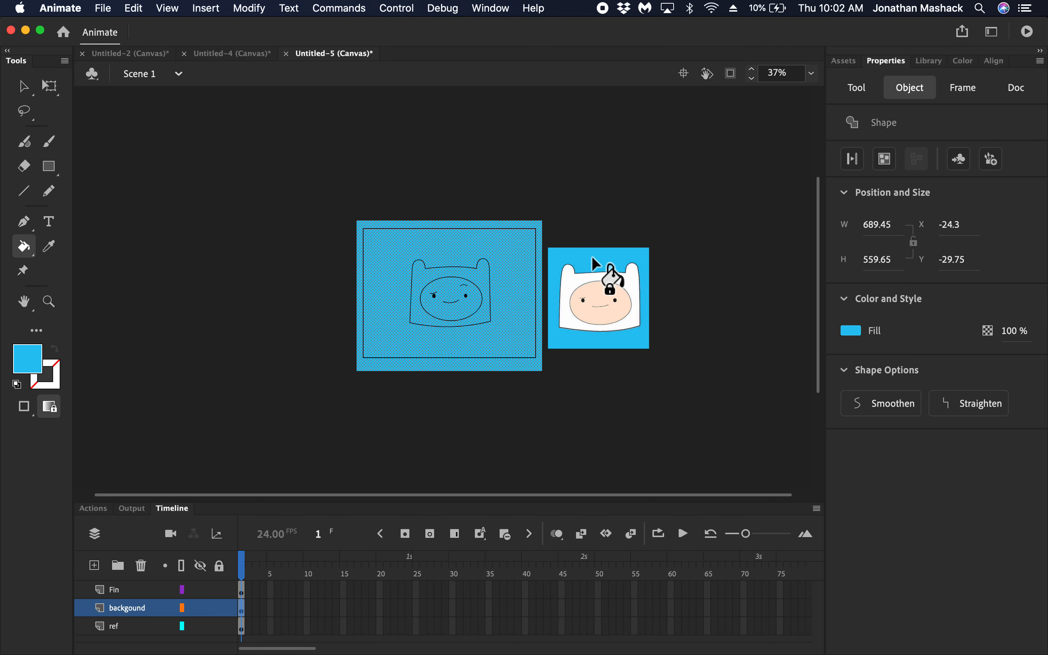
left_click(29, 91)
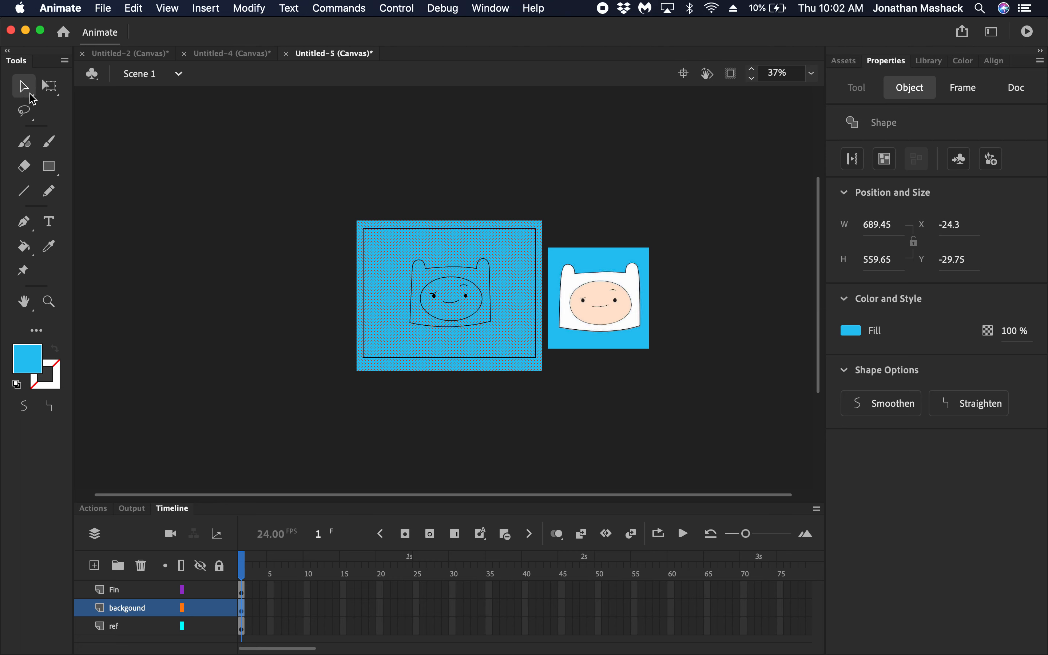
left_click(332, 393)
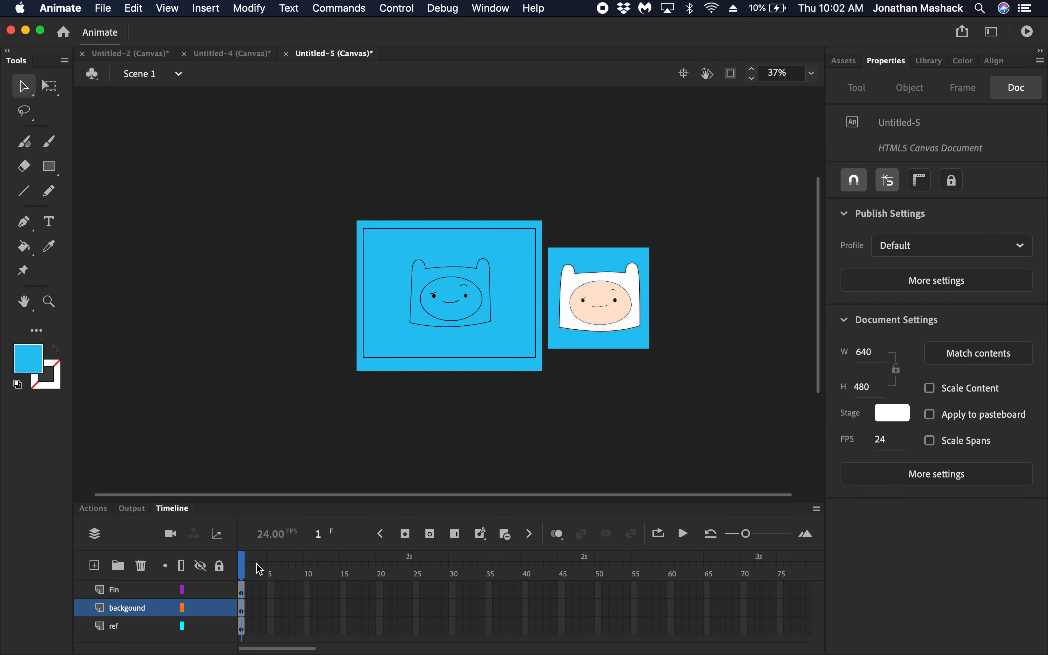
Lock the backgound and ref layers, and make Fin the active layer with nothing selected
left_click(219, 608)
left_click(220, 626)
left_click(135, 597)
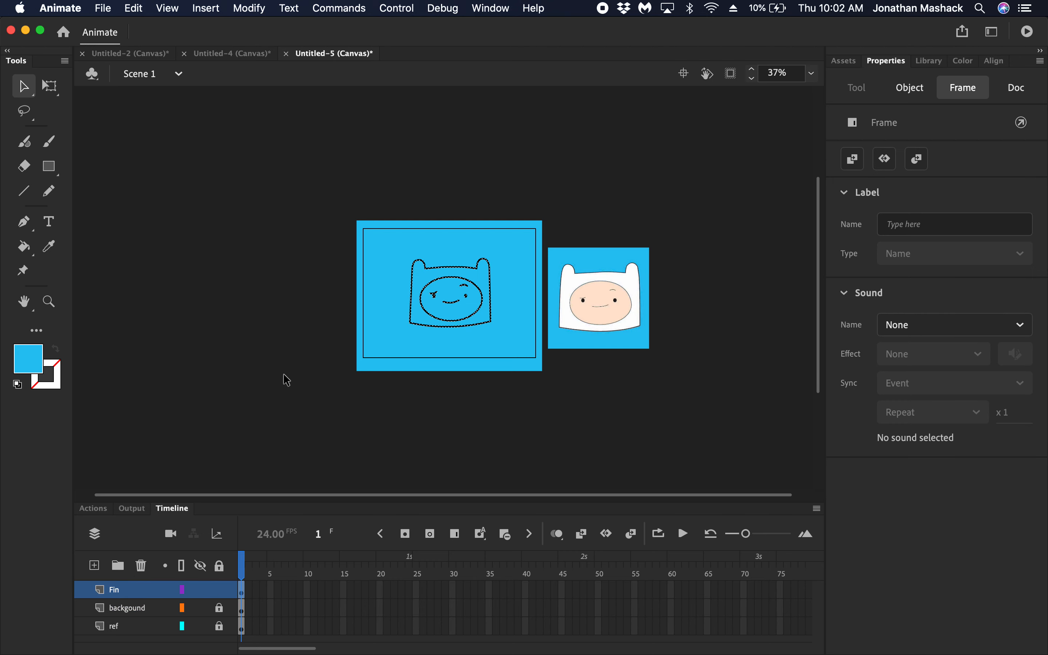
left_click(290, 389)
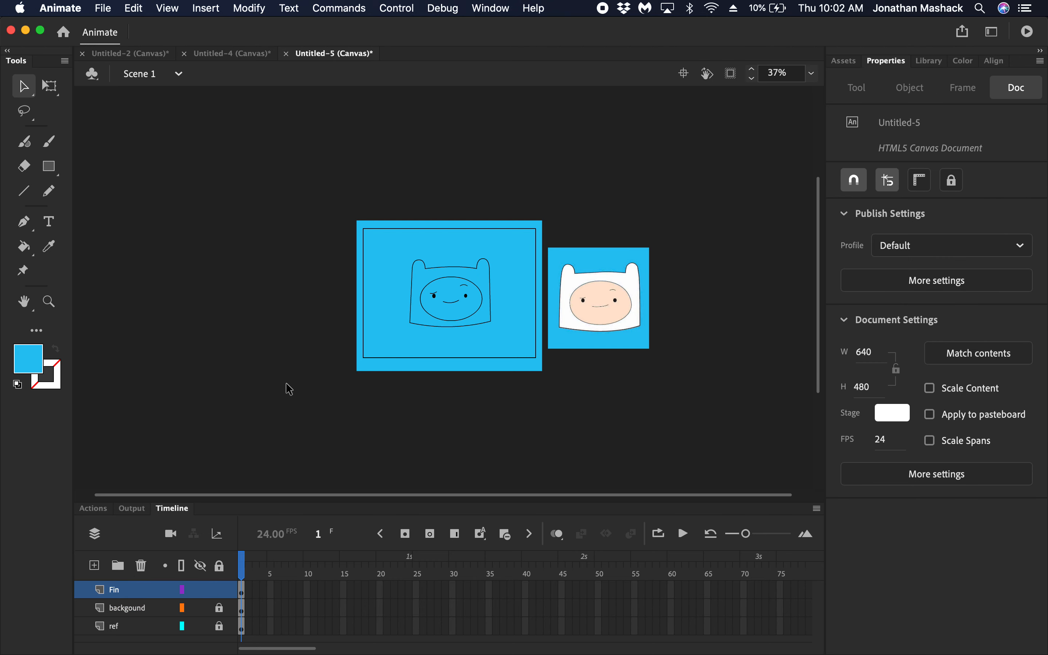
Fill the traced face oval with the peach sampled from the reference picture's face, using the Paint Bucket with Lock Fill turned off
left_click(26, 248)
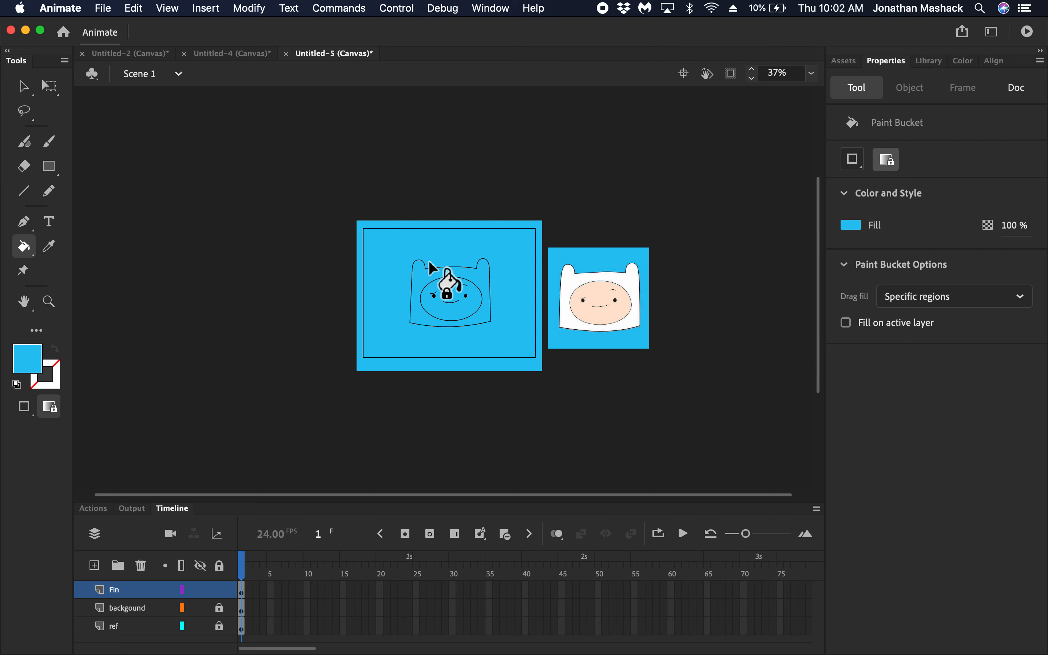
left_click(55, 414)
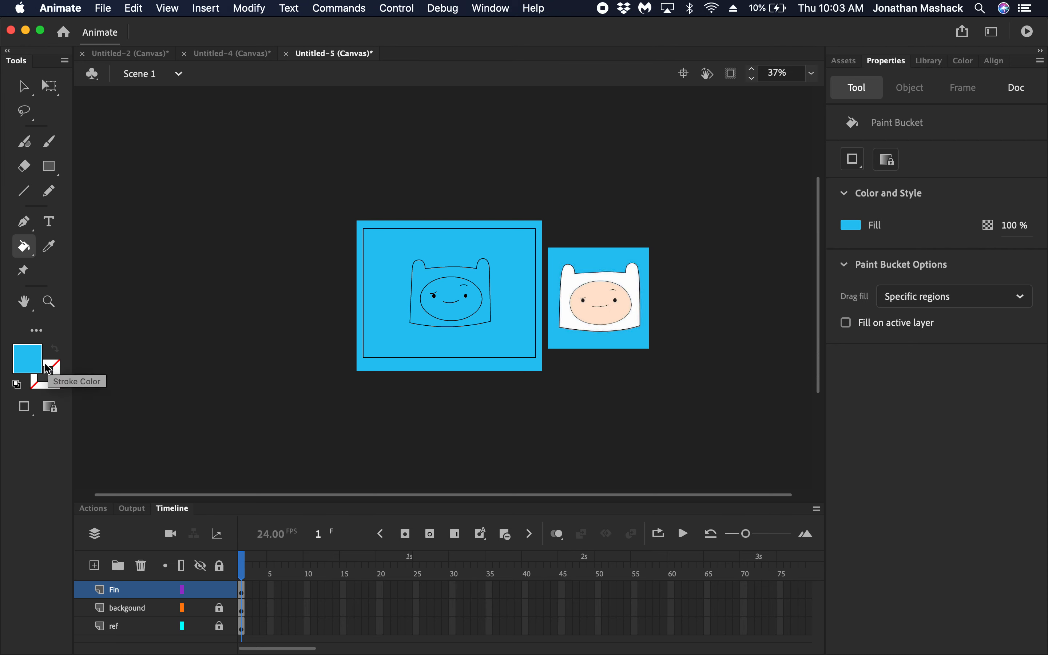
left_click(29, 364)
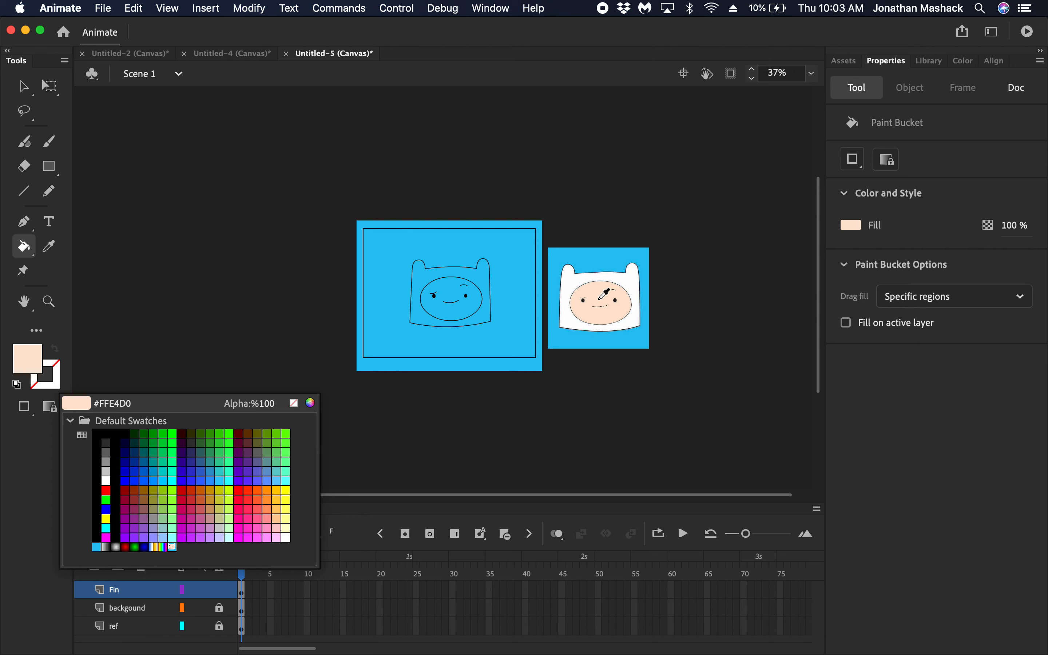
left_click(600, 298)
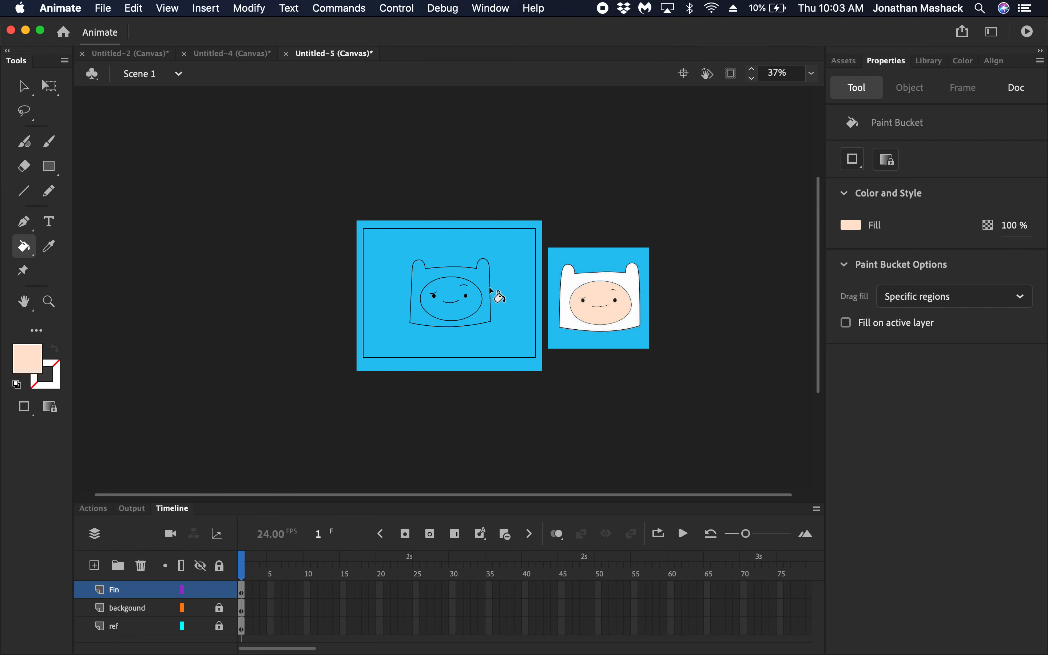
left_click(455, 295)
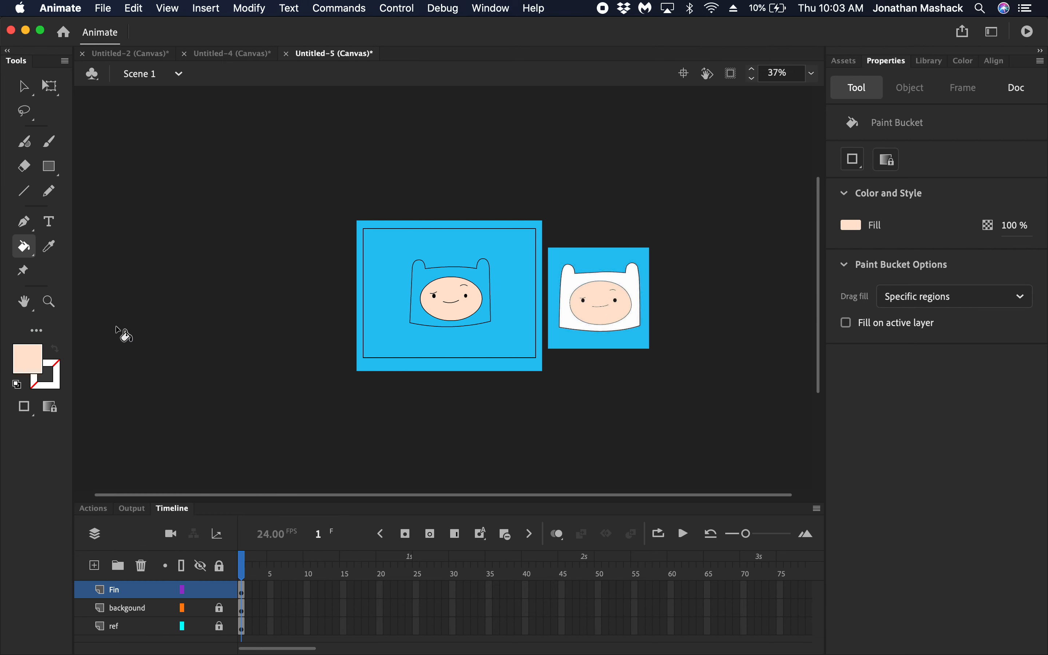
Fill the traced hat around the face with the white sampled from the reference picture's hat, and return to the Selection tool
left_click(40, 360)
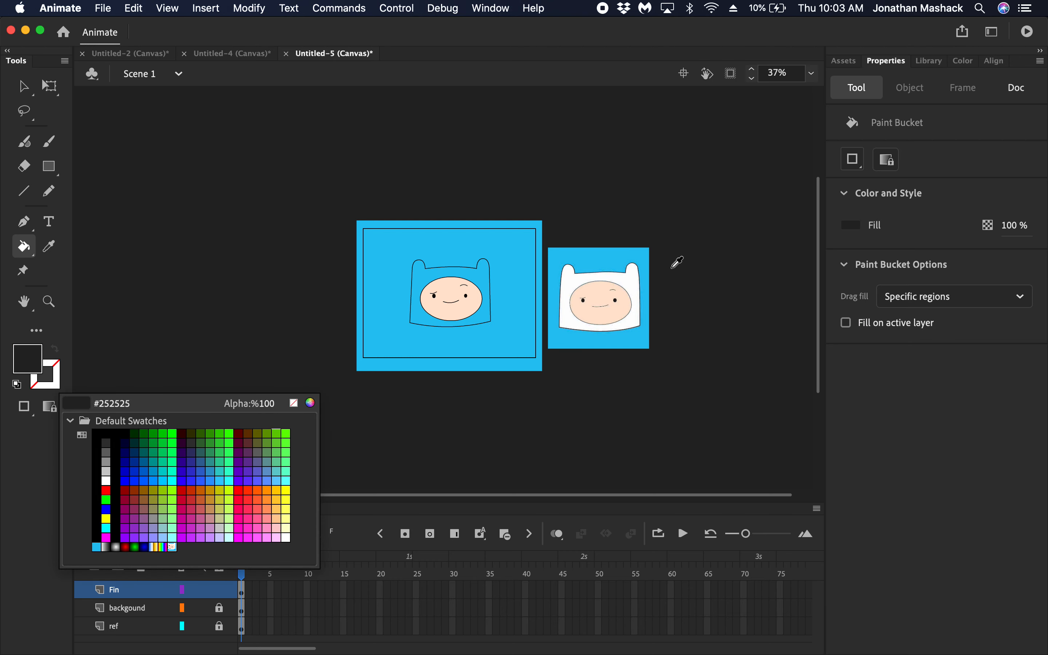
left_click(633, 281)
left_click(477, 280)
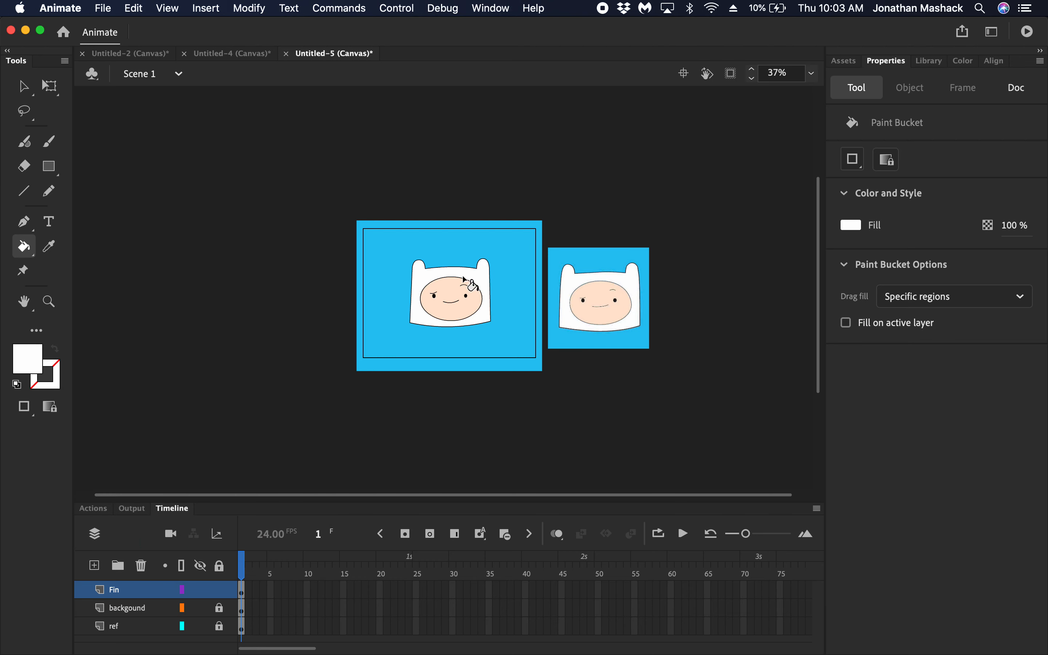
left_click(24, 88)
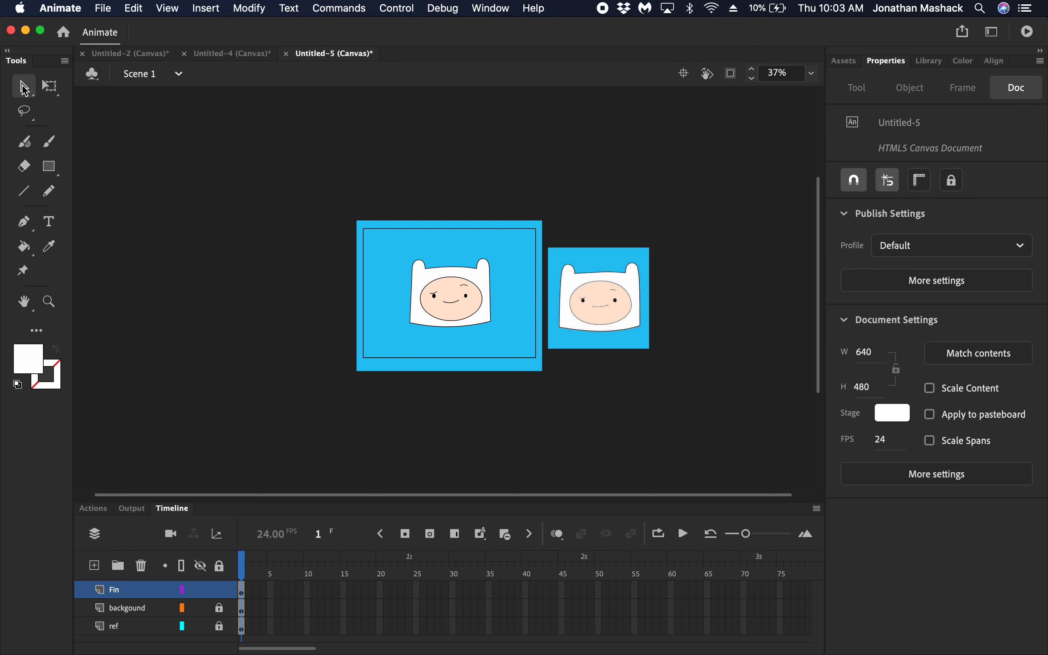
key("super+equal")
key("super+equal")
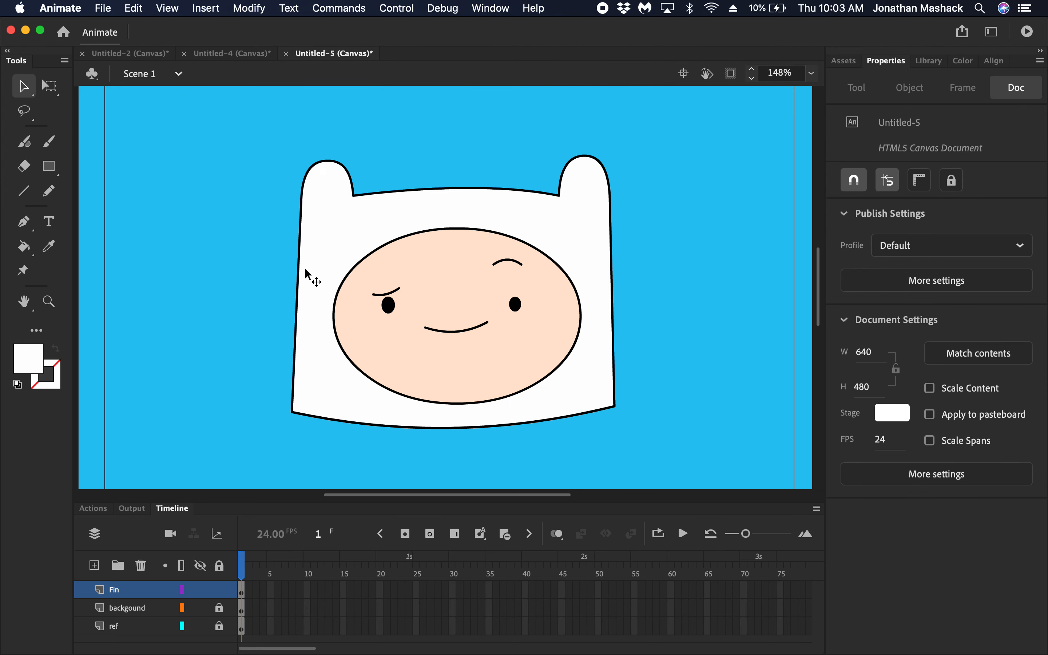